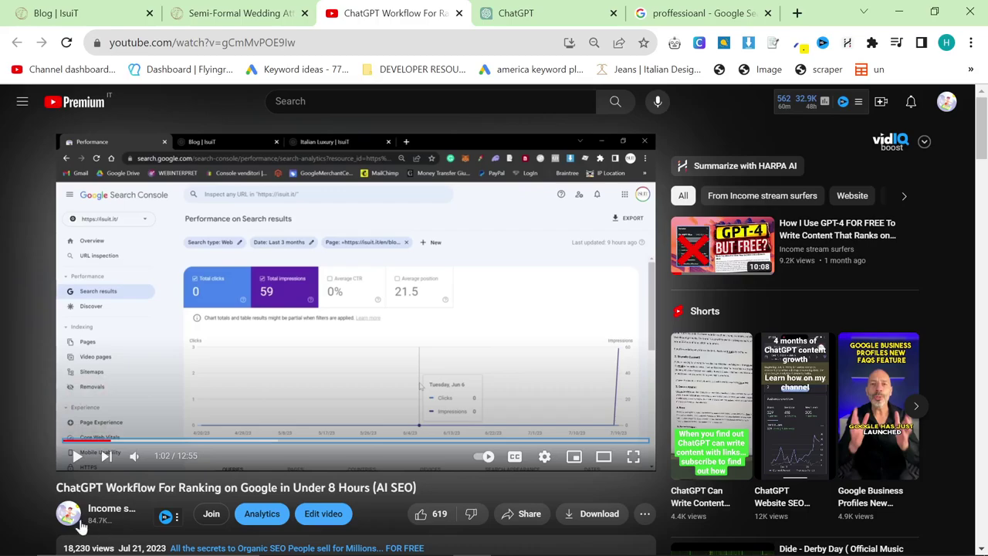
pyautogui.moveTo(57, 487); pyautogui.dragTo(138, 487)
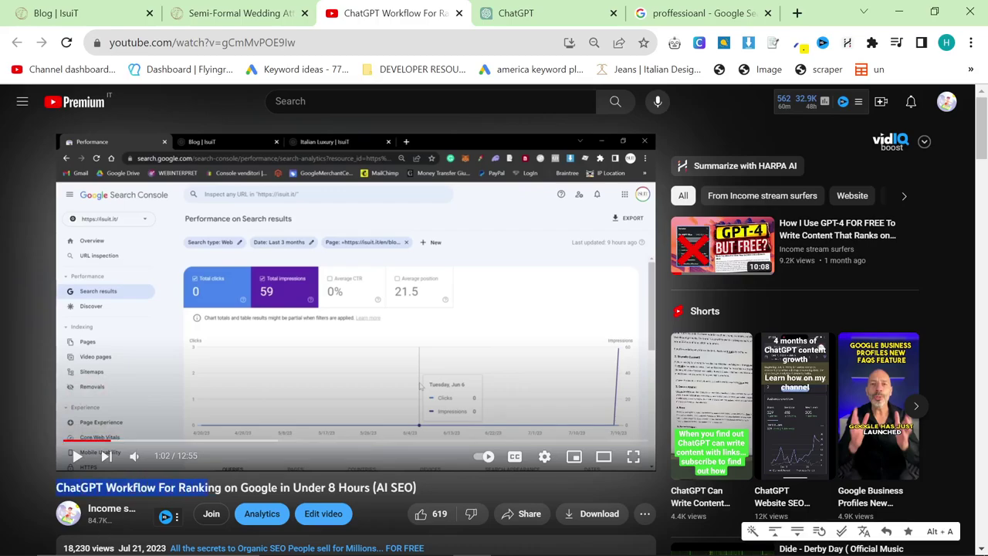
pyautogui.click(423, 492)
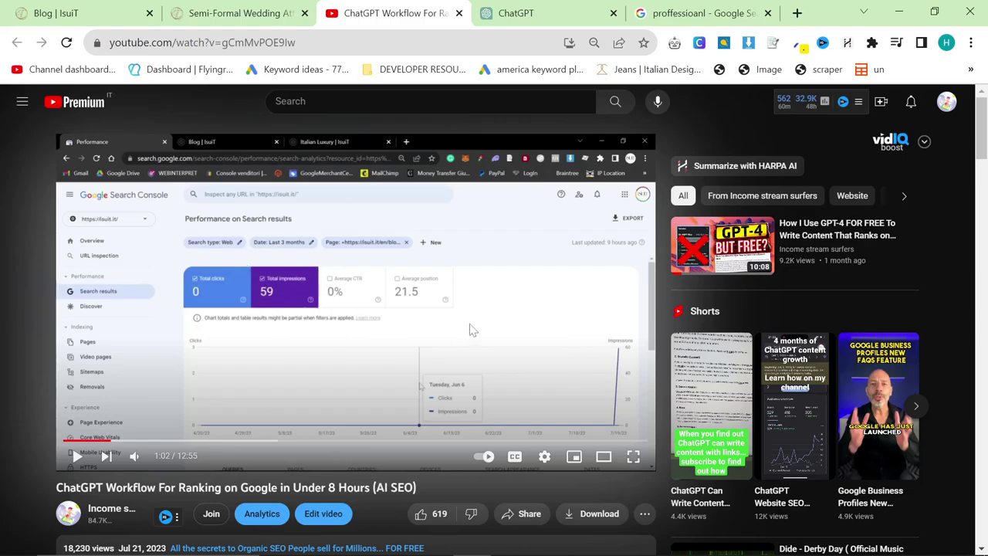
# Switch to Google Search Console and open the full search performance report for isuit.it from its overview.
pyautogui.hotkey('alt', 'Tab')
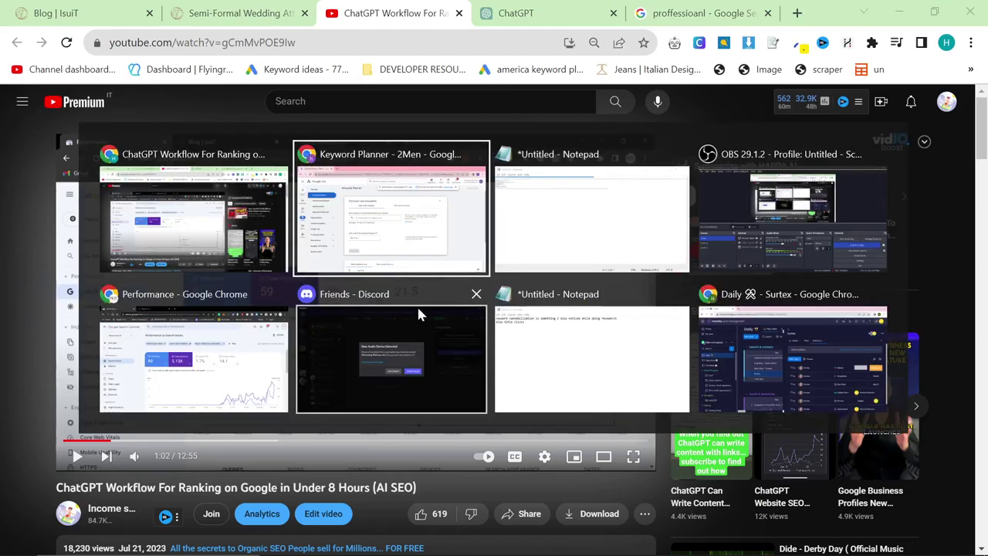
pyautogui.click(244, 354)
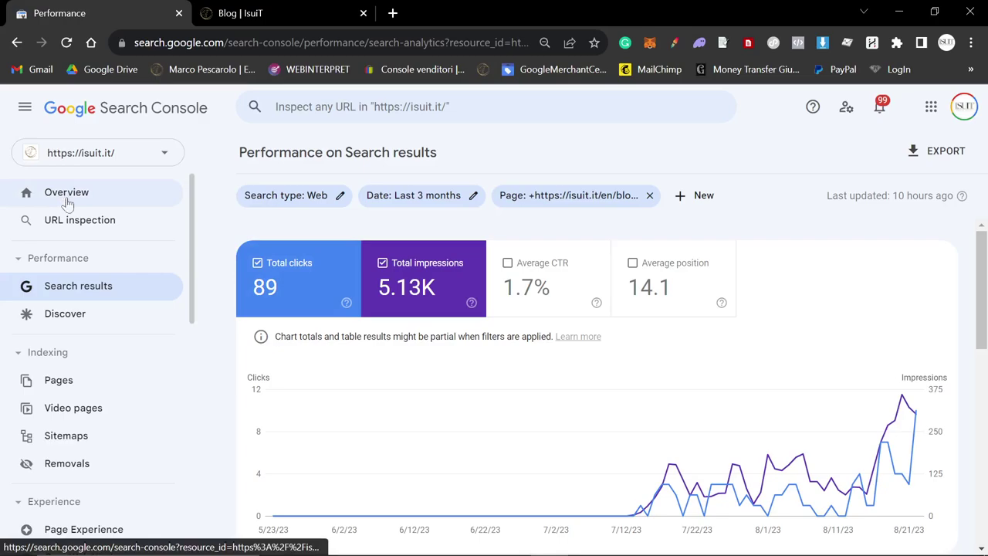
pyautogui.click(93, 197)
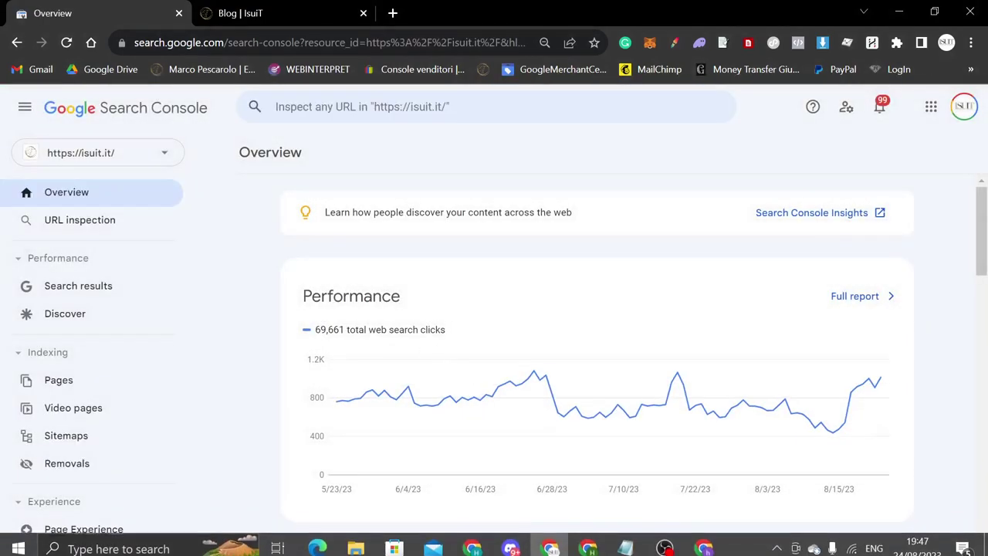
pyautogui.click(467, 359)
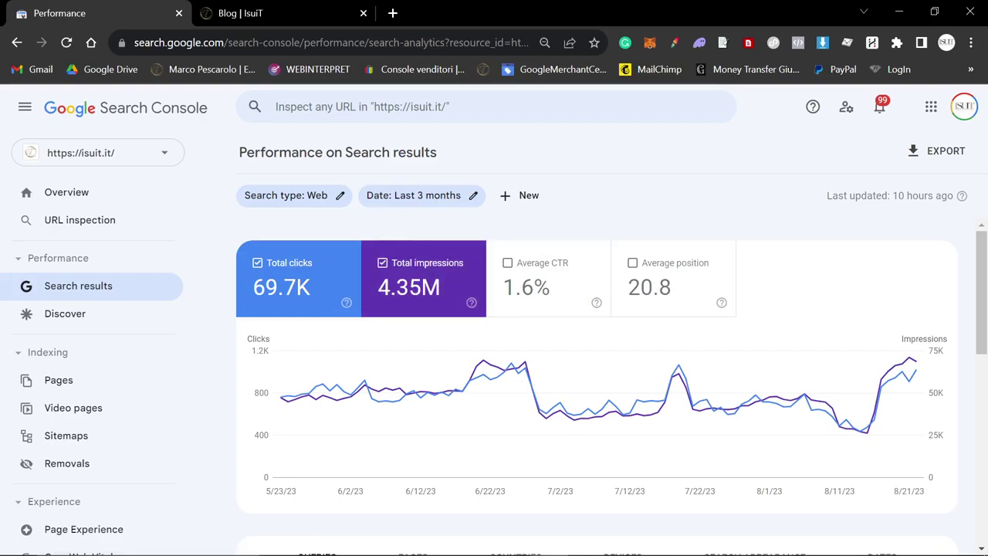
# Copy the link address of the "Semi-Formal Wedding Attire for Men: A Complete Guide" article from the IsuiT blog list.
pyautogui.click(294, 13)
pyautogui.scroll(-5, 235, 329)
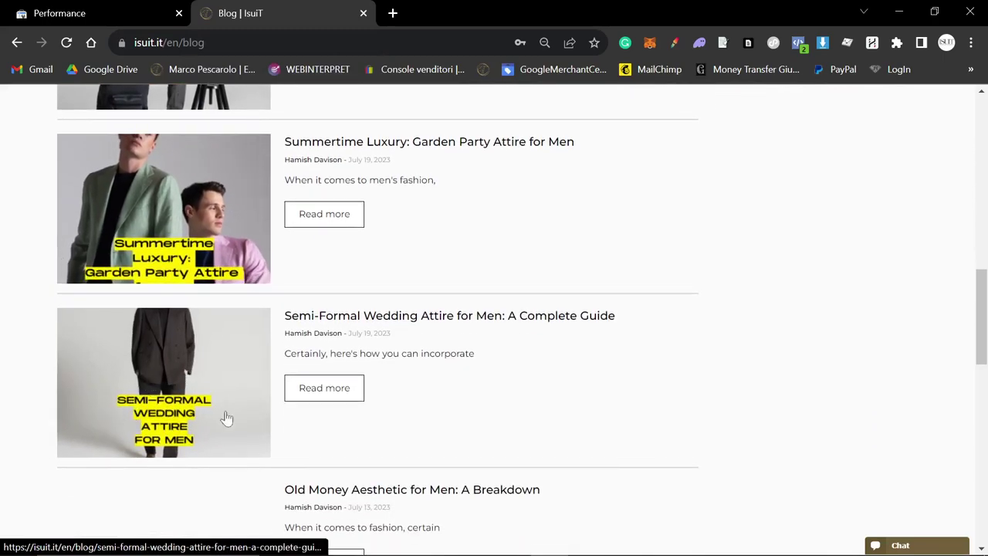
pyautogui.rightClick(177, 375)
pyautogui.click(238, 292)
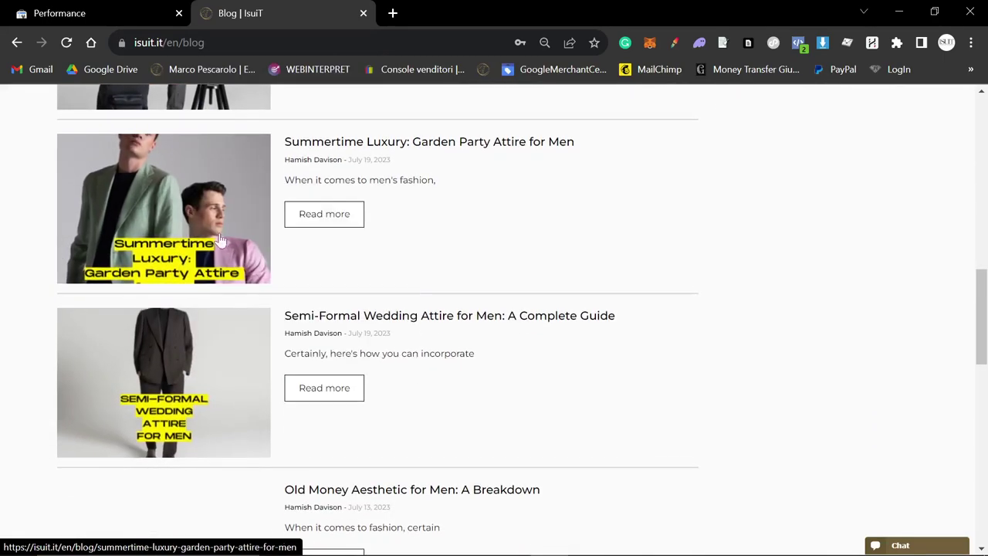
# Filter the Search Console performance report by page, using the copied semi-formal wedding attire article URL.
pyautogui.click(116, 10)
pyautogui.click(512, 197)
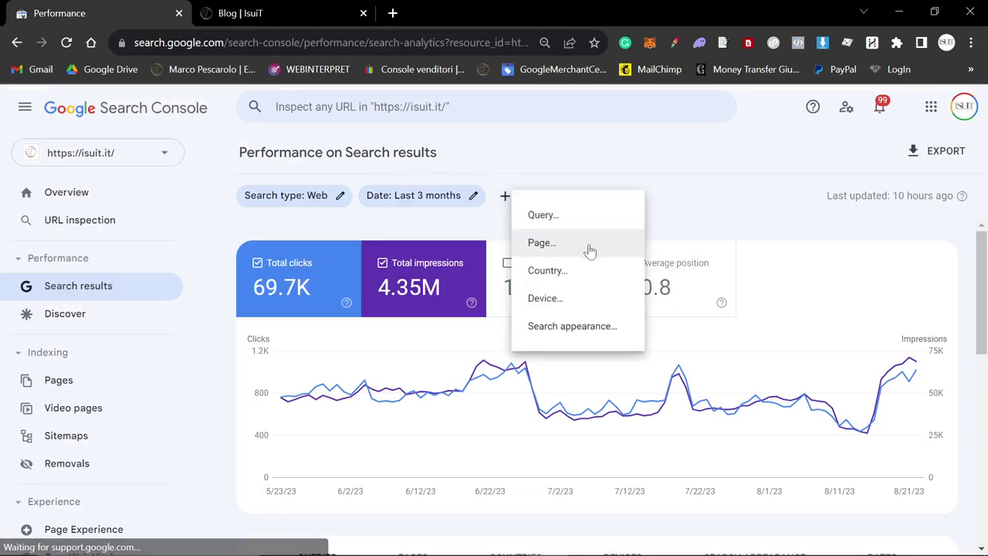
pyautogui.click(591, 254)
pyautogui.hotkey('ctrl', 'v')
pyautogui.press('Return')
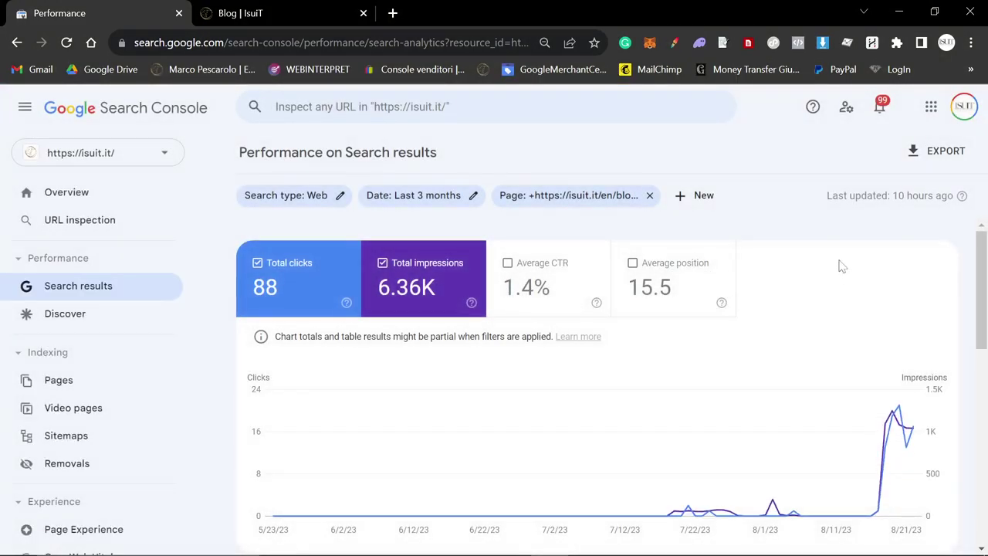
# Examine the wedding article's clicks and impressions over time in an enlarged view, comparing them with the earlier YouTube video.
pyautogui.moveTo(674, 512)
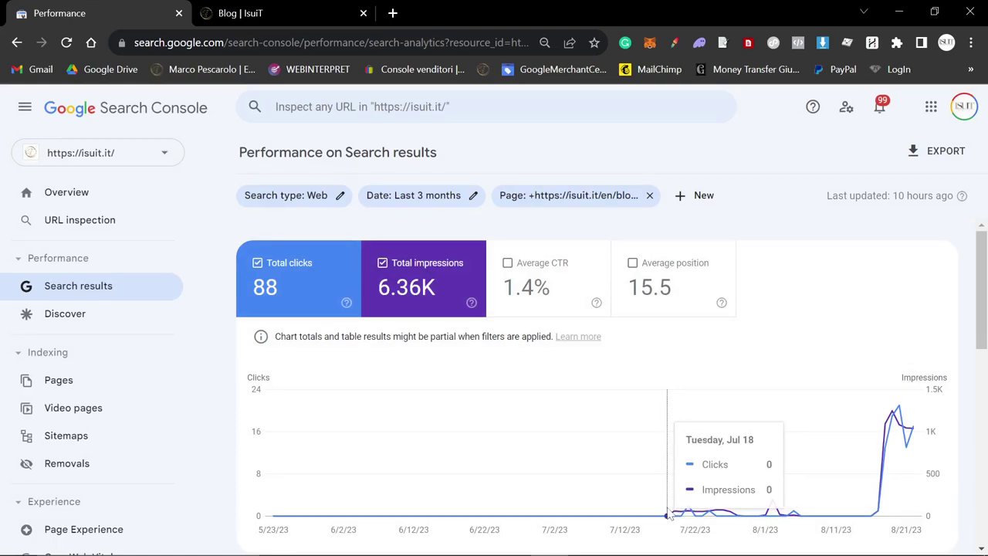
pyautogui.hotkey('alt', 'Tab')
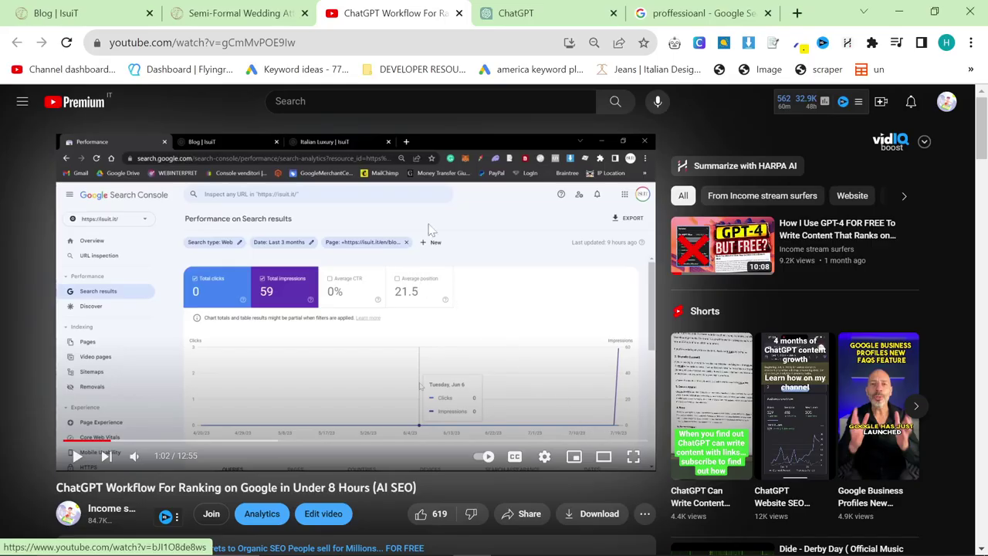
pyautogui.hotkey('alt', 'Tab')
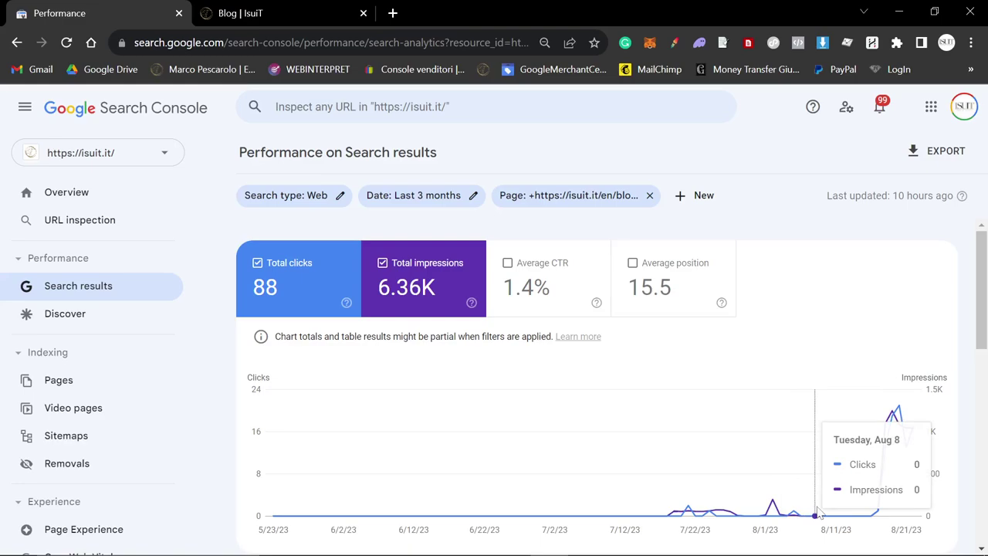
pyautogui.hotkey('ctrl', '+')
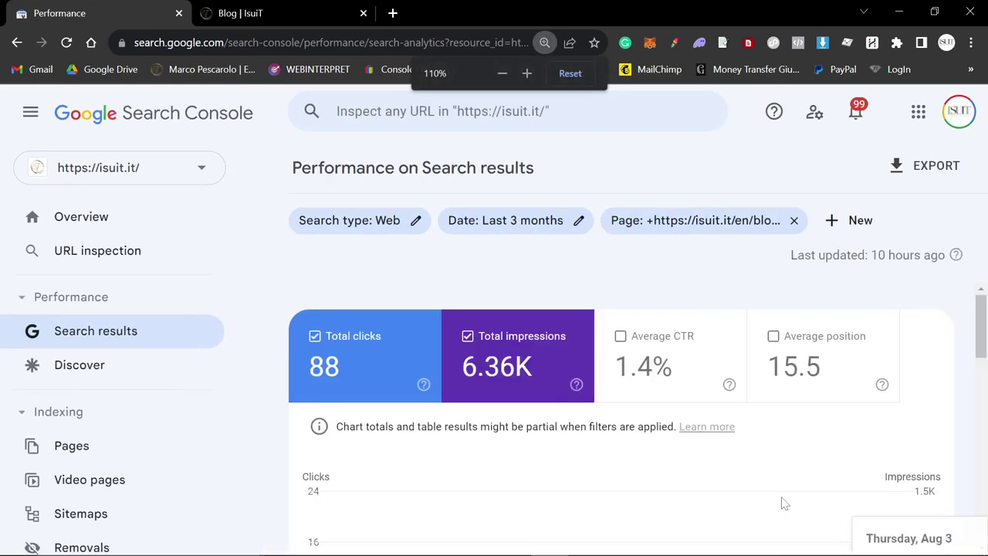
pyautogui.scroll(-3, 782, 502)
pyautogui.scroll(1, 782, 503)
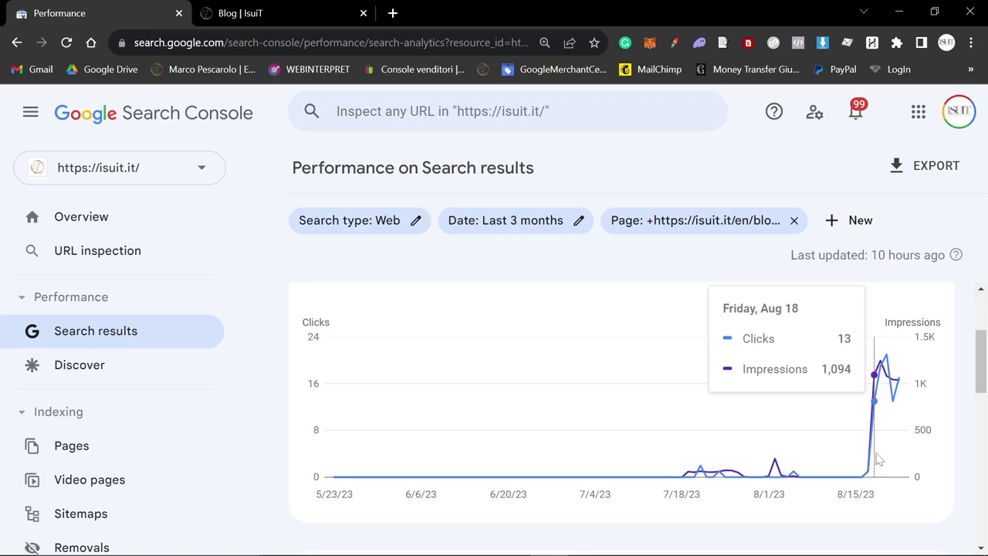
pyautogui.scroll(2, 513, 455)
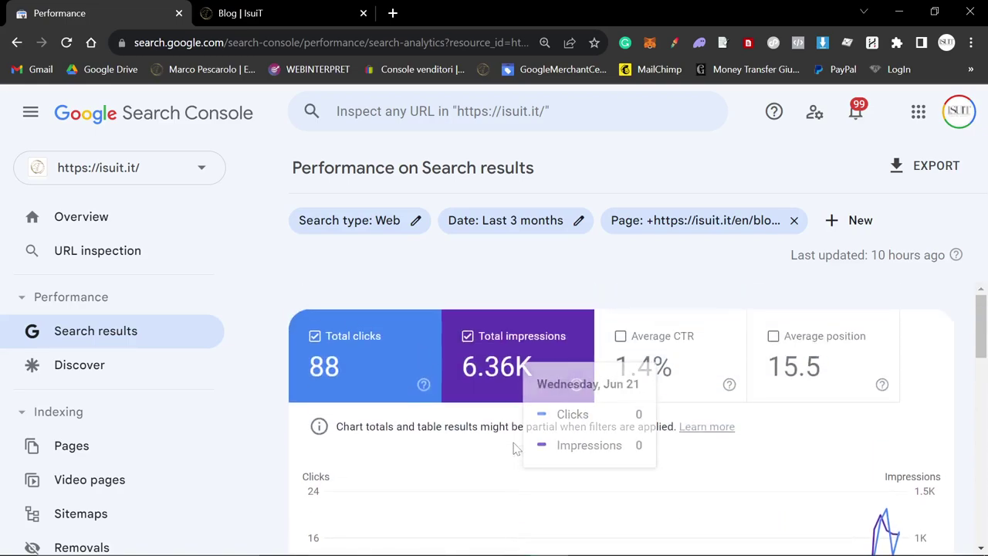
# Copy the link address of the "Summertime Luxury: Garden Party Attire for Men" article from the blog list.
pyautogui.click(266, 15)
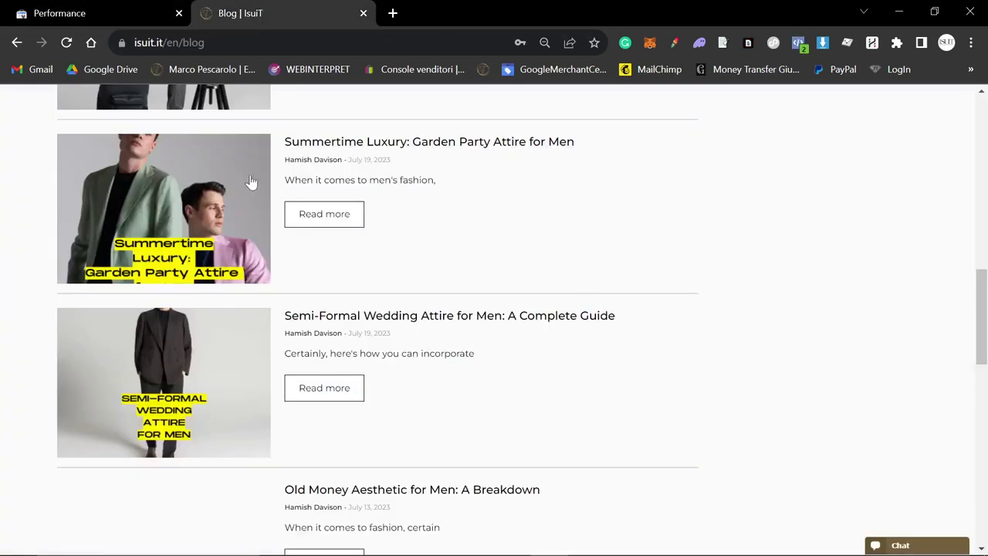
pyautogui.rightClick(198, 224)
pyautogui.click(301, 337)
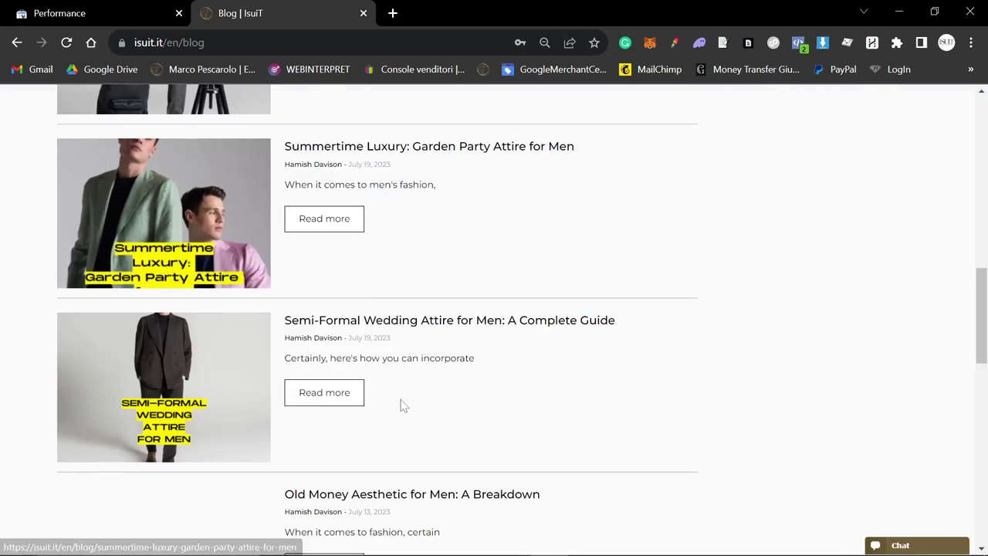
# Look through the garden party attire article in a new tab down to its conclusion, and return to the performance report.
pyautogui.scroll(1, 308, 355)
pyautogui.middleClick(230, 315)
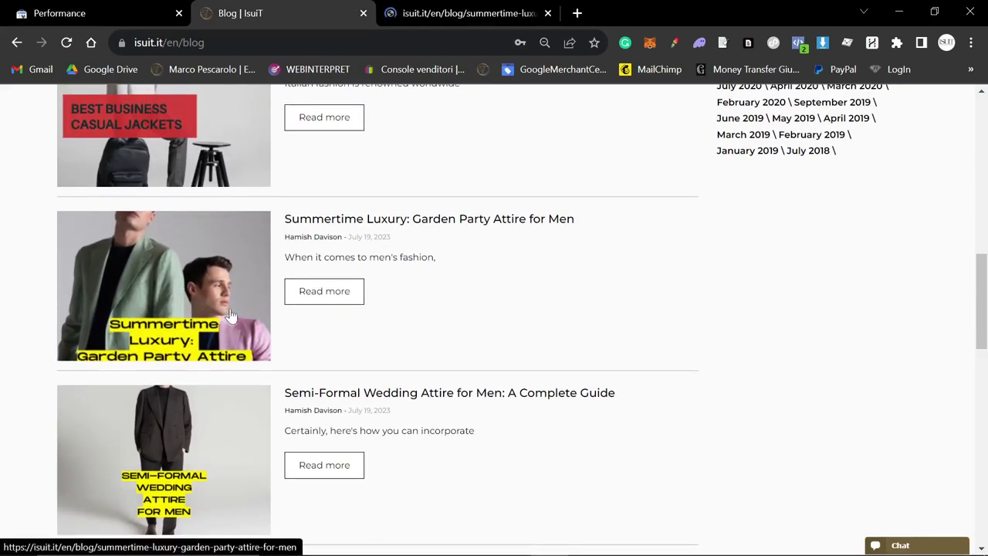
pyautogui.click(455, 12)
pyautogui.scroll(-10, 256, 285)
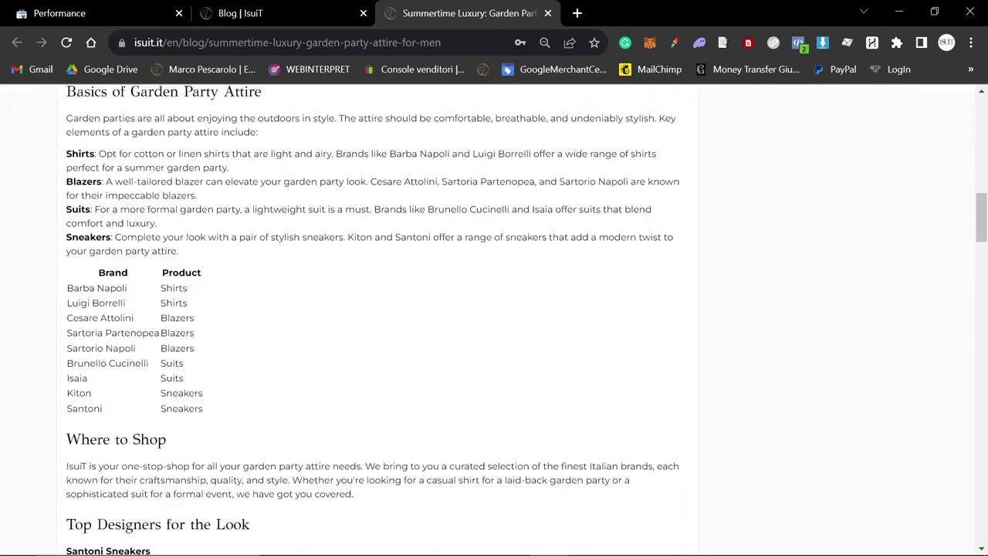
pyautogui.scroll(-15, 185, 367)
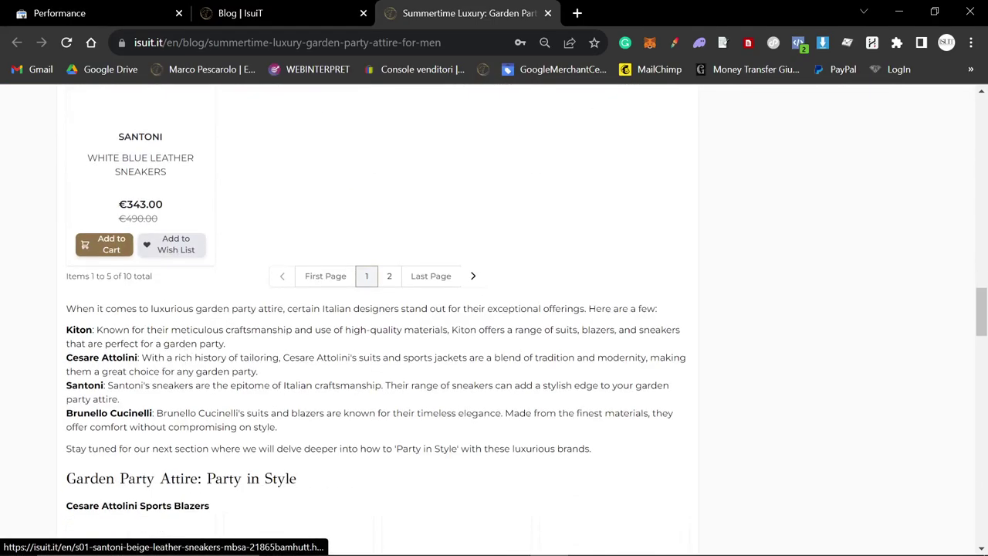
pyautogui.scroll(-10, 185, 365)
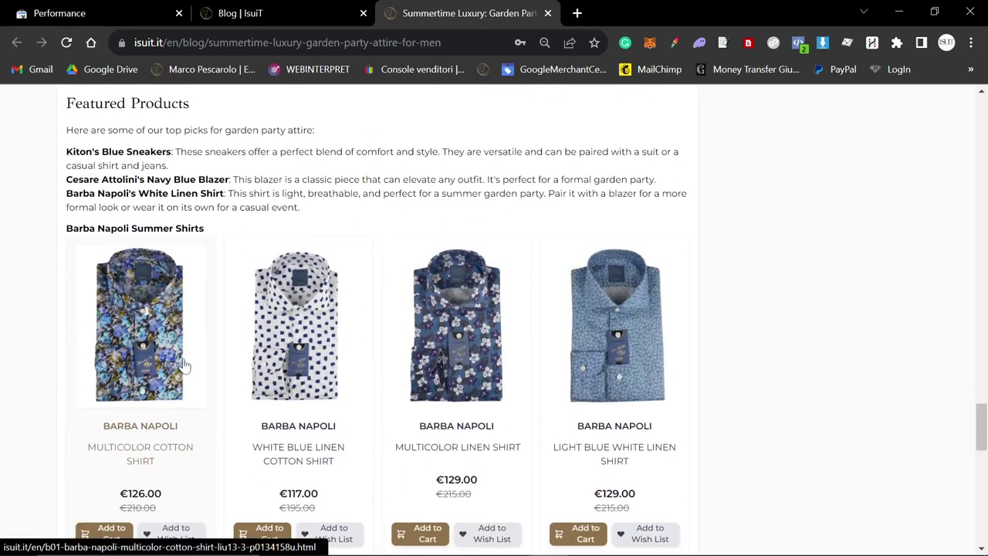
pyautogui.scroll(-7, 184, 365)
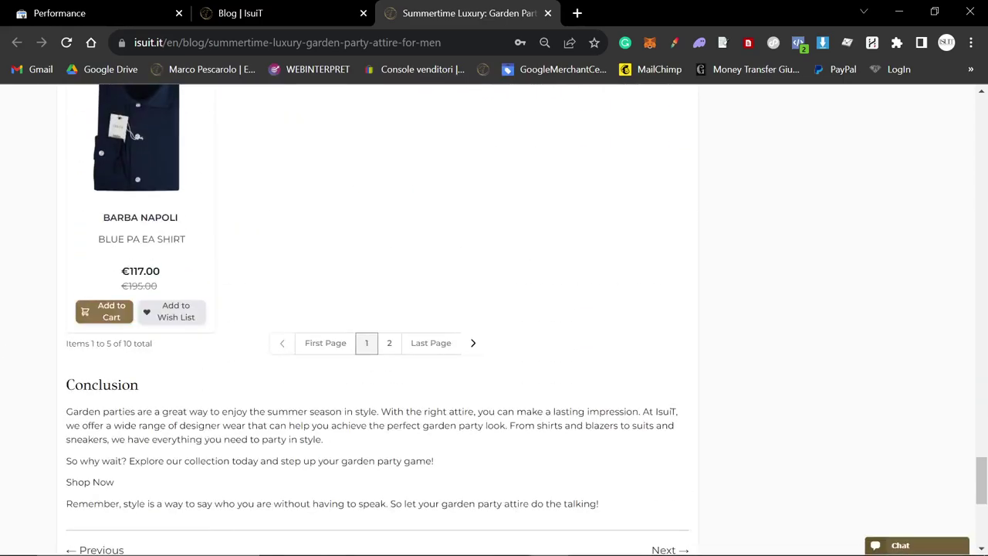
pyautogui.scroll(8, 185, 362)
pyautogui.click(69, 13)
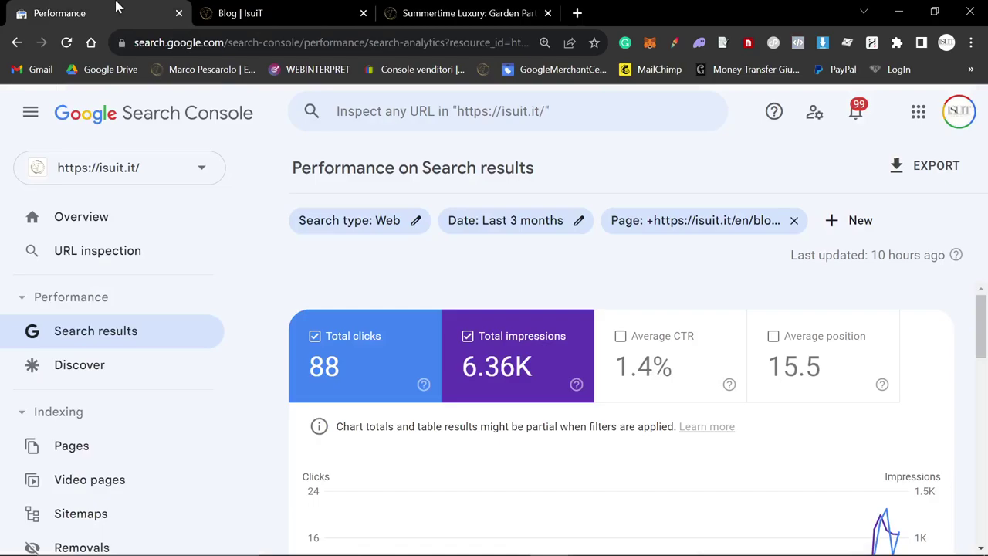
pyautogui.click(647, 219)
pyautogui.hotkey('ctrl', 'a')
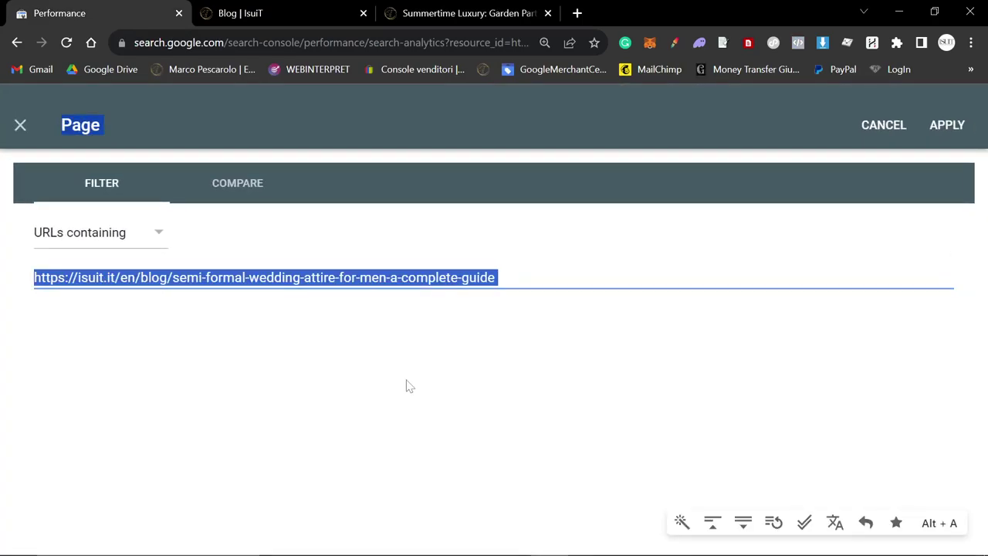
pyautogui.press('Escape')
# Replace the URL in the performance report's page filter with the copied garden party attire article link.
pyautogui.hotkey('ctrl', '-')
pyautogui.hotkey('ctrl', '-')
pyautogui.click(514, 184)
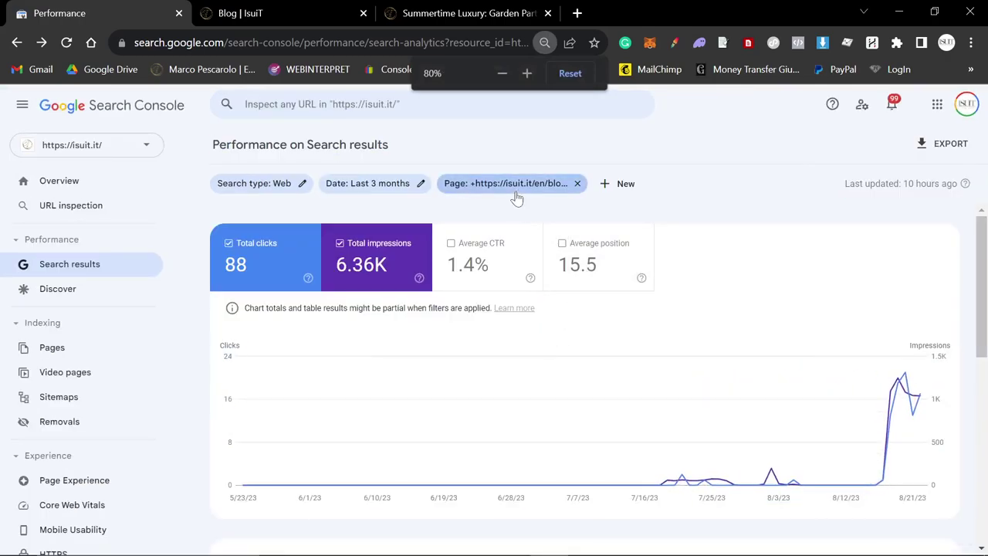
pyautogui.hotkey('ctrl', 'a')
pyautogui.hotkey('ctrl', 'v')
pyautogui.press('Return')
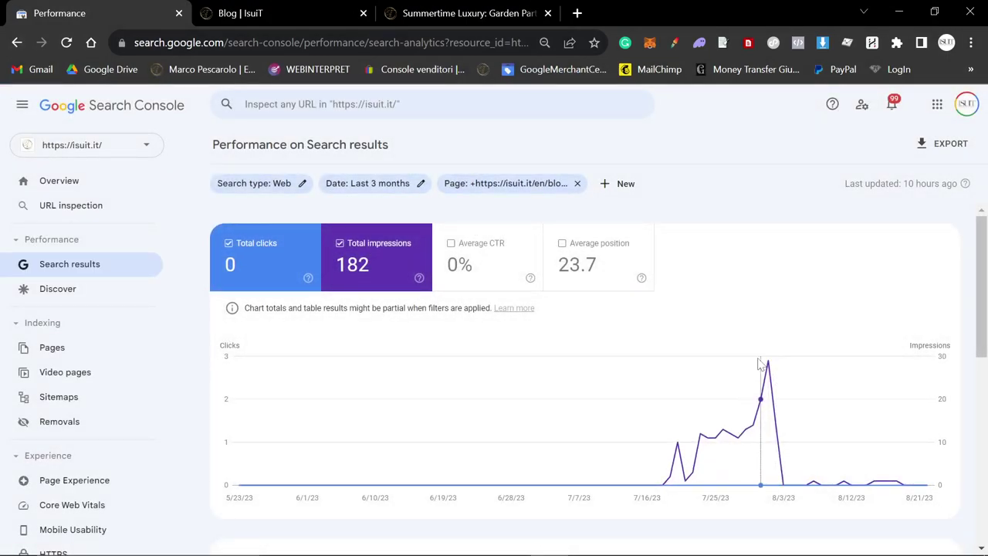
# Examine the garden party article's impressions peak in the chart and its top search queries.
pyautogui.moveTo(769, 361)
pyautogui.scroll(-2, 470, 345)
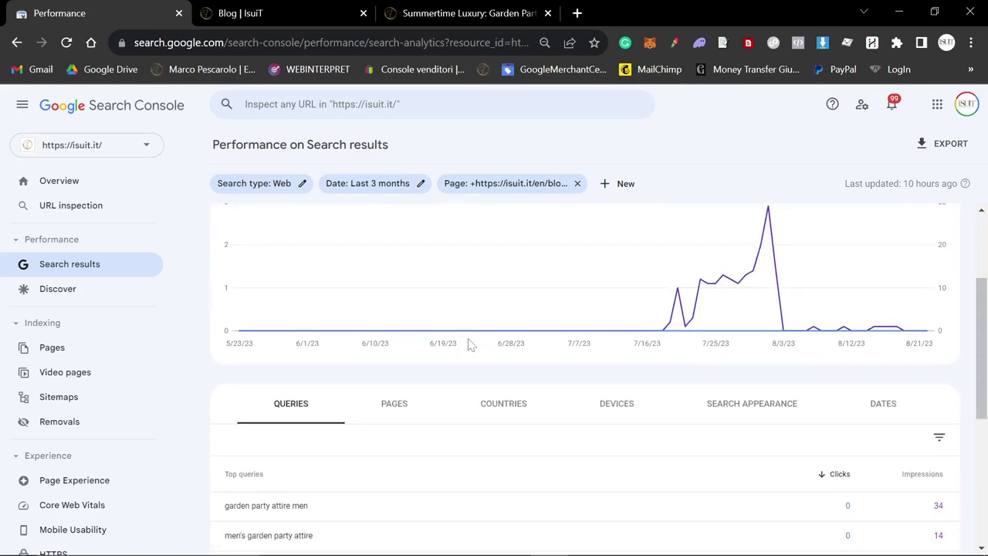
pyautogui.scroll(2, 508, 358)
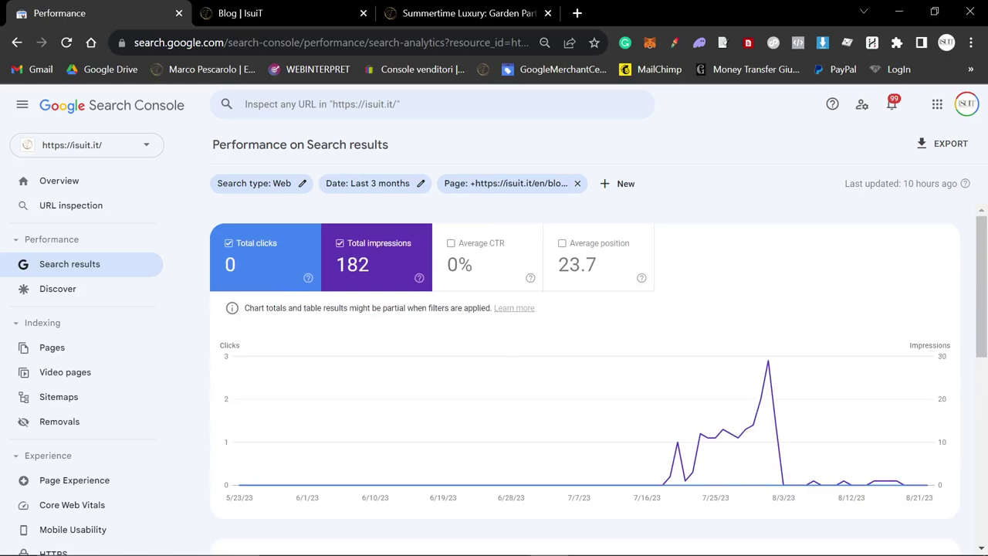
pyautogui.hotkey('alt', 'Tab')
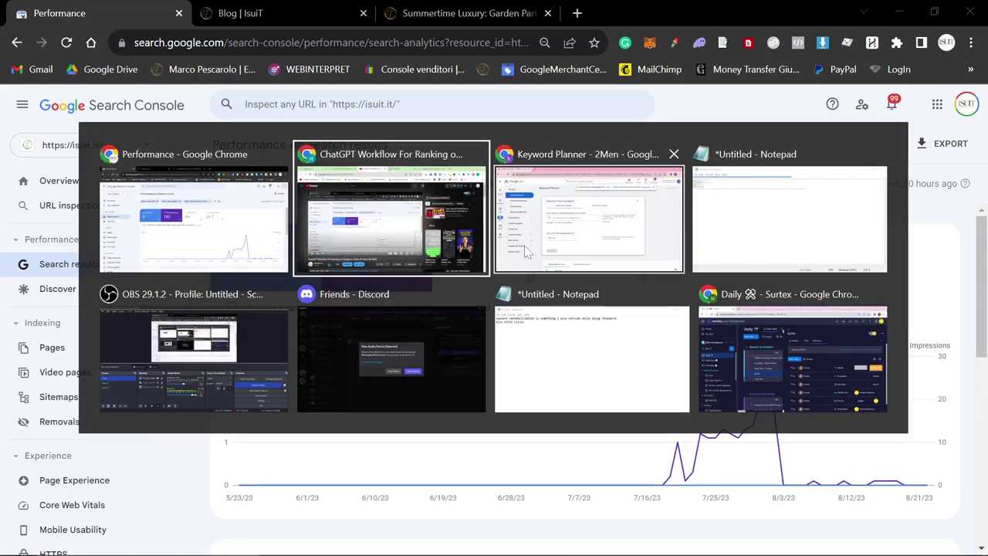
pyautogui.click(547, 246)
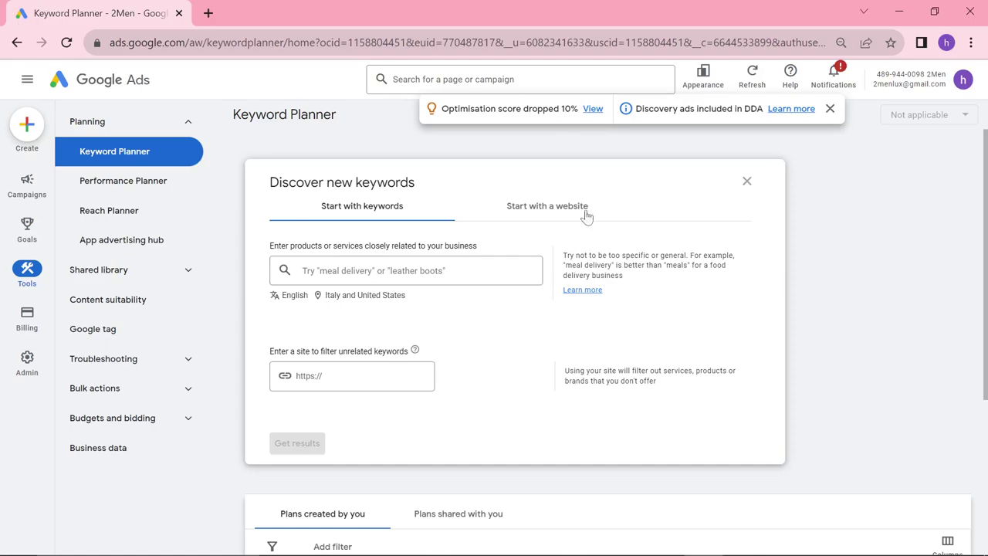
pyautogui.click(545, 203)
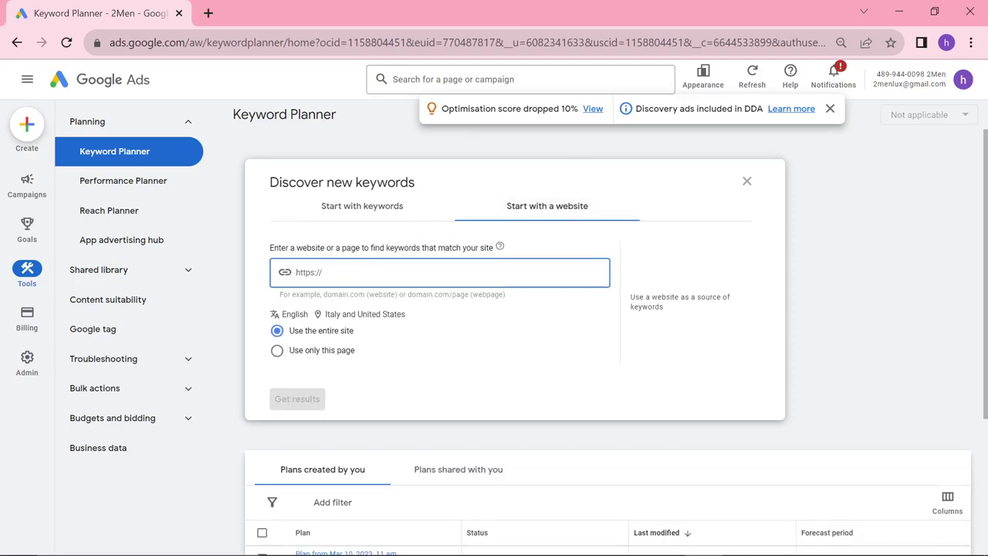
pyautogui.write('https://suitsex')
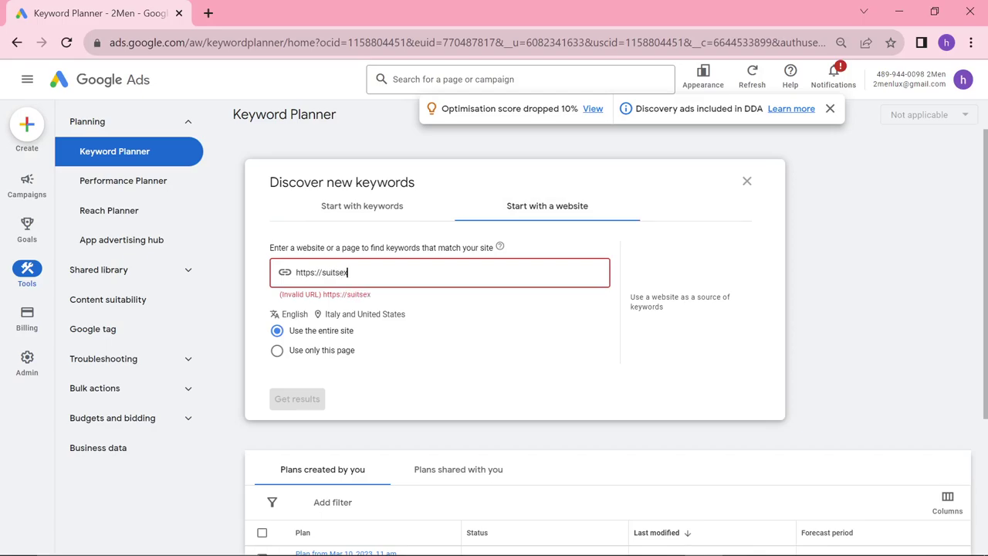
pyautogui.write('pert.com')
pyautogui.click(311, 399)
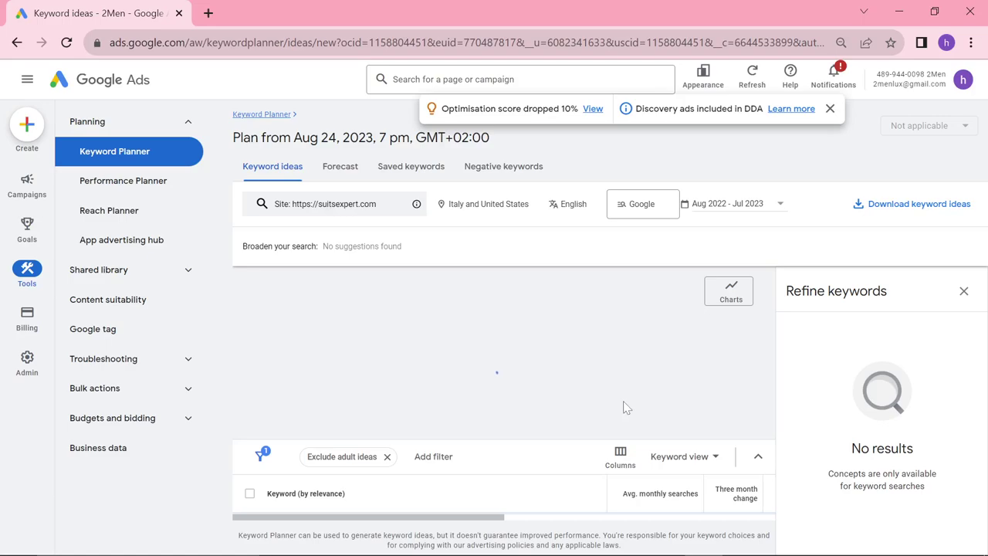
pyautogui.scroll(-2, 738, 325)
pyautogui.scroll(-1, 738, 326)
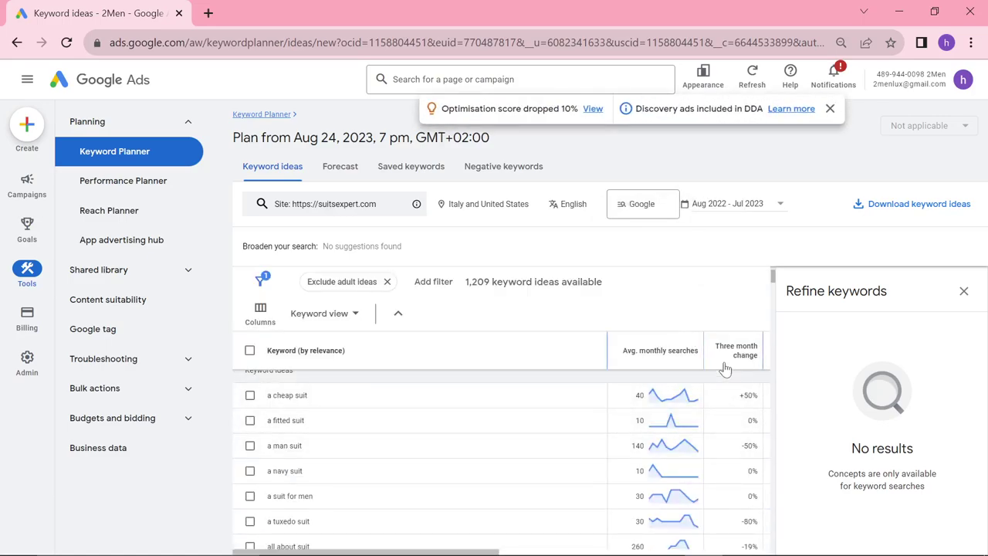
# Look through the keyword ideas generated from suitsexpert.com and their monthly searches, and return to the start of the list.
pyautogui.scroll(-10, 712, 369)
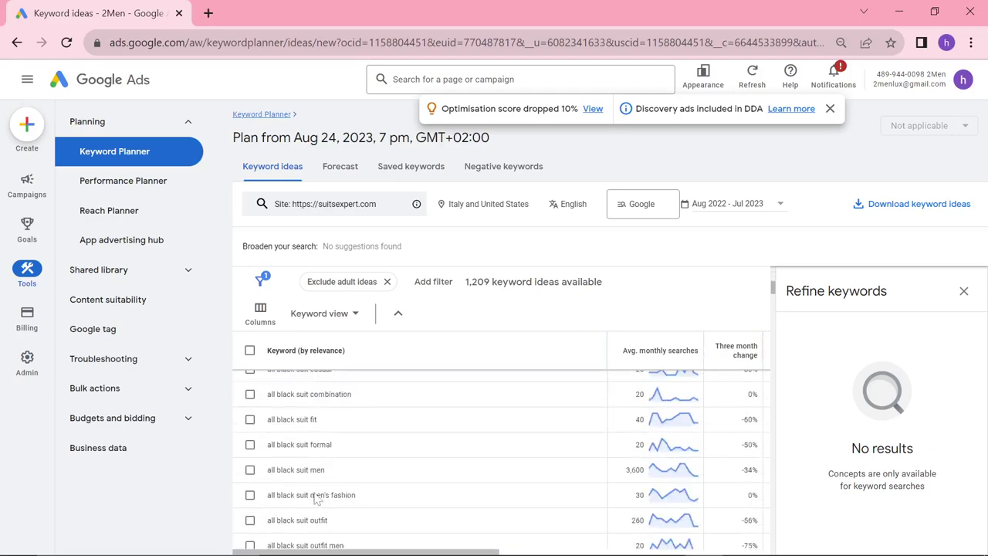
pyautogui.scroll(-5, 324, 463)
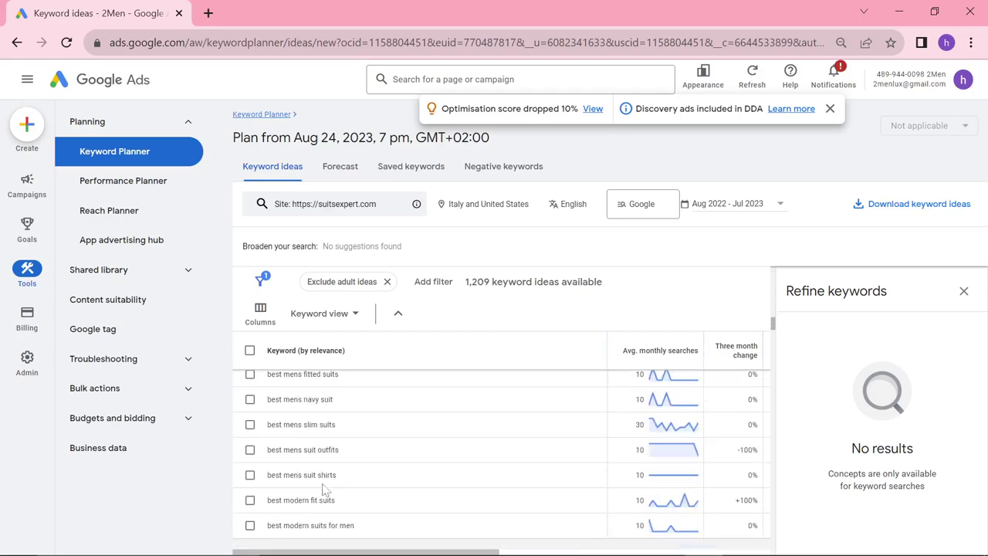
pyautogui.click(249, 350)
pyautogui.click(249, 343)
pyautogui.scroll(15, 432, 494)
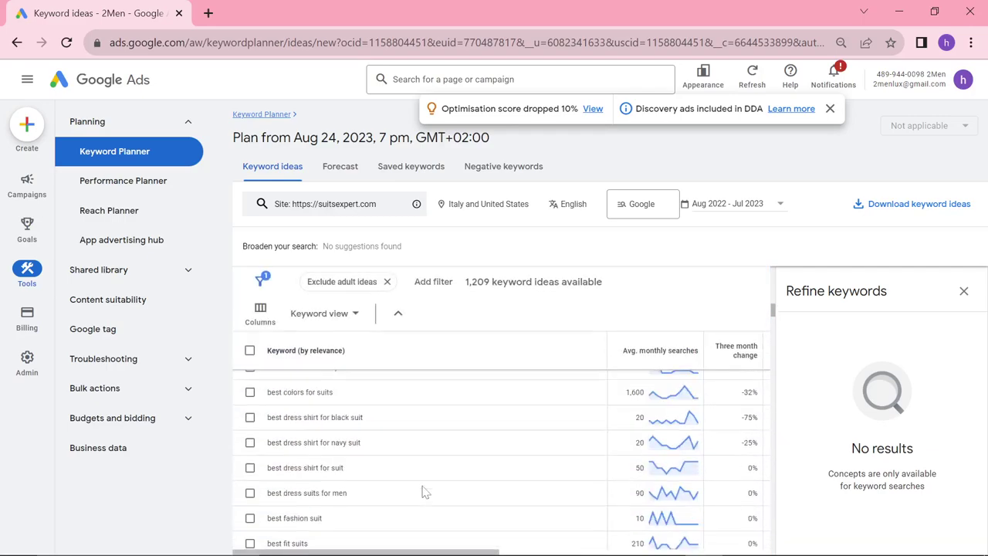
pyautogui.scroll(5, 414, 448)
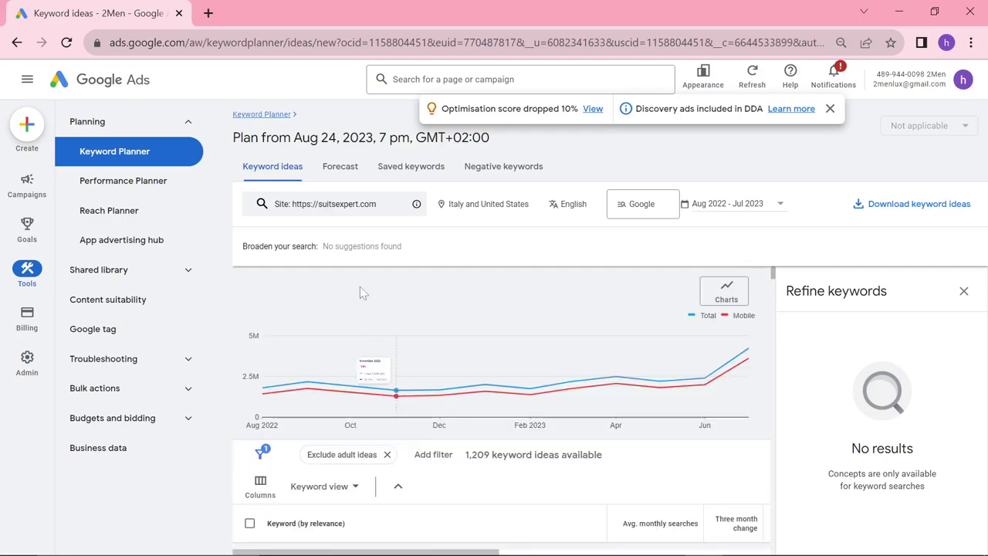
# Reopen the keyword search for editing, start from keywords, and clear the suitsexpert.com site filter.
pyautogui.click(335, 202)
pyautogui.click(355, 210)
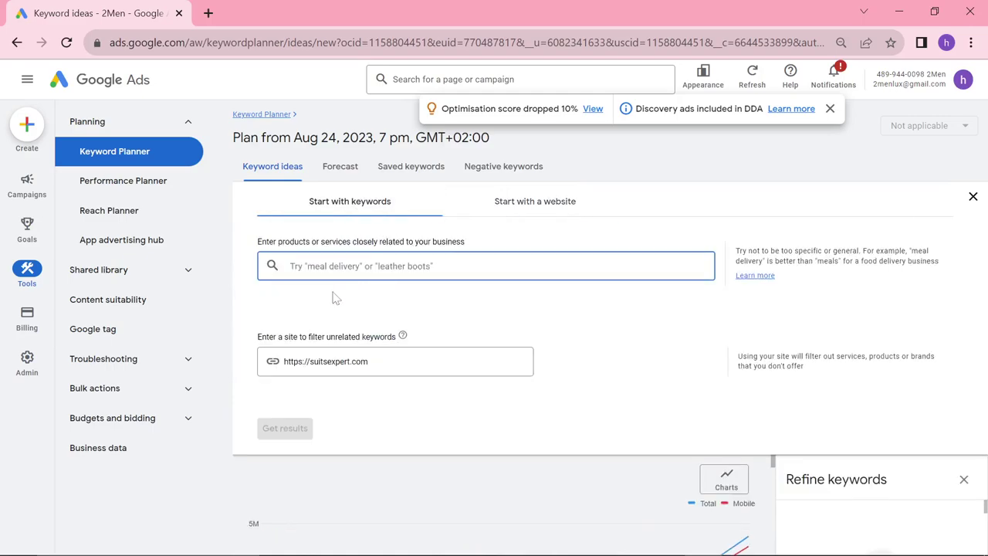
pyautogui.click(378, 360)
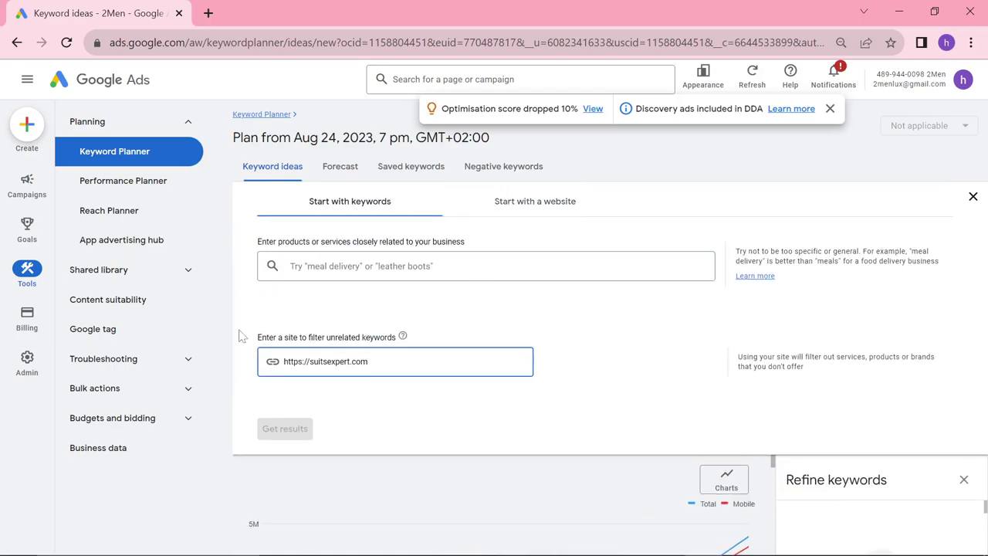
pyautogui.hotkey('ctrl', 'a')
pyautogui.press('BackSpace')
pyautogui.click(332, 276)
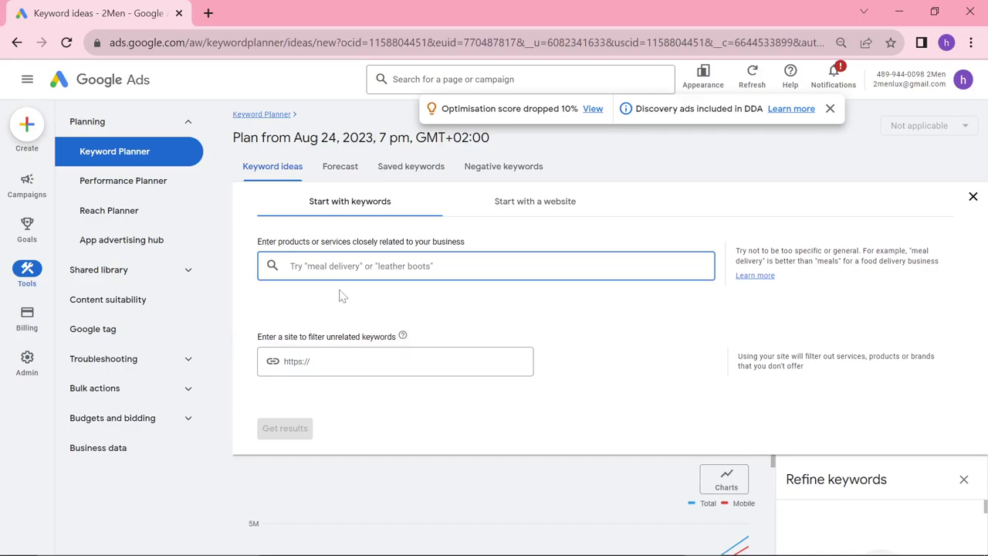
# Generate keyword ideas from the terms "attire for men", "outfit for men" and "classic menswear".
pyautogui.write('attire for men')
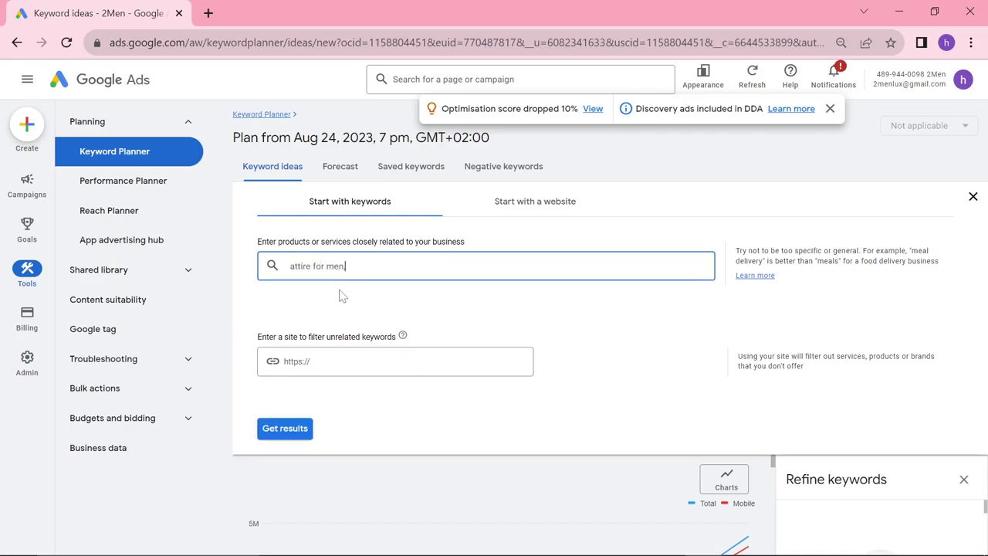
pyautogui.press('Return')
pyautogui.write('out')
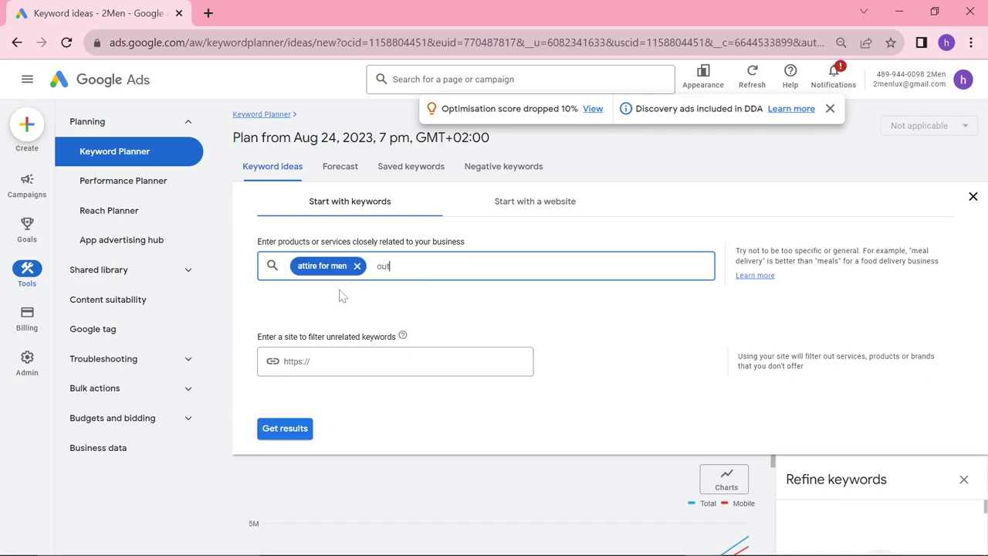
pyautogui.write('fit for men,')
pyautogui.press('Return')
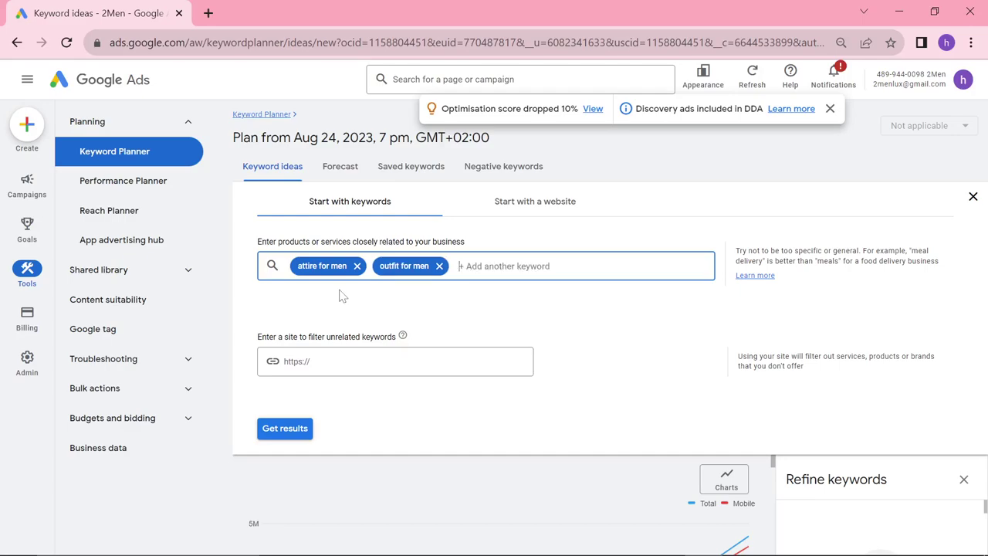
pyautogui.write('classic menswear')
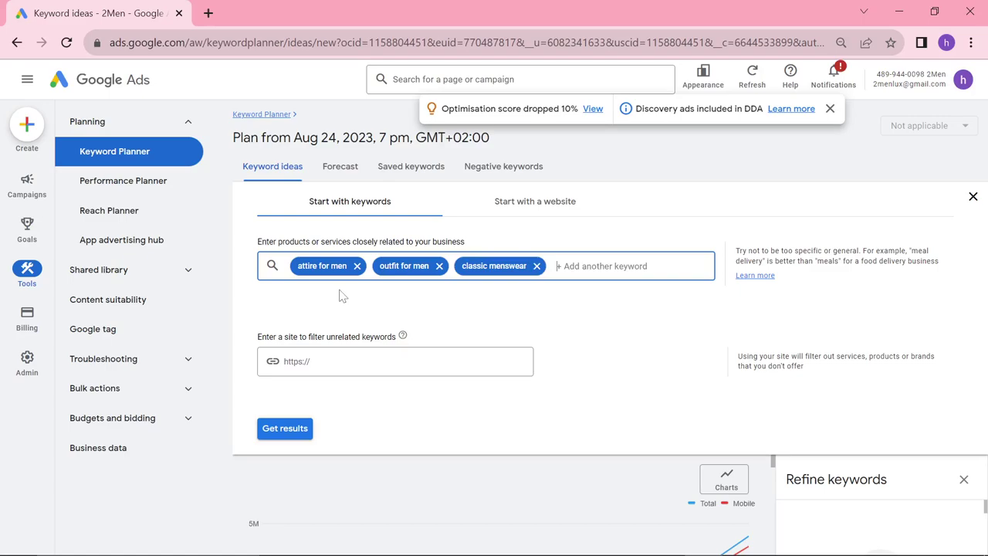
pyautogui.press('Return')
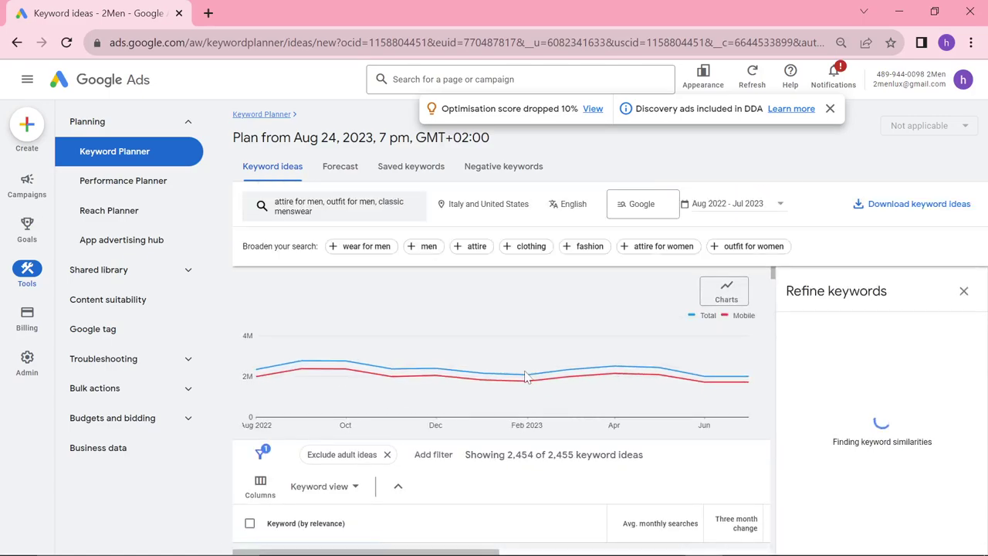
# Copy the keyword idea "smart casual men" and search Google for it in a new tab.
pyautogui.scroll(-2, 533, 374)
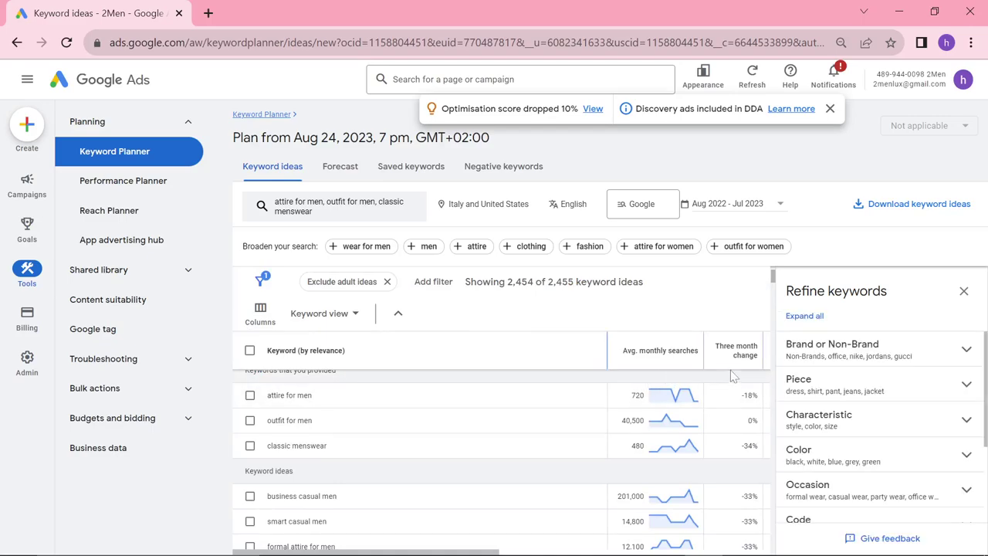
pyautogui.scroll(-1, 385, 489)
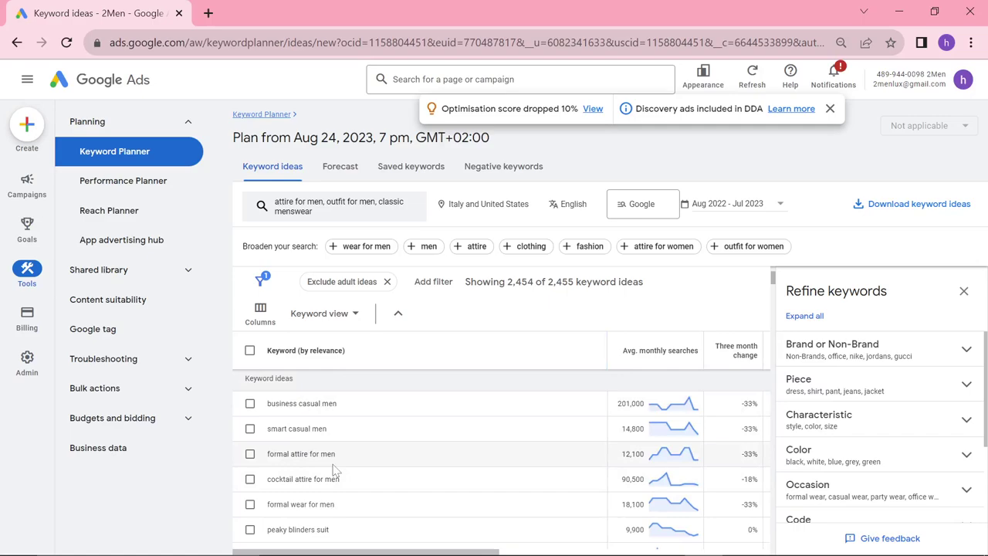
pyautogui.moveTo(266, 403); pyautogui.dragTo(266, 429)
pyautogui.hotkey('ctrl', 'c')
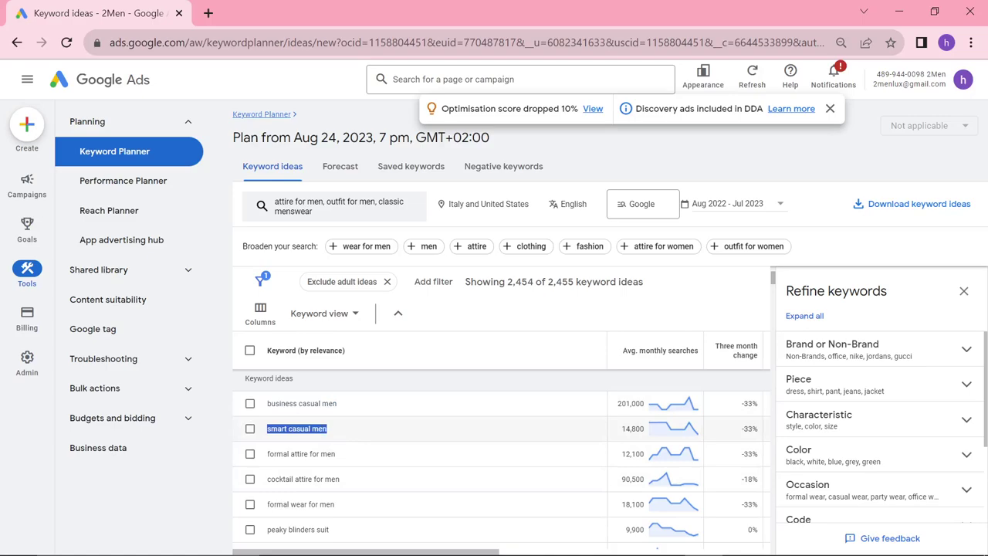
pyautogui.click(207, 13)
pyautogui.hotkey('ctrl', 'v')
pyautogui.press('Return')
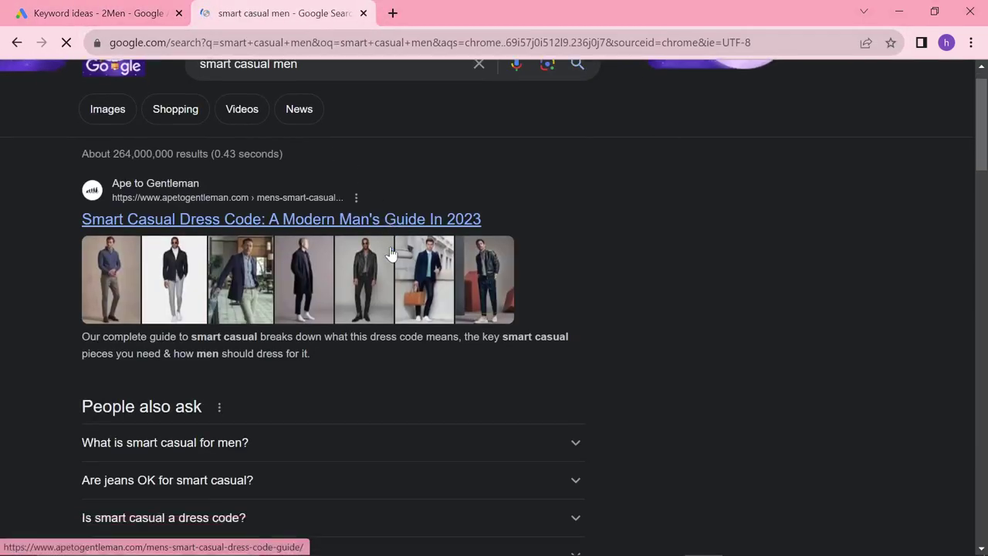
# Look through the "smart casual men" results and find "isuit" on the page.
pyautogui.scroll(-2, 391, 254)
pyautogui.hotkey('ctrl', 'f')
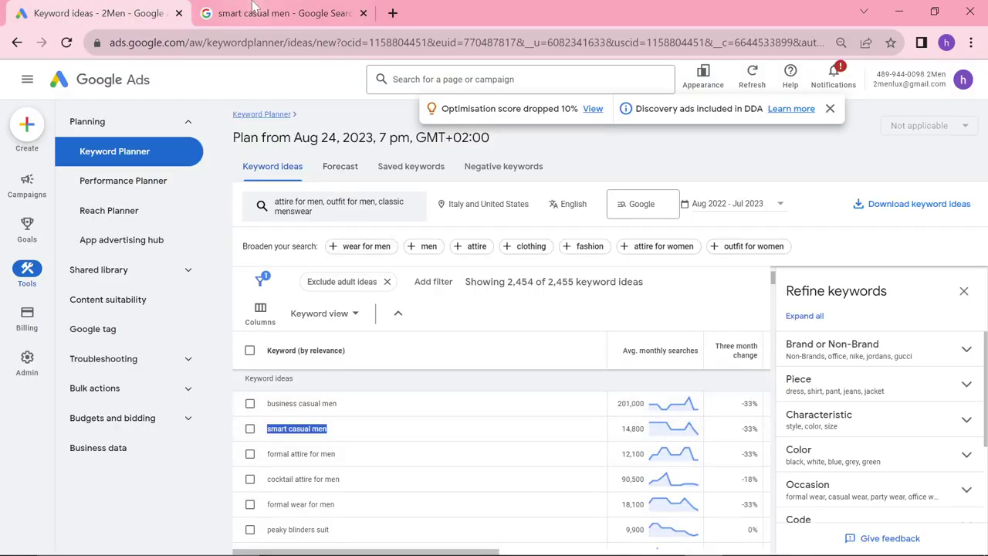
pyautogui.click(254, 13)
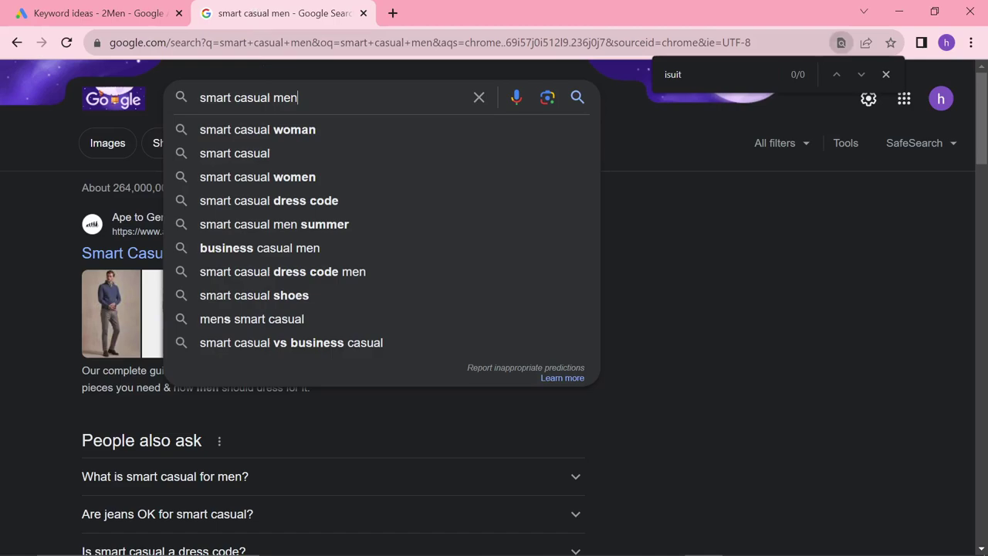
pyautogui.click(755, 290)
# Search Google for "semi formal attire" and return to the keyword ideas.
pyautogui.tripleClick(315, 101)
pyautogui.write('semi formal attire')
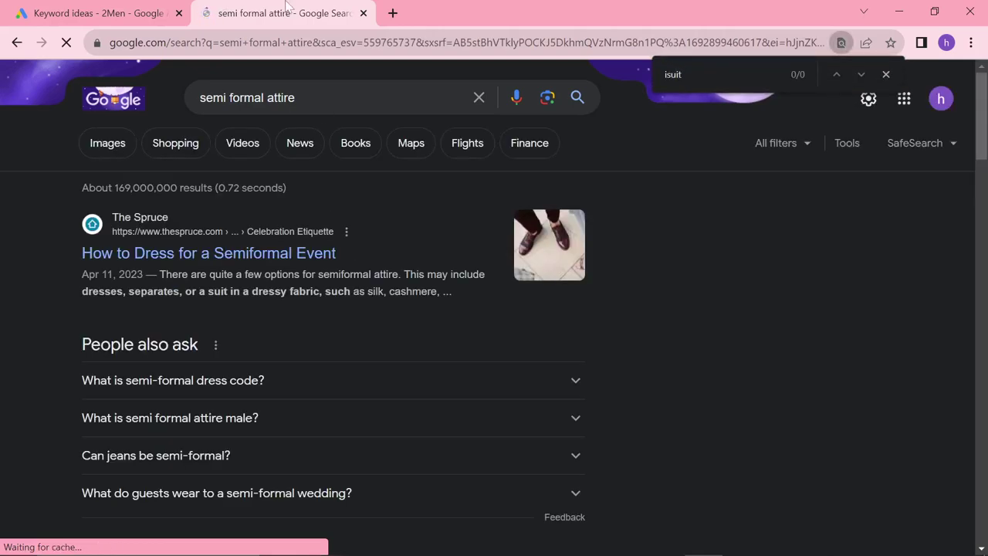
pyautogui.hotkey('ctrl', 'shift', 'Tab')
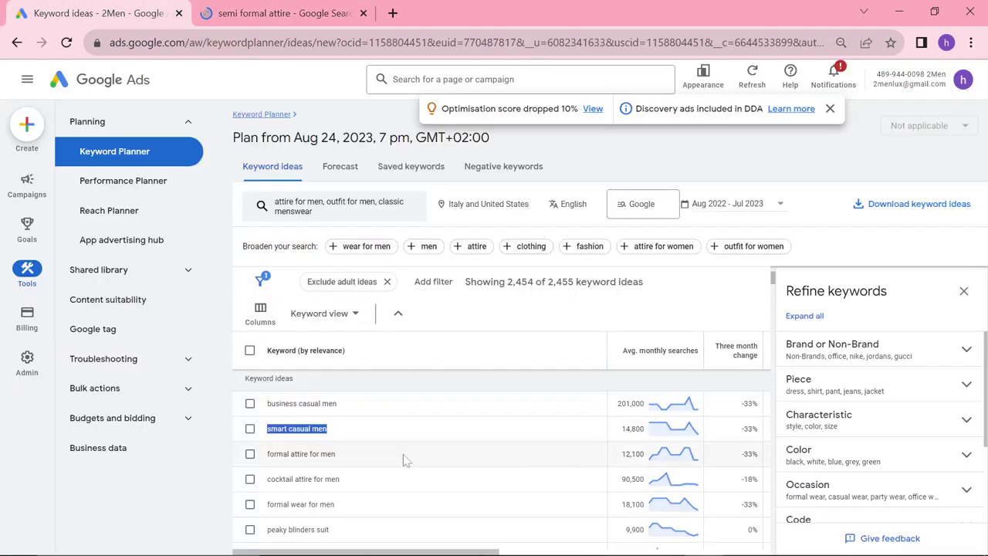
# Look through the keyword ideas for men's attire, highlight "retro outfit men", and return to the provided keywords.
pyautogui.scroll(-1, 376, 460)
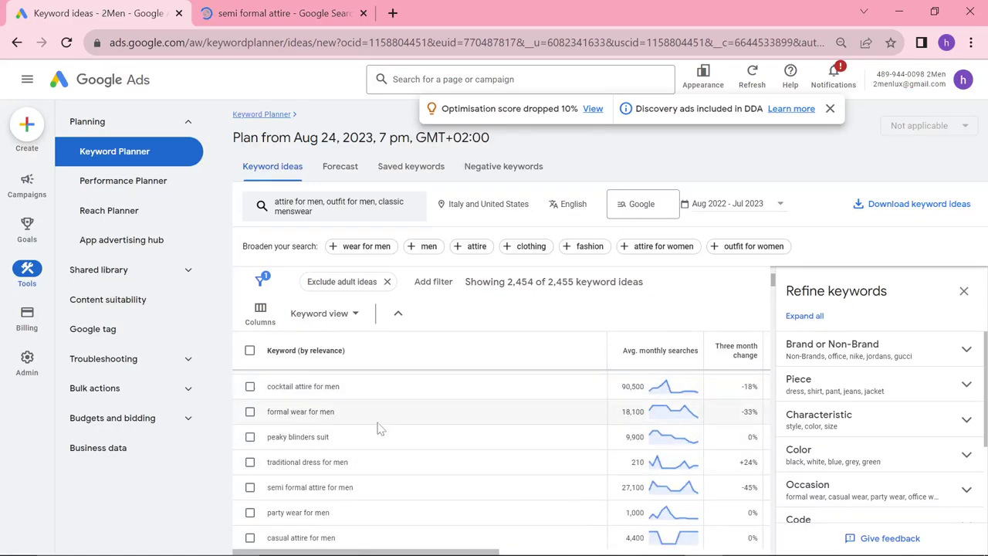
pyautogui.scroll(-1, 382, 459)
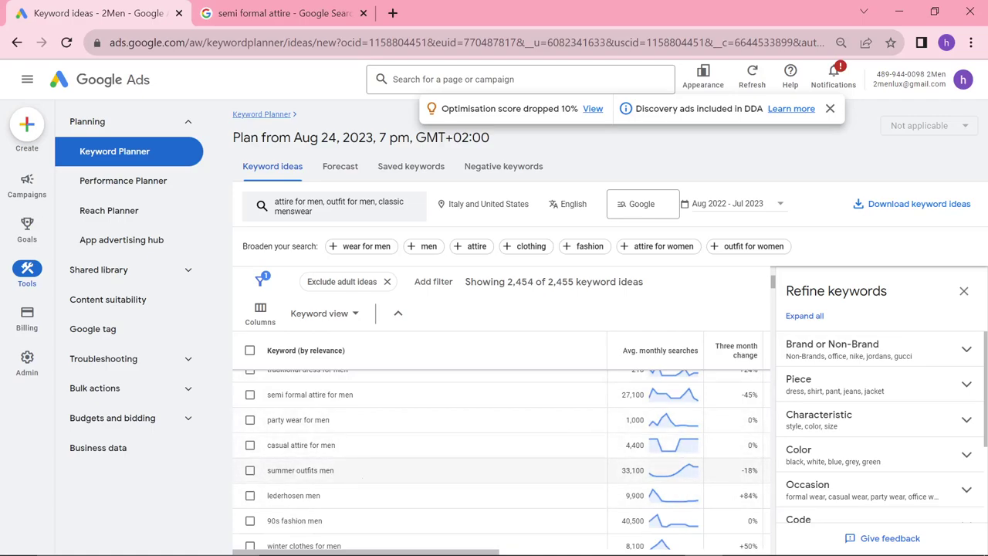
pyautogui.scroll(-3, 345, 461)
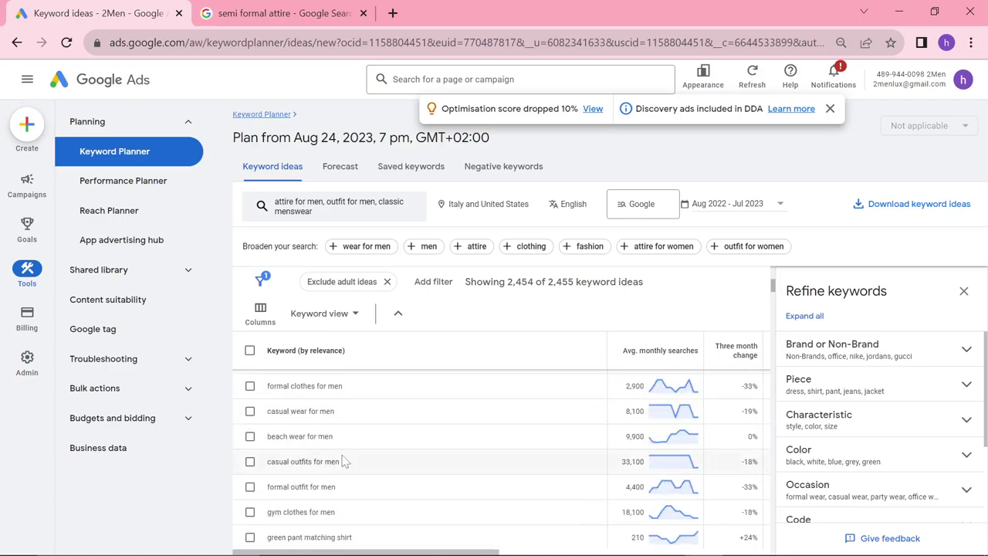
pyautogui.scroll(-2, 345, 465)
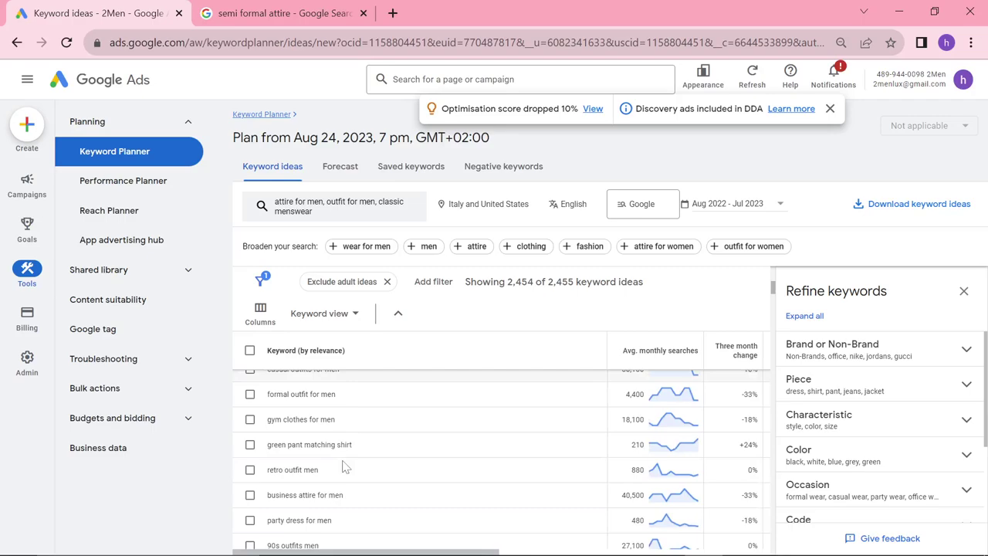
pyautogui.moveTo(332, 479); pyautogui.dragTo(240, 484)
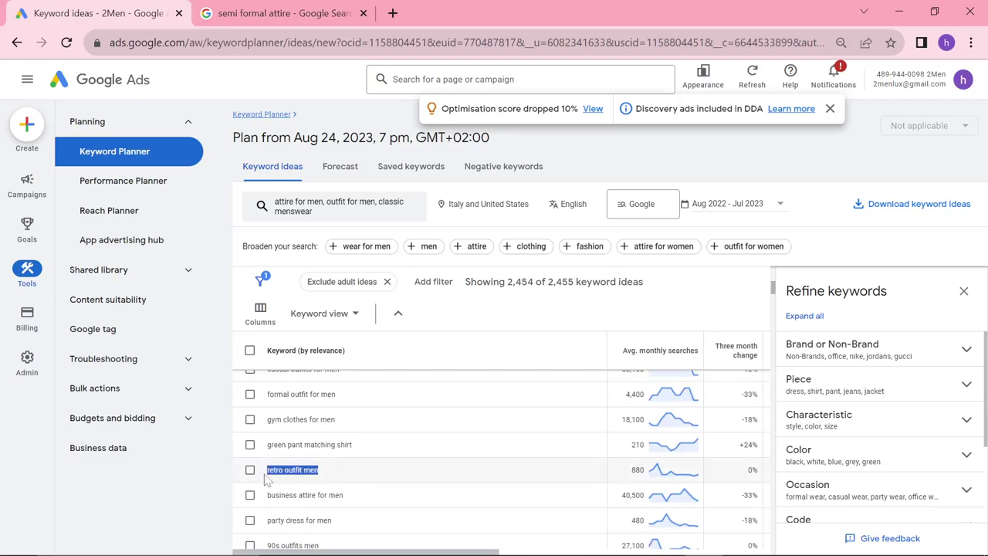
pyautogui.scroll(5, 432, 476)
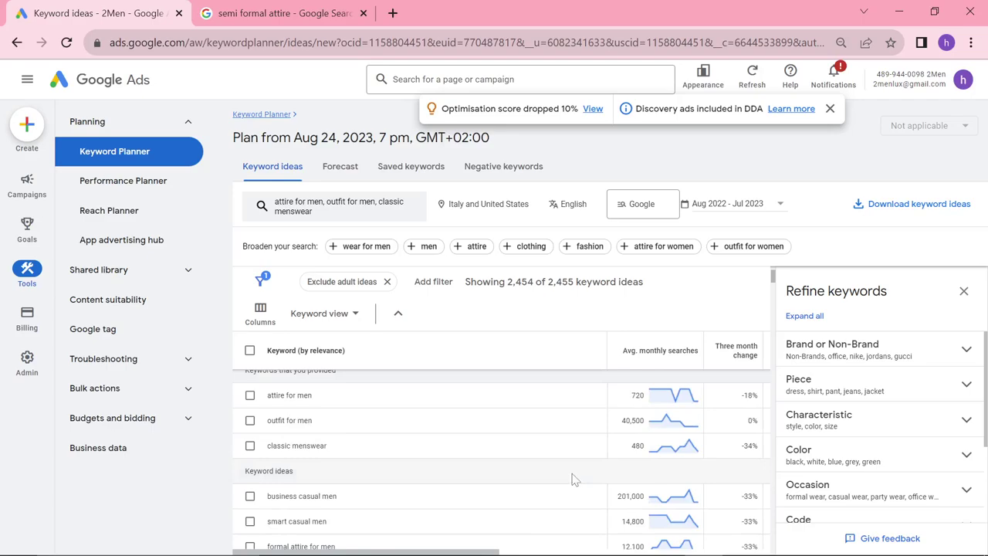
# Sort the keyword ideas by three month change, highest first, and copy "men's fall business casual".
pyautogui.click(736, 361)
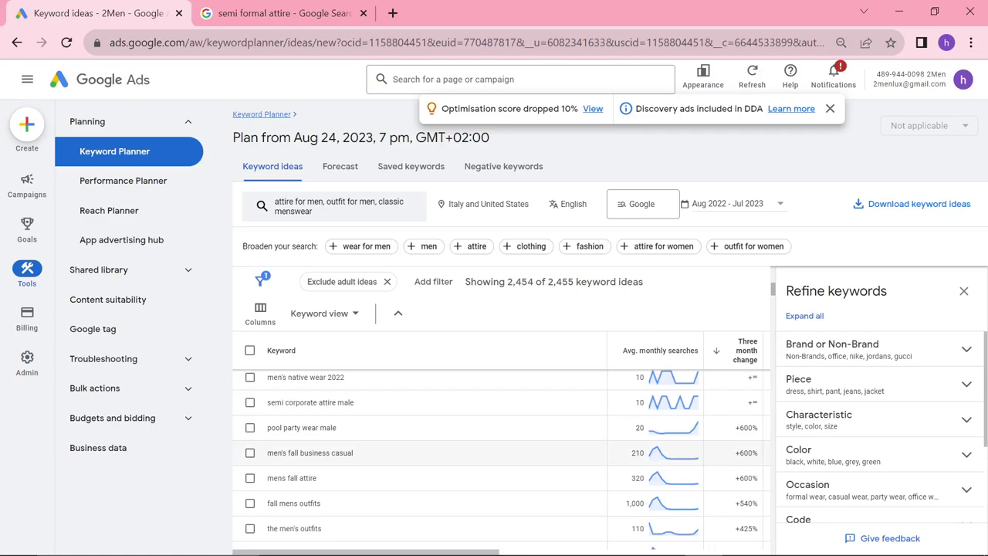
pyautogui.moveTo(281, 465); pyautogui.dragTo(361, 458)
pyautogui.hotkey('ctrl', 'c')
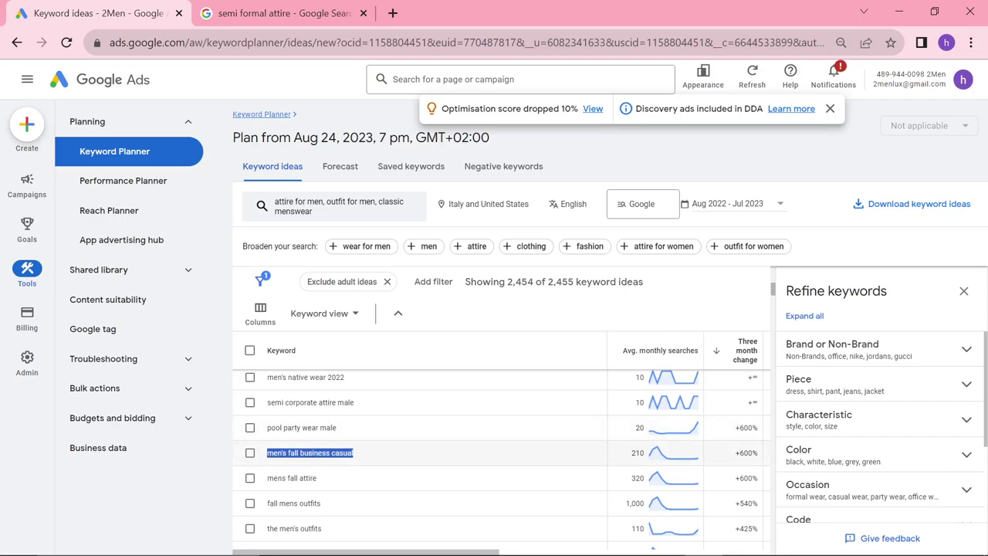
# Switch to ChatGPT in the other Chrome window and review both parts of its custom instructions.
pyautogui.hotkey('alt', 'Tab')
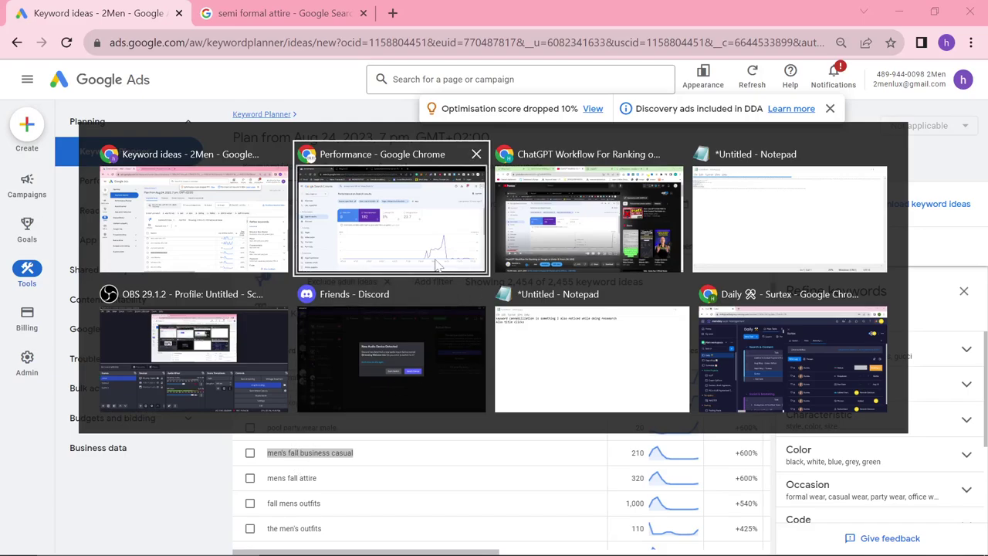
pyautogui.click(556, 255)
pyautogui.hotkey('ctrl', 'Tab')
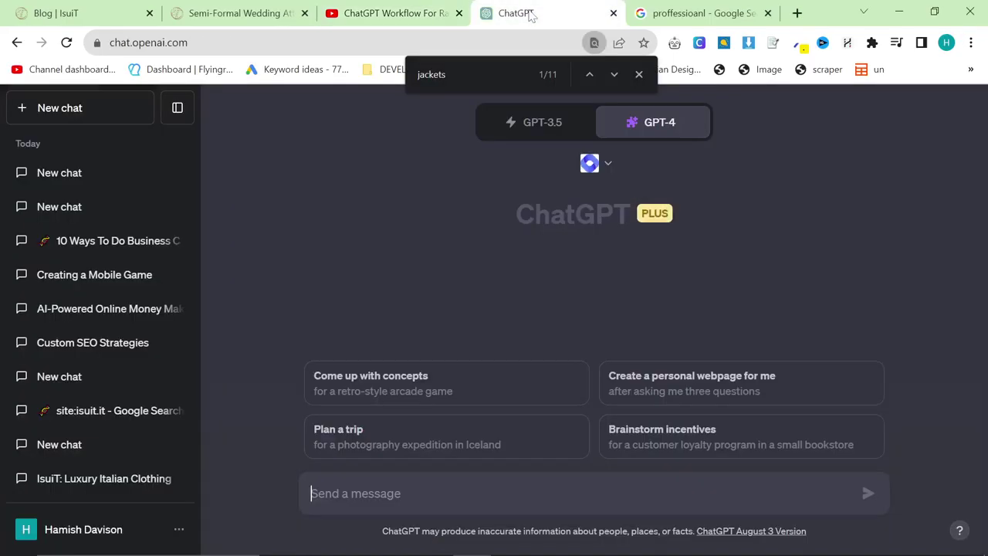
pyautogui.click(139, 527)
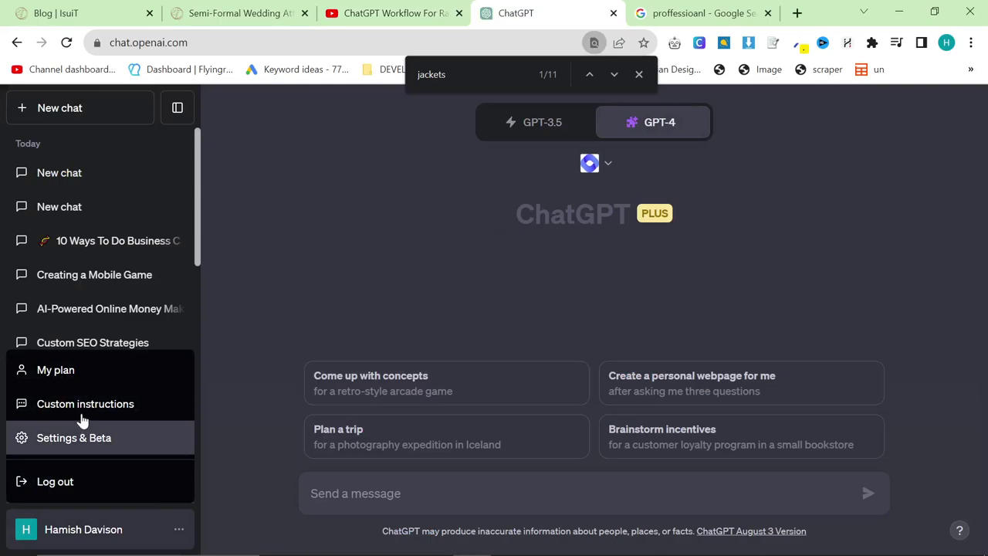
pyautogui.click(106, 406)
pyautogui.scroll(-6, 540, 309)
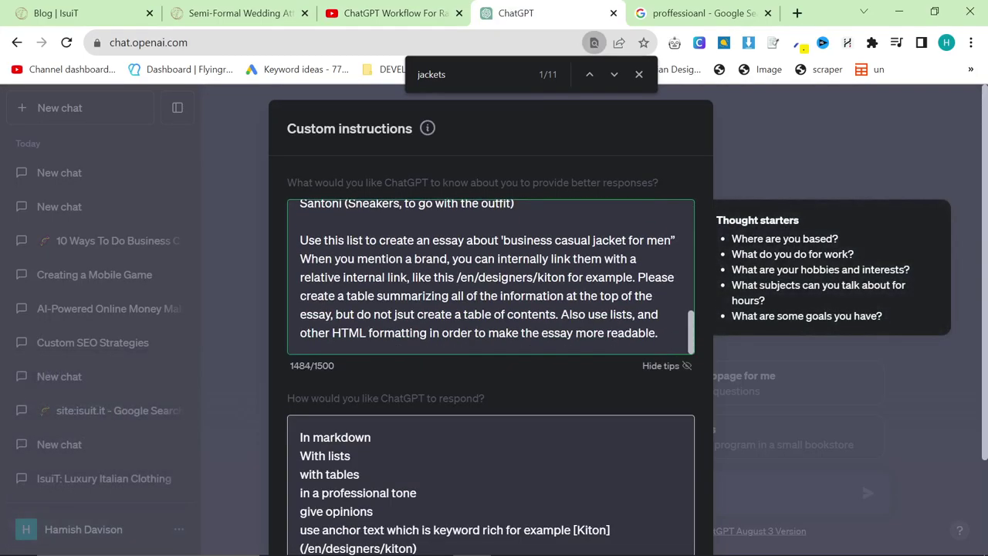
pyautogui.scroll(6, 491, 277)
pyautogui.scroll(-2, 500, 469)
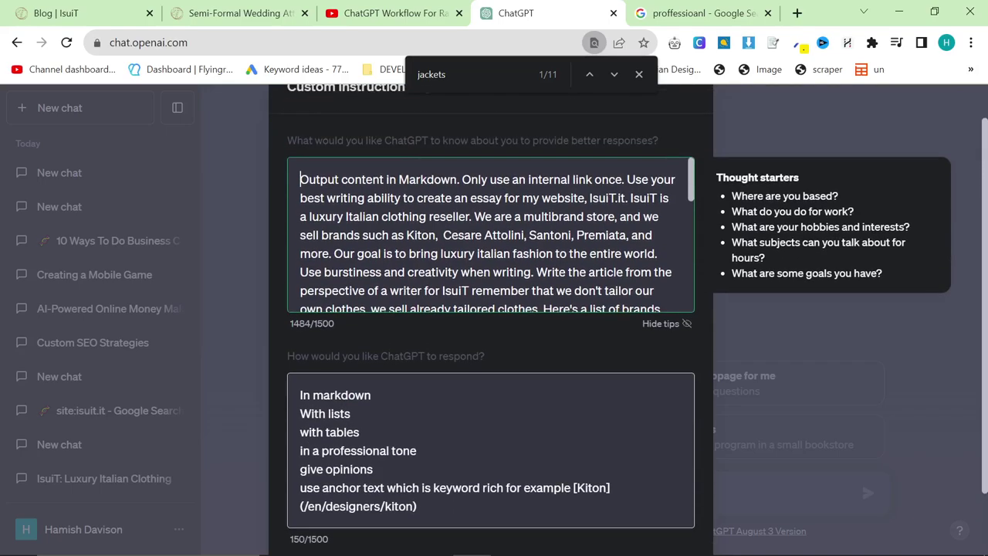
pyautogui.click(734, 424)
# Search Google for the copied keyword "men's fall business casual" in the tab with the old "proffessioanl" search.
pyautogui.click(668, 15)
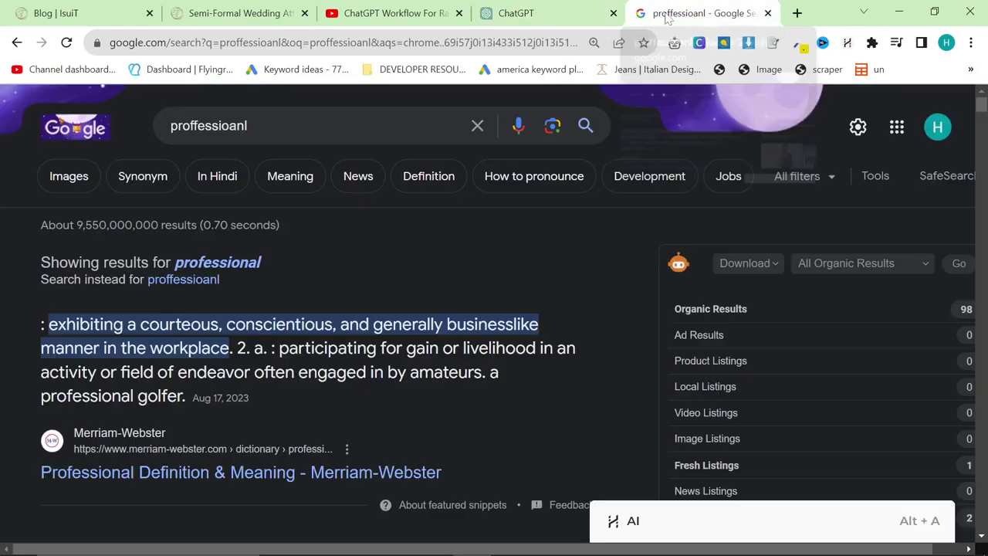
pyautogui.hotkey('ctrl', 'l')
pyautogui.hotkey('ctrl', 'v')
pyautogui.press('Return')
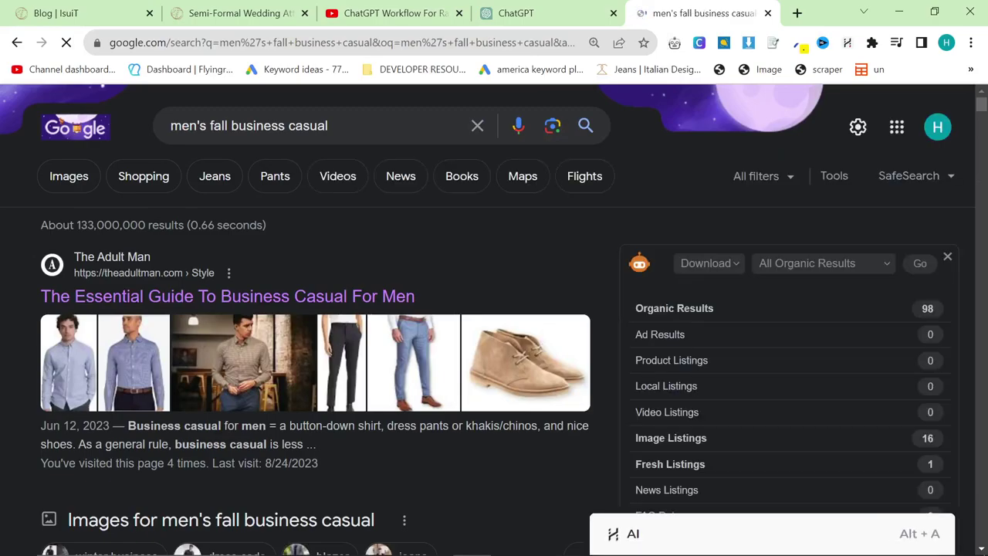
# Look through the search results and open the He Spoke Style article "10 Ways To Do Business Casual This Fall" in a new tab.
pyautogui.scroll(-2, 311, 371)
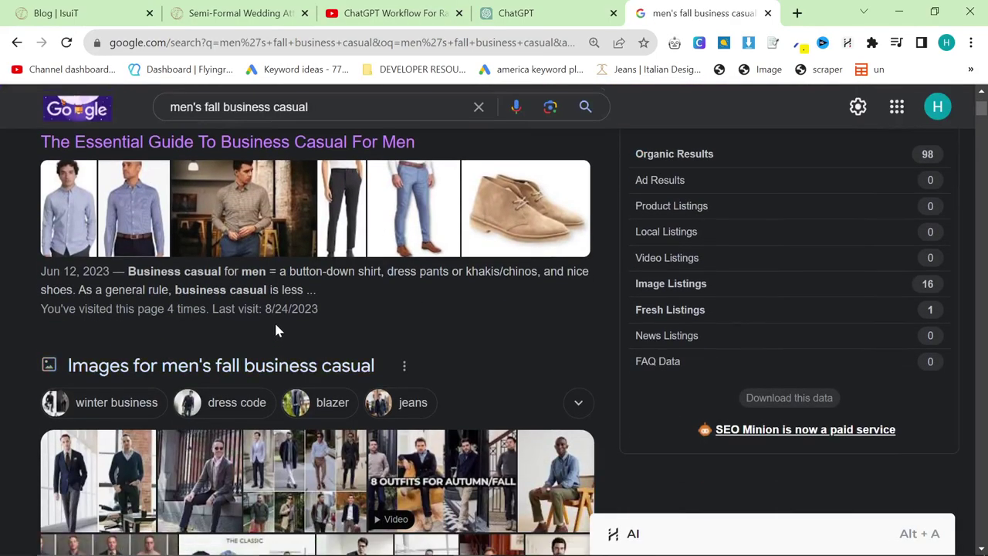
pyautogui.scroll(-3, 274, 320)
pyautogui.scroll(-5, 287, 323)
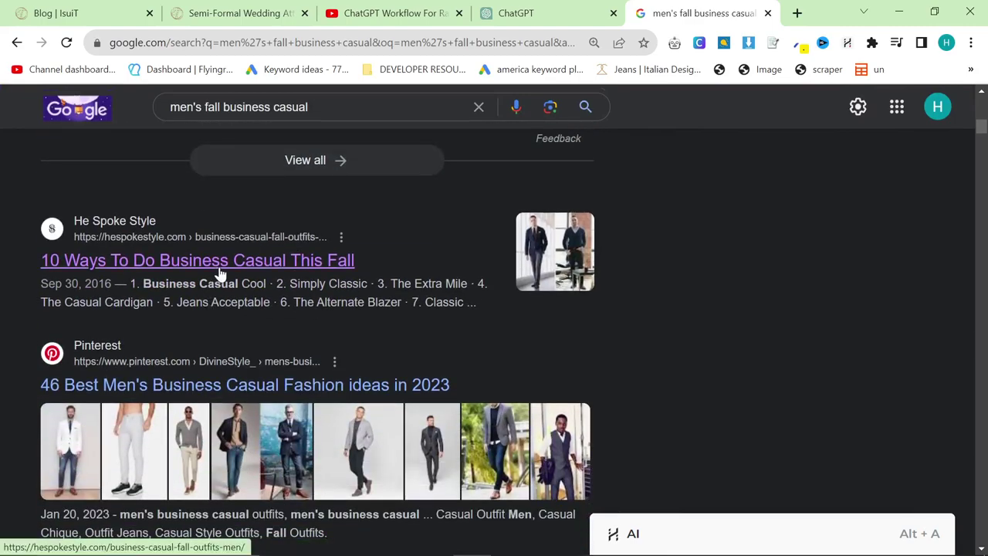
pyautogui.middleClick(166, 266)
pyautogui.moveTo(39, 221); pyautogui.dragTo(448, 319)
pyautogui.click(454, 324)
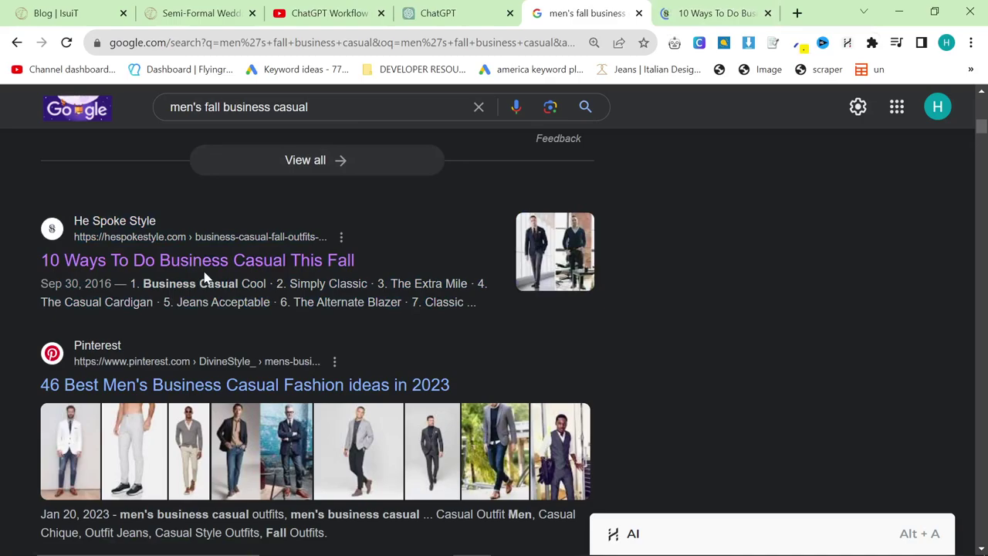
pyautogui.hotkey('ctrl', 'Tab')
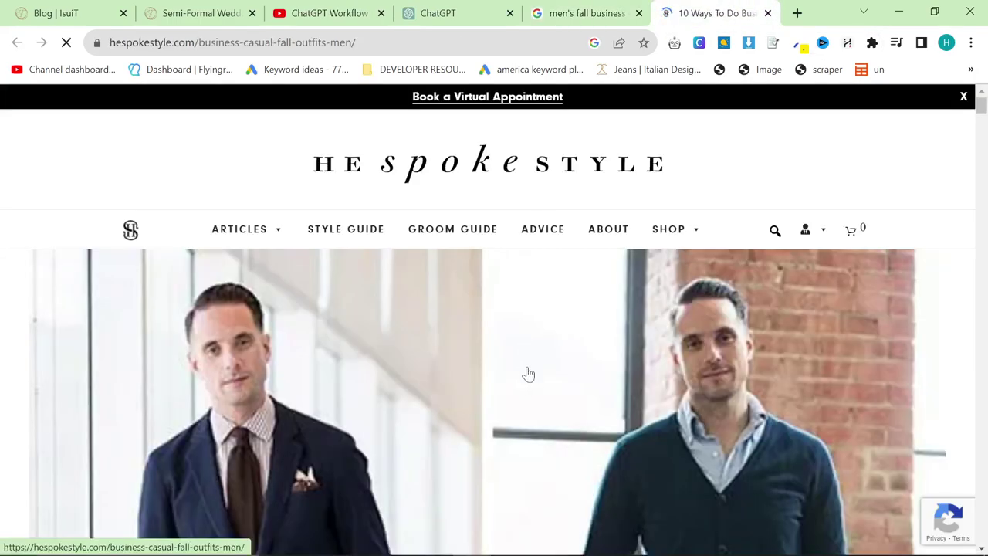
pyautogui.scroll(-5, 532, 363)
# Switch to the Notepad window with the IsuiT prompts and copy the business description from the first line.
pyautogui.hotkey('alt', 'Tab')
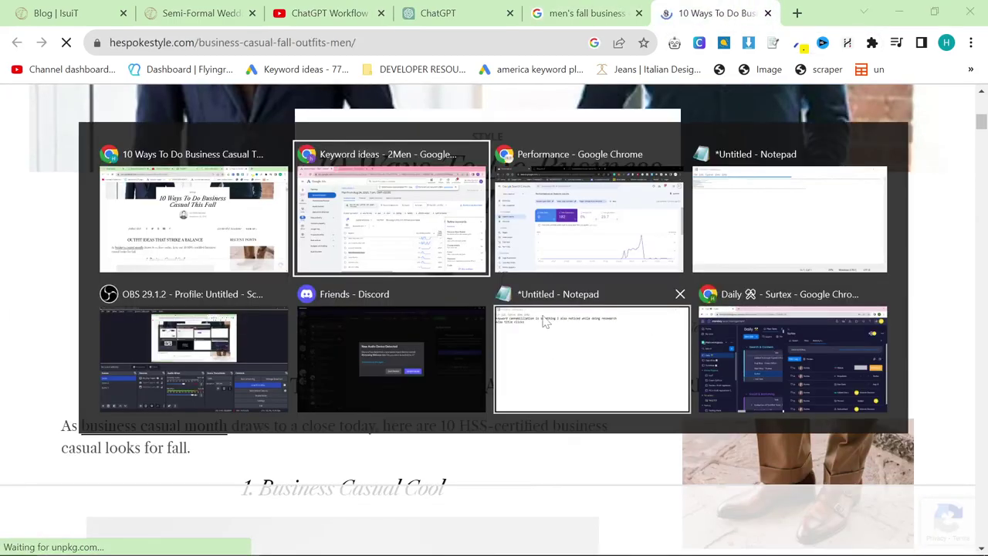
pyautogui.hotkey('alt', 'Tab')
pyautogui.hotkey('alt', 'Tab')
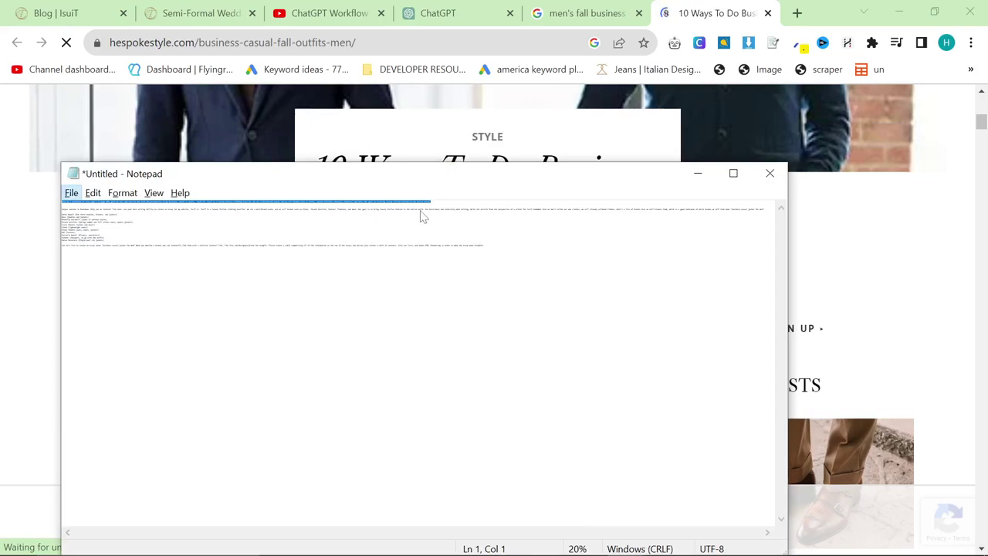
pyautogui.press('End')
pyautogui.hotkey('shift', 'Home')
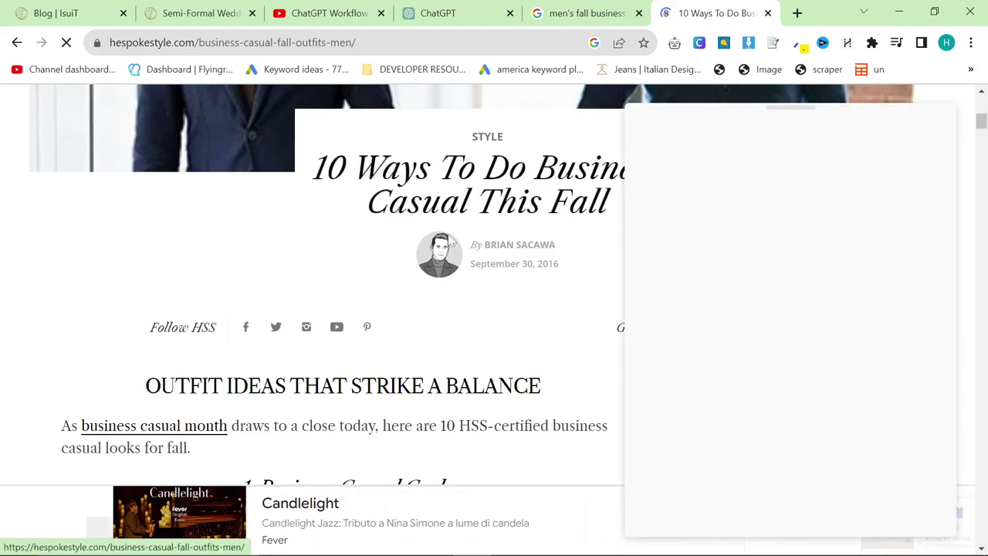
# Open youtube.com/c/incomestreamsurfers in a new tab and view the channel's "My Most Up-to-date ChatGPT SEO" playlist.
pyautogui.click(797, 13)
pyautogui.write('youtube.com/c')
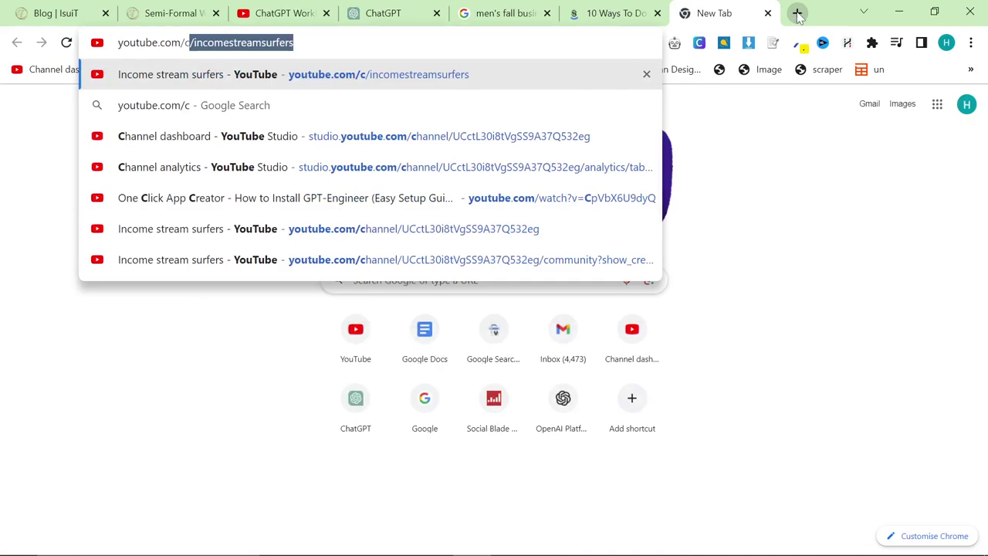
pyautogui.press('Return')
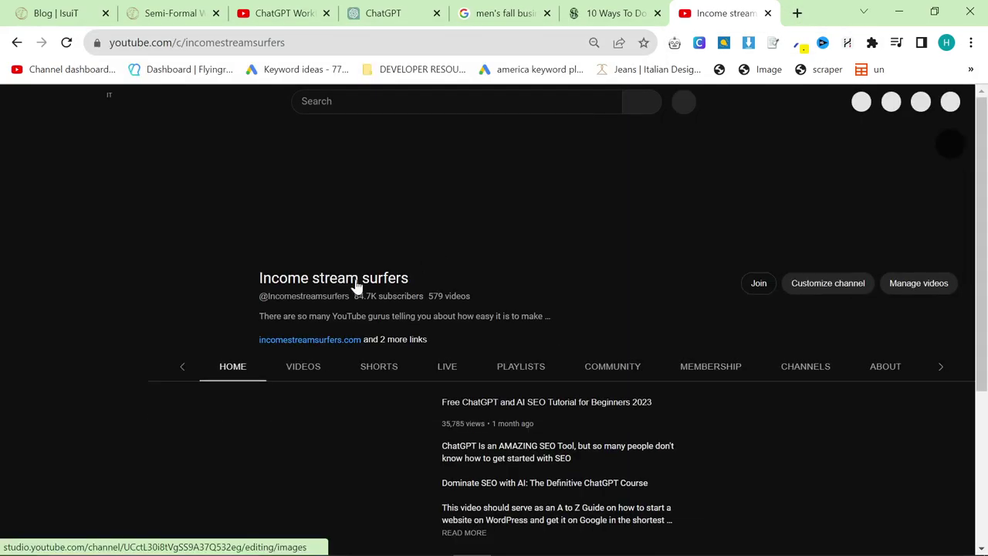
pyautogui.click(497, 371)
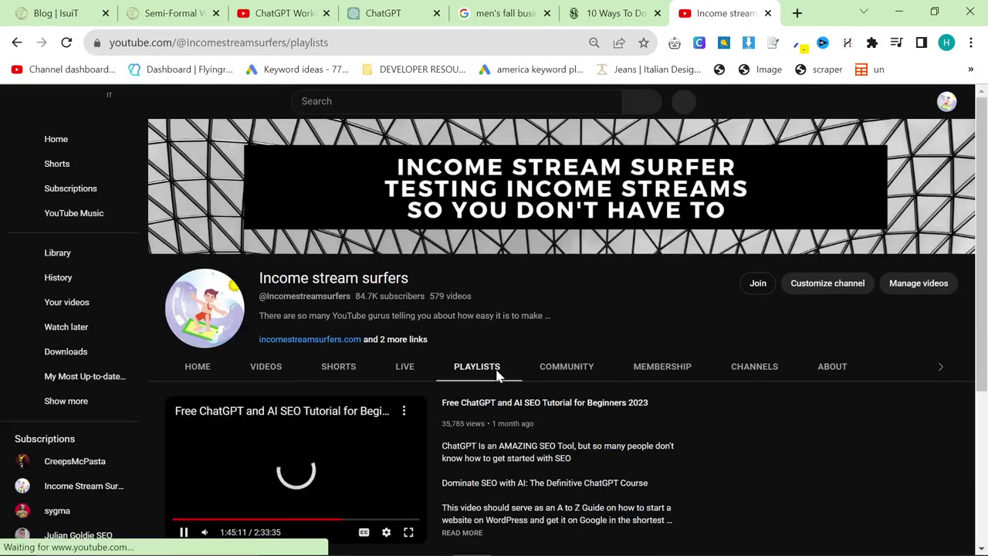
pyautogui.scroll(-2, 375, 411)
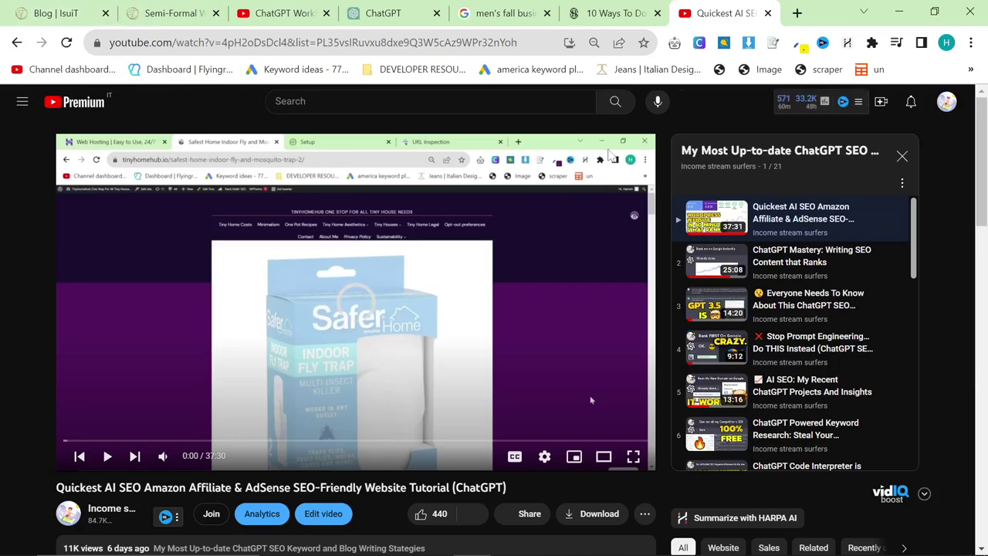
pyautogui.click(610, 9)
pyautogui.click(703, 7)
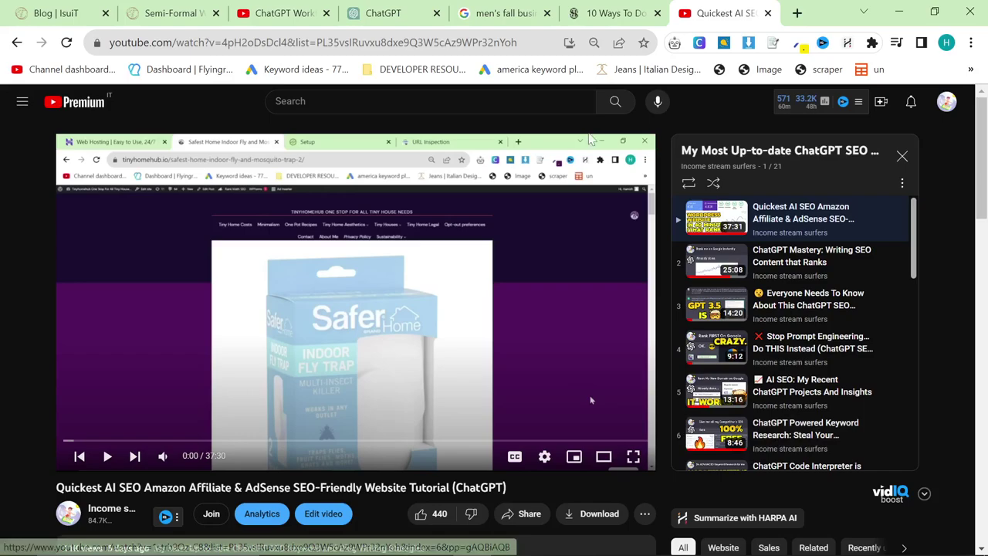
# In the He Spoke Style tab, ask HARPA in Page-aware mode for an on-page SEO breakdown and the same outline from IsuiT's perspective.
pyautogui.moveTo(609, 6)
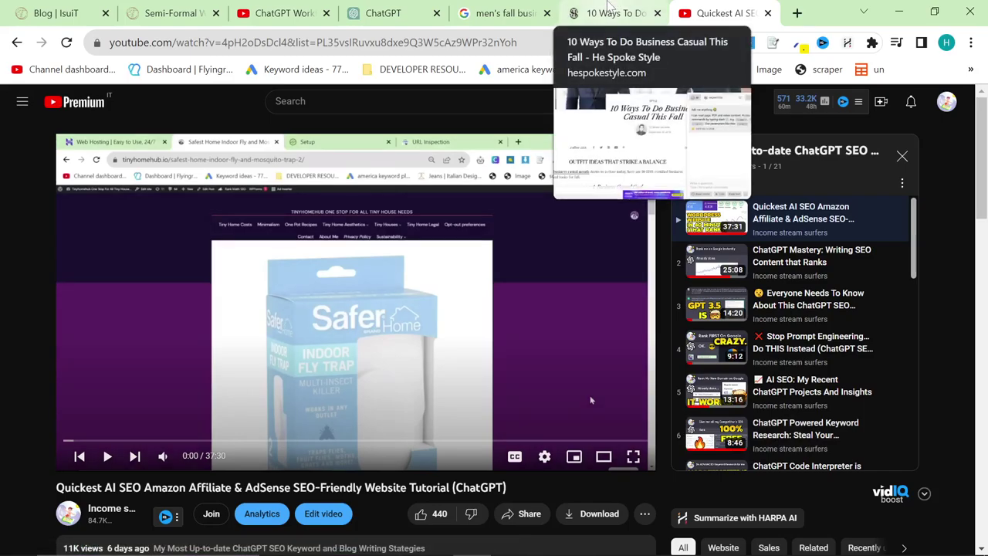
pyautogui.click(608, 6)
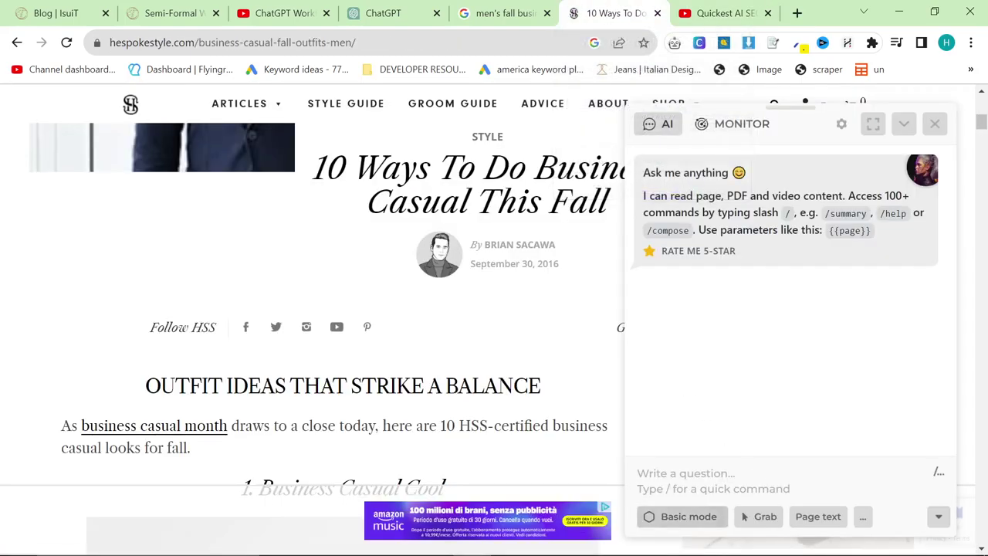
pyautogui.write("Give me a breakdown of this page's on-page SEO, give me the same outline but from the perspective of my business, which is IsuIT,  IsuiT.it. IsuiT is a luxury Italian clothing reseller. We are a multibrand store, and we sell brands such as Kiton,  Cesare Attolini, Santoni, Premiata, and more. Our goal is to bring luxury italian fashion to the entire world.")
pyautogui.click(698, 516)
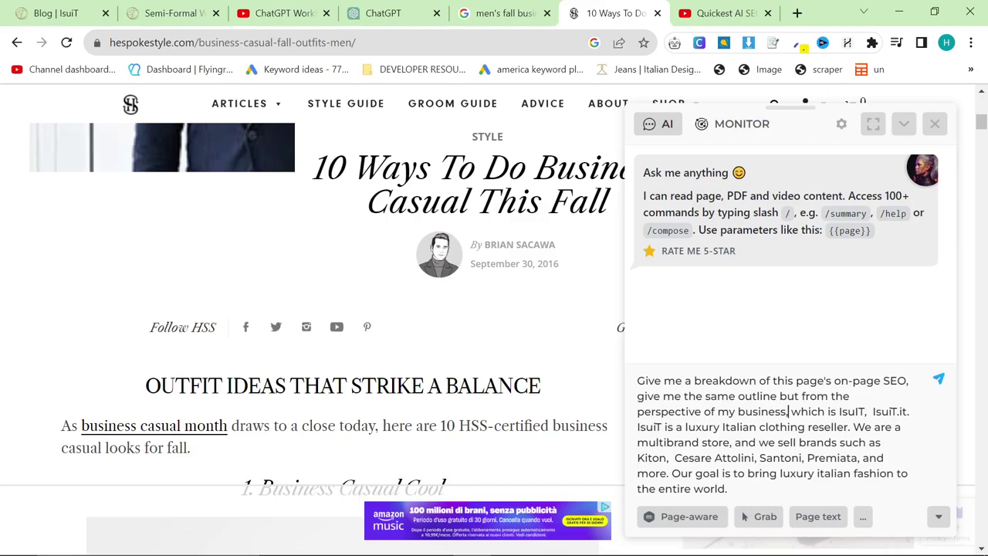
pyautogui.press('Return')
pyautogui.scroll(-5, 555, 351)
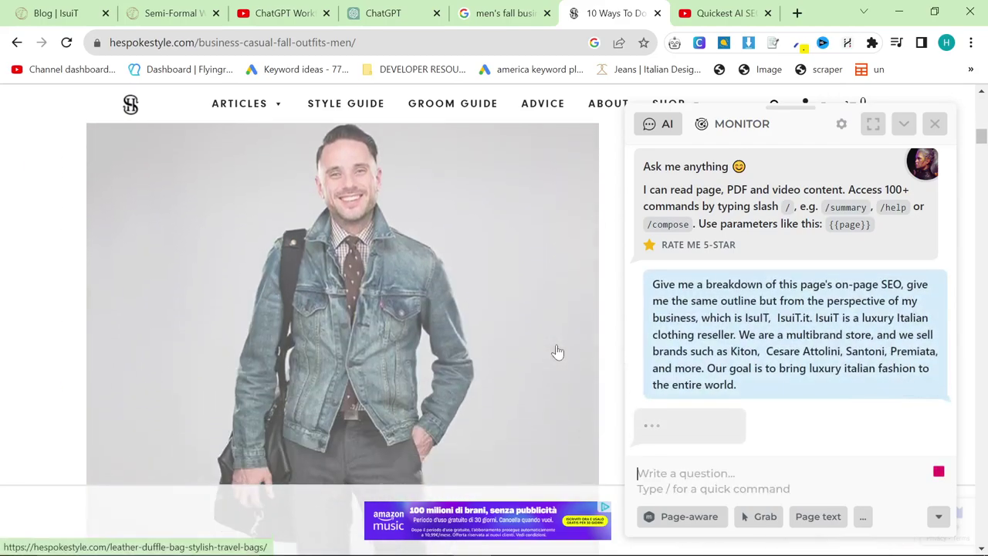
pyautogui.scroll(-1, 557, 352)
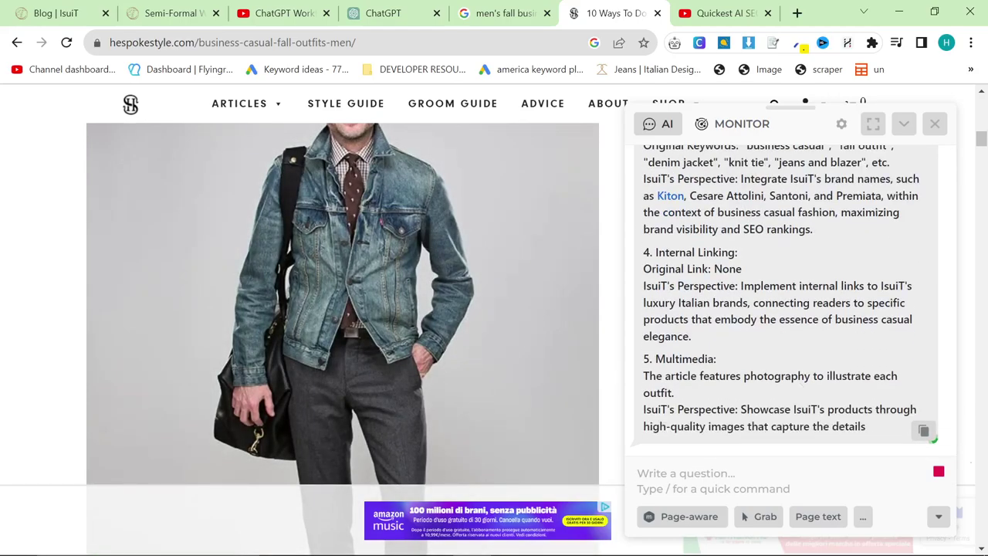
# Run HARPA's "Extract and research SEO keywords" command on the article, supplying the page text as its content.
pyautogui.scroll(-3, 343, 308)
pyautogui.write('/')
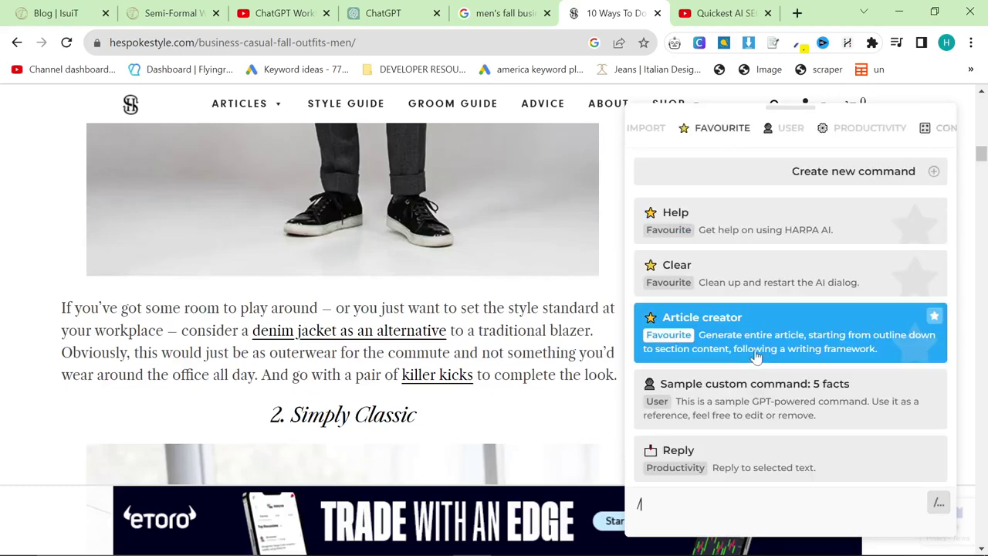
pyautogui.scroll(-12, 731, 369)
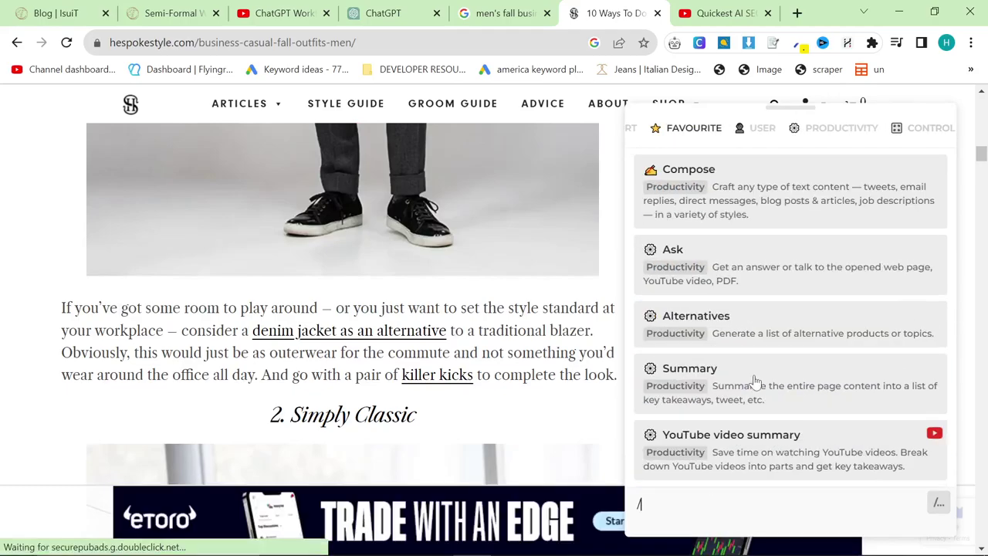
pyautogui.scroll(2, 770, 377)
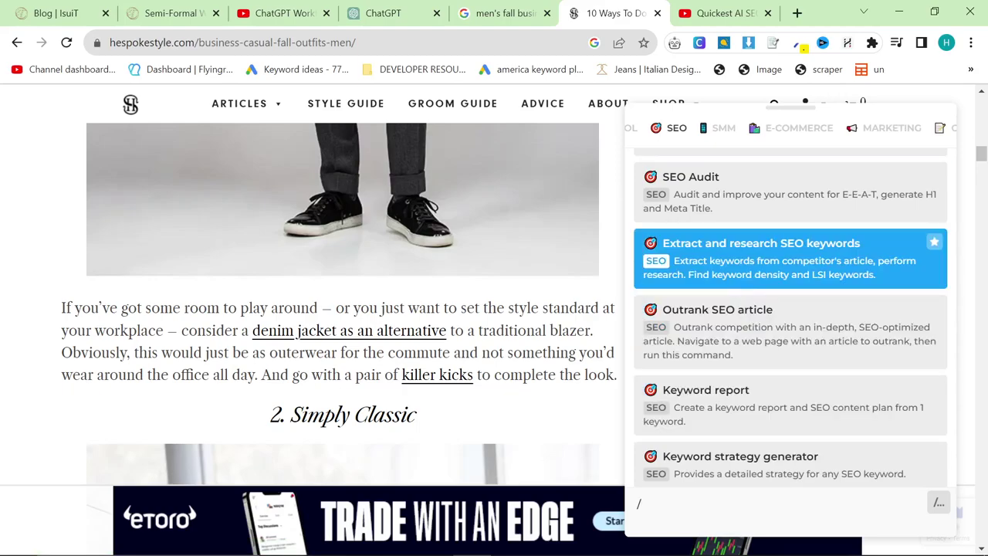
pyautogui.click(752, 270)
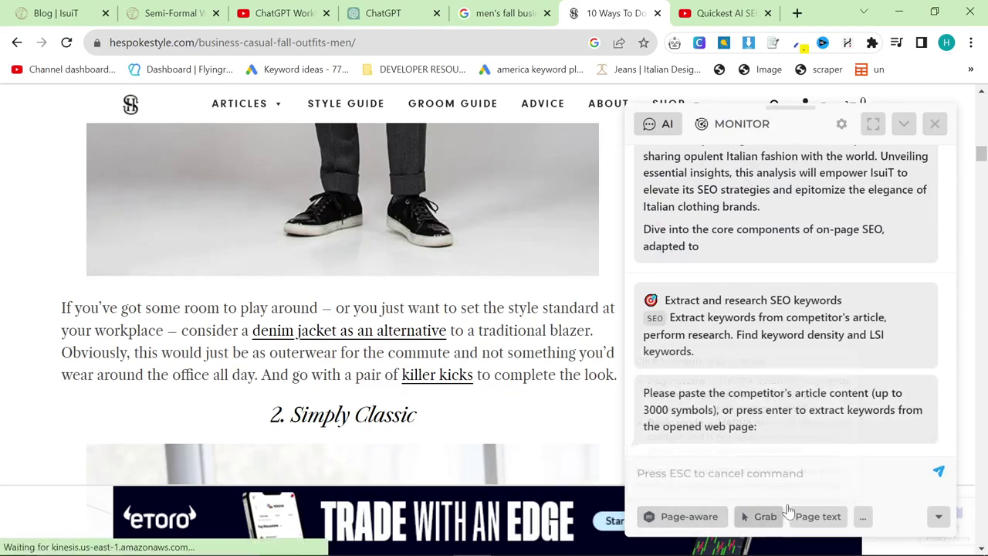
pyautogui.click(816, 516)
pyautogui.press('Return')
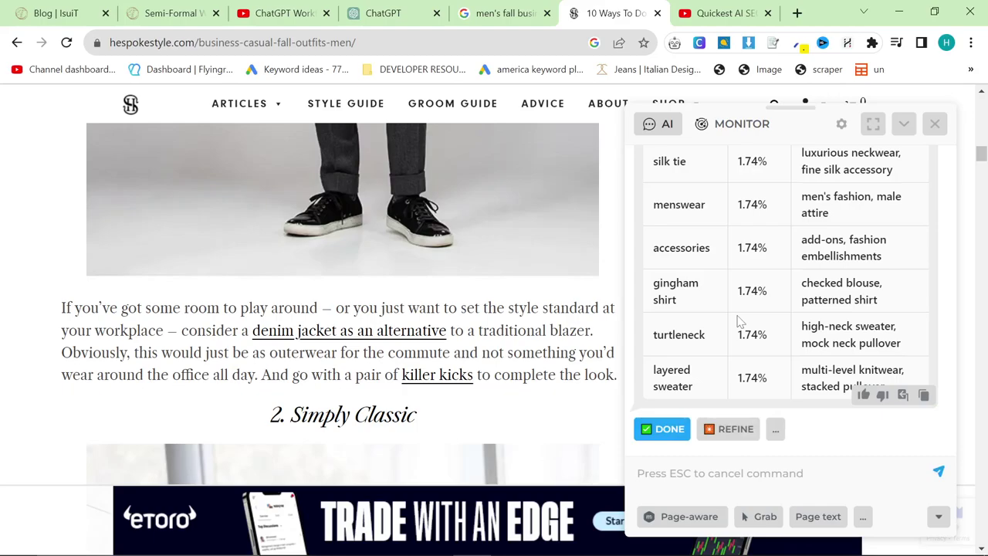
# Review the extracted keyword table and ask HARPA for an outline to follow for the IsuiT website.
pyautogui.scroll(6, 737, 320)
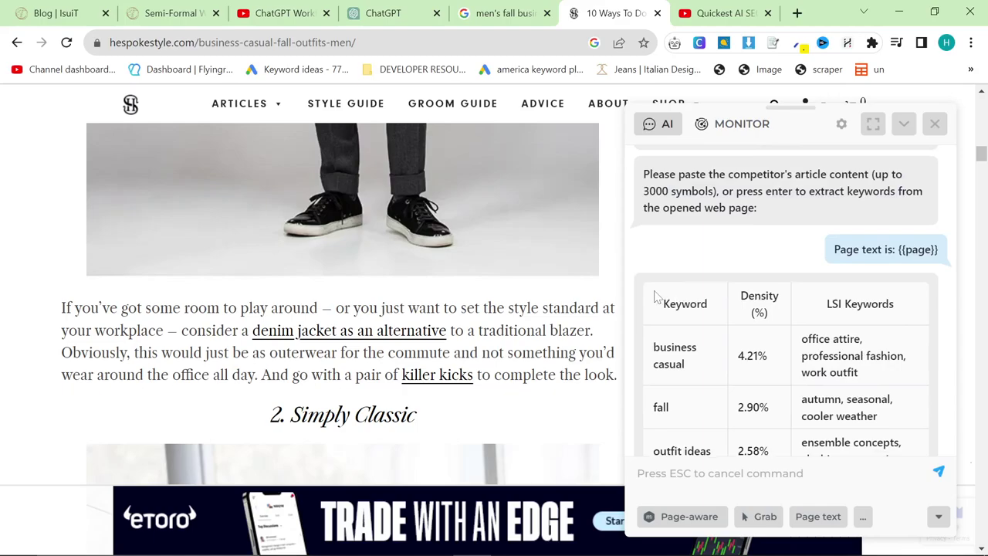
pyautogui.moveTo(655, 302); pyautogui.dragTo(849, 354)
pyautogui.scroll(-4, 722, 385)
pyautogui.scroll(-2, 721, 422)
pyautogui.write('Can you give me a')
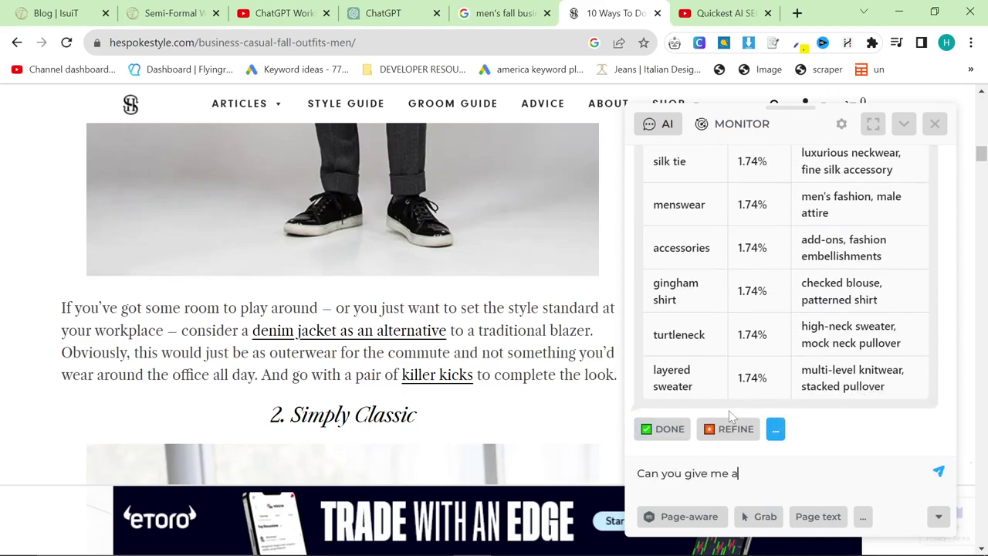
pyautogui.write('n outline to follow for my websi')
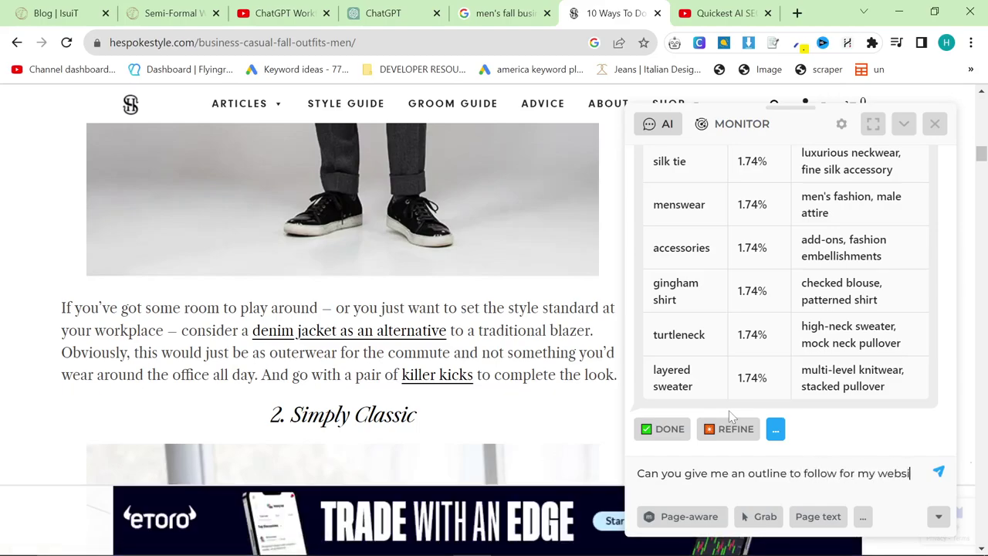
pyautogui.write('te, i')
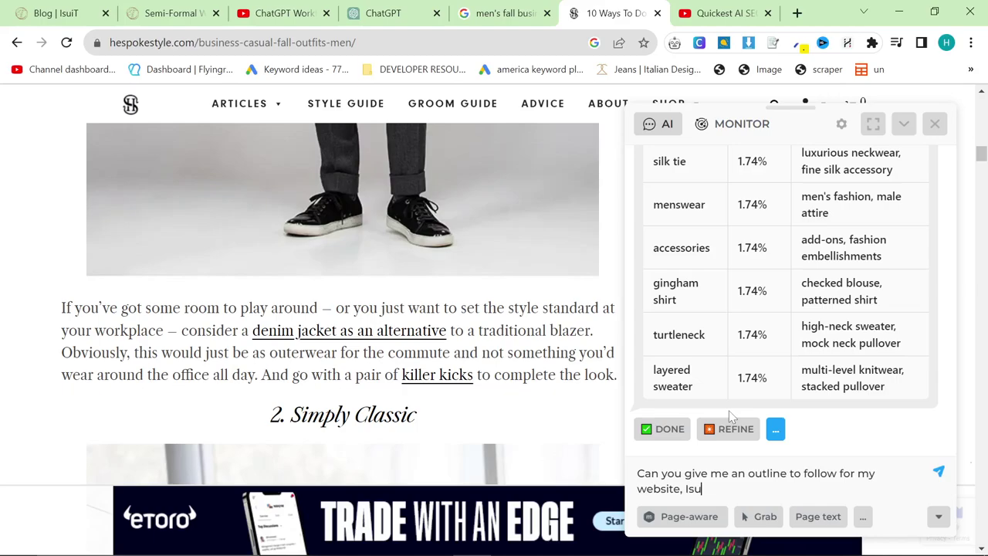
pyautogui.press('Return')
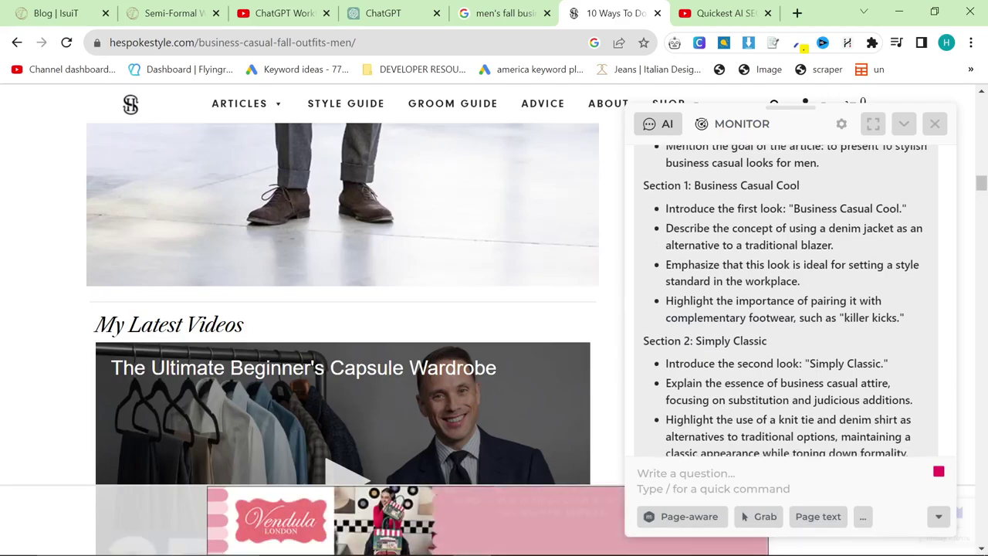
# Read through the generated article outline, copy it starting from its title, and paste it into the message in the ChatGPT tab.
pyautogui.scroll(3, 727, 421)
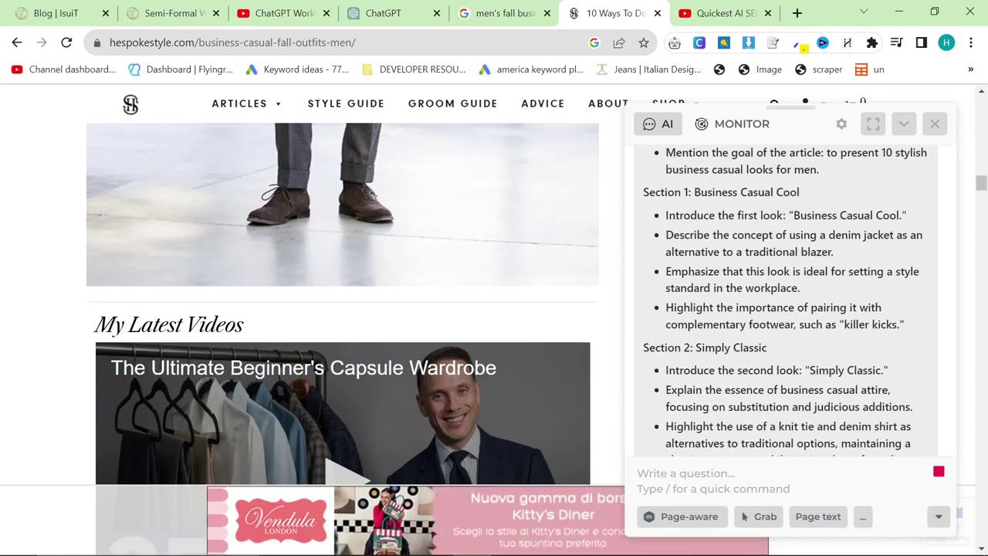
pyautogui.scroll(-2, 787, 309)
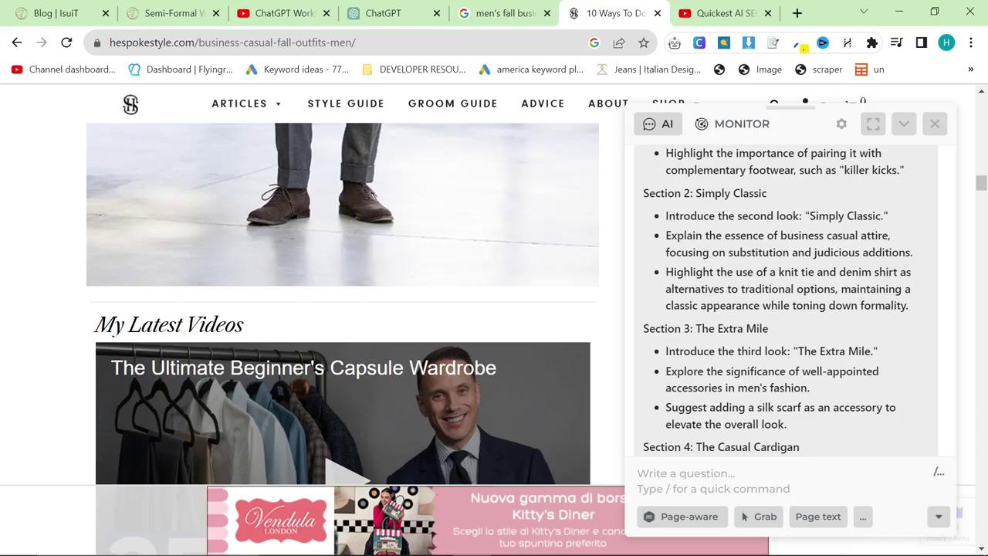
pyautogui.scroll(-10, 792, 383)
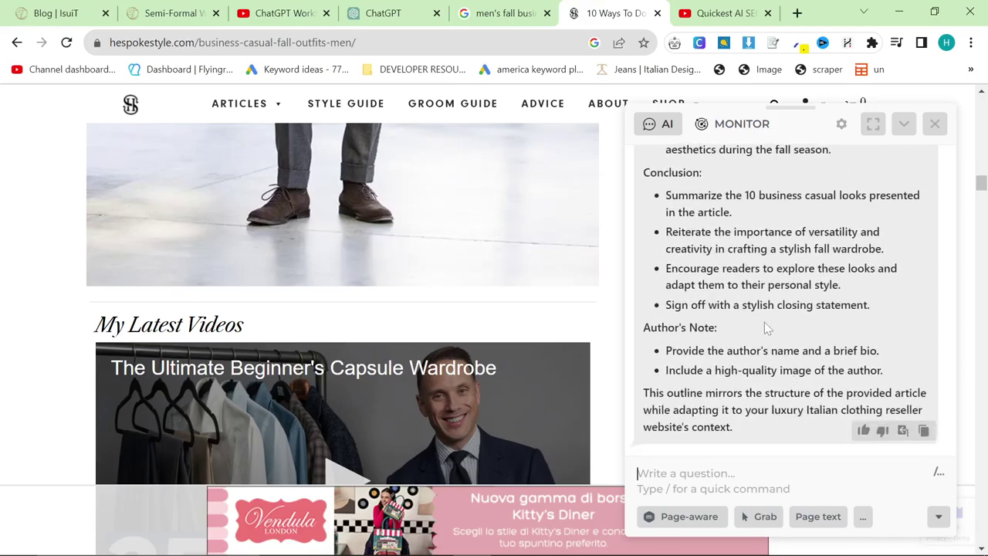
pyautogui.moveTo(766, 328); pyautogui.dragTo(650, 348)
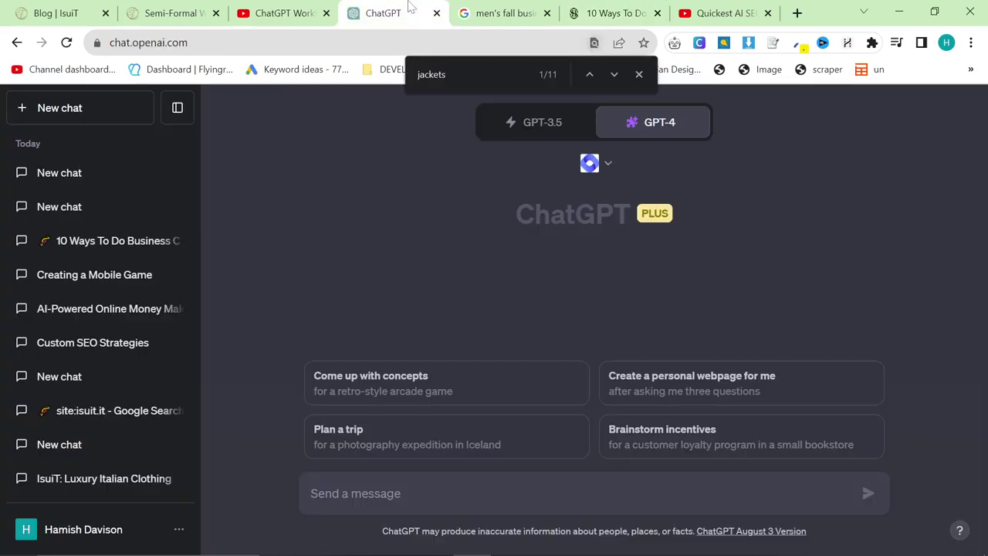
pyautogui.click(382, 13)
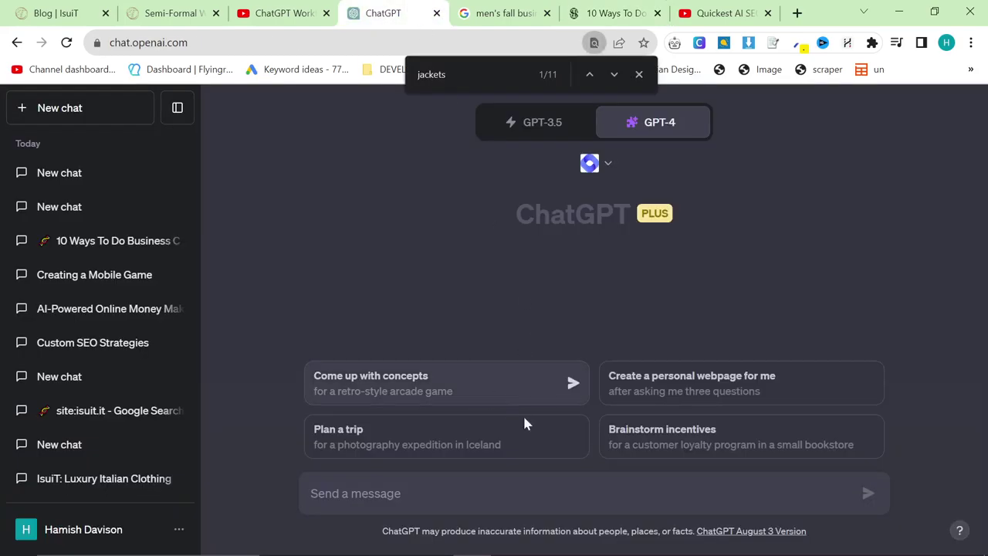
pyautogui.hotkey('ctrl', 'v')
# In the He Spoke Style tab, find the extracted SEO keyword table in the HARPA conversation and copy that reply.
pyautogui.click(594, 9)
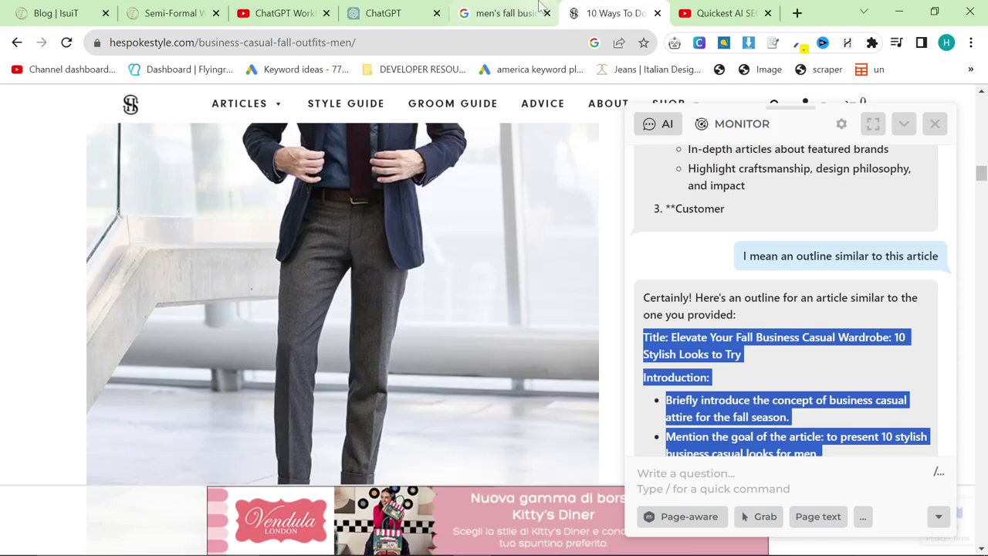
pyautogui.scroll(-15, 808, 380)
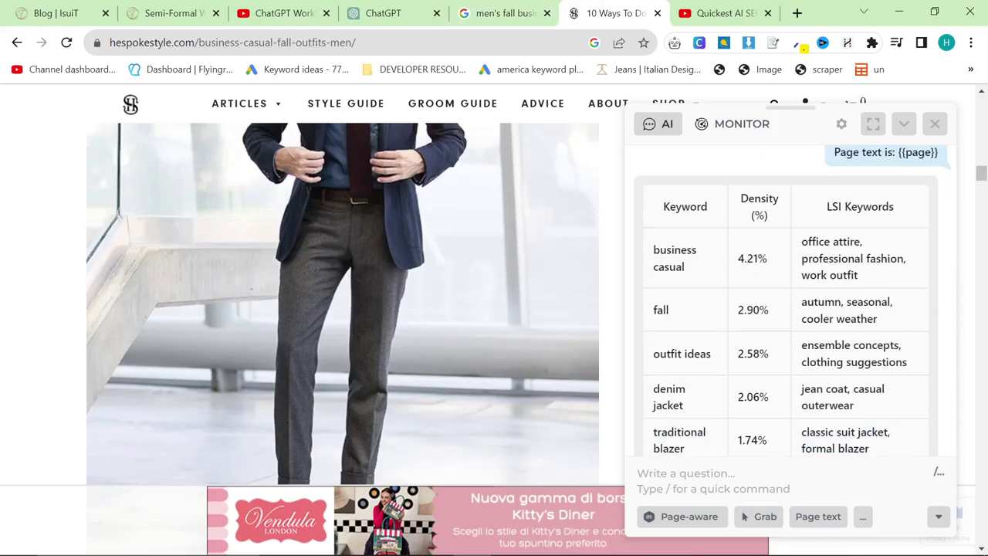
pyautogui.scroll(-2, 716, 276)
pyautogui.scroll(2, 720, 209)
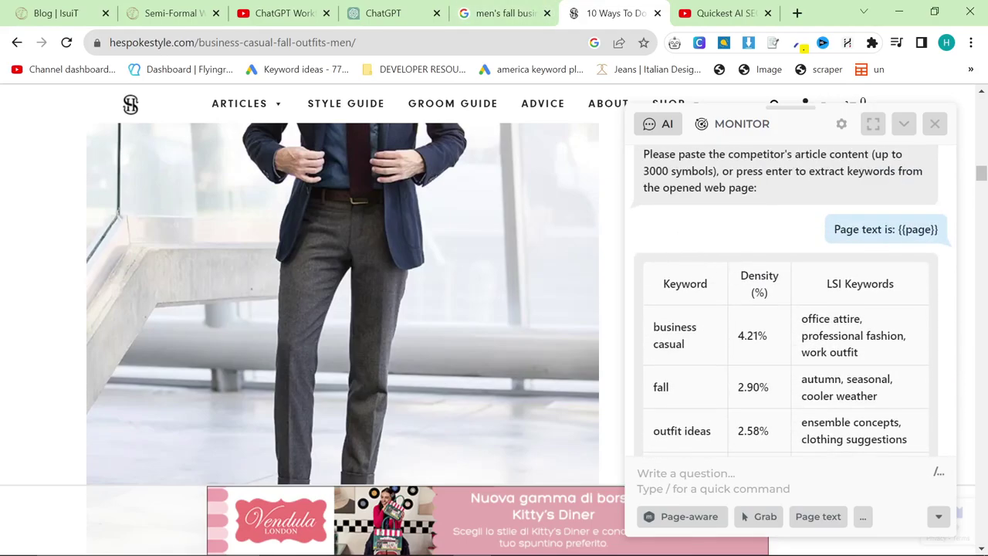
pyautogui.scroll(-5, 767, 324)
pyautogui.scroll(-3, 768, 325)
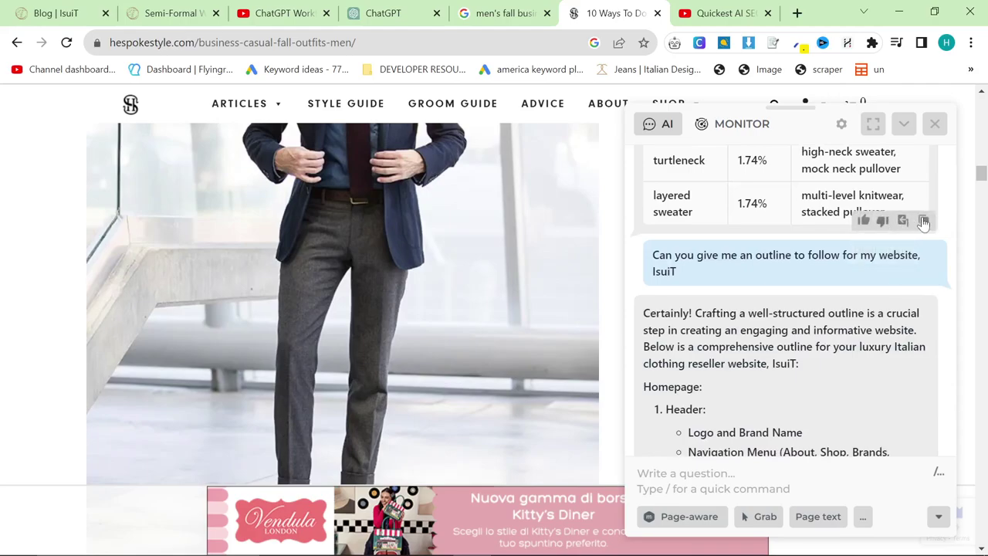
pyautogui.click(923, 222)
# In the ChatGPT tab, add the copied keyword table below the end of the article outline and send the message.
pyautogui.click(406, 9)
pyautogui.hotkey('ctrl', 'a')
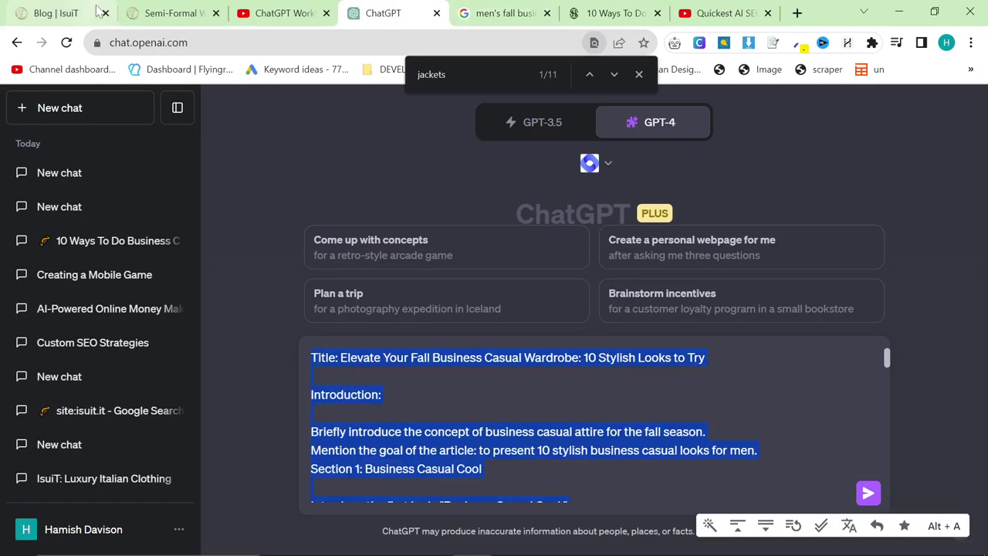
pyautogui.press('Left')
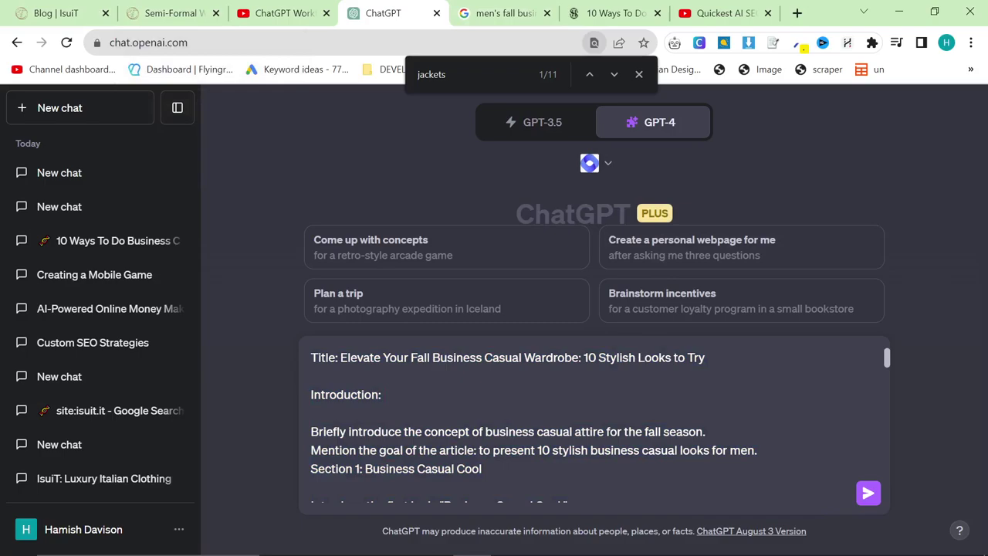
pyautogui.press('pagedown')
pyautogui.press('pagedown')
pyautogui.press('pagedown')
pyautogui.press('pagedown')
pyautogui.press('Return')
pyautogui.press('Return')
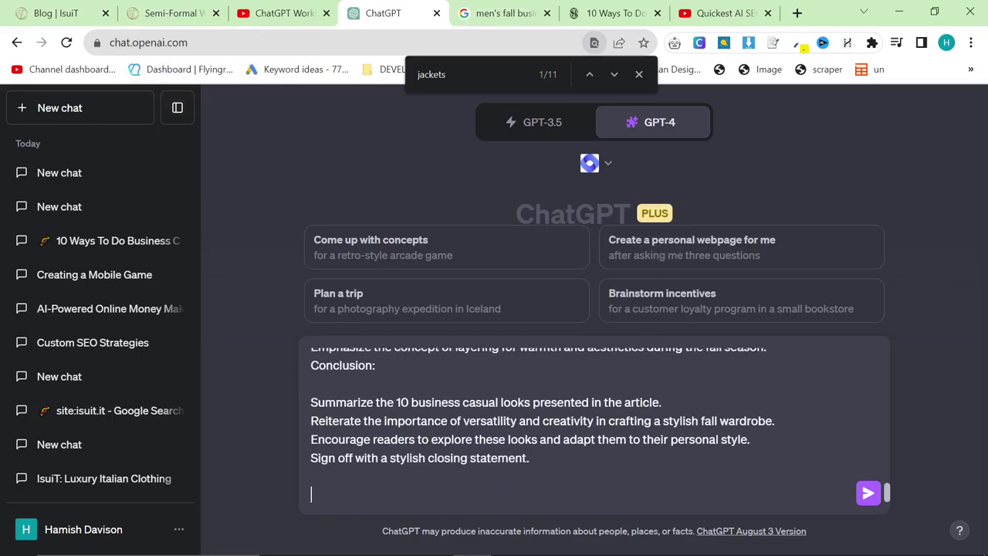
pyautogui.hotkey('ctrl', 'v')
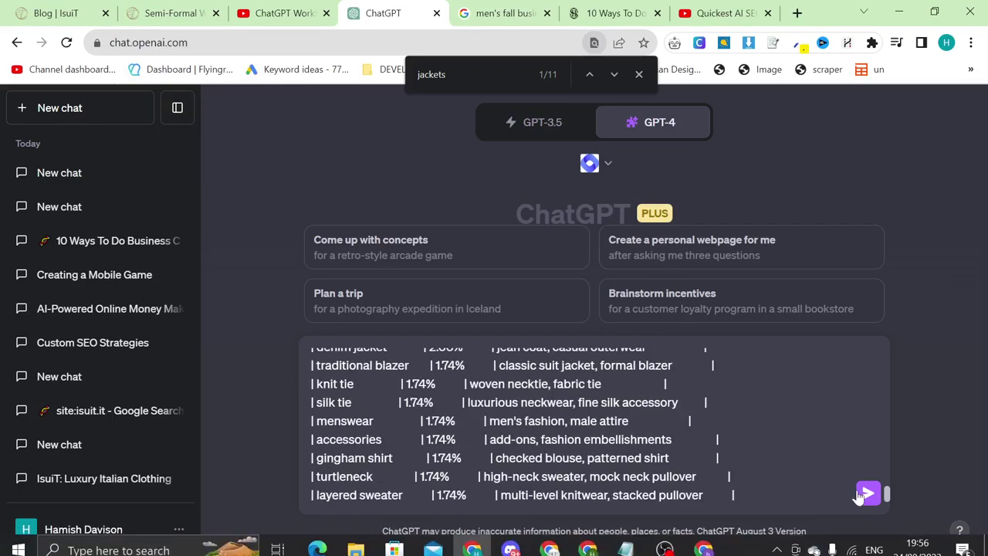
pyautogui.click(867, 493)
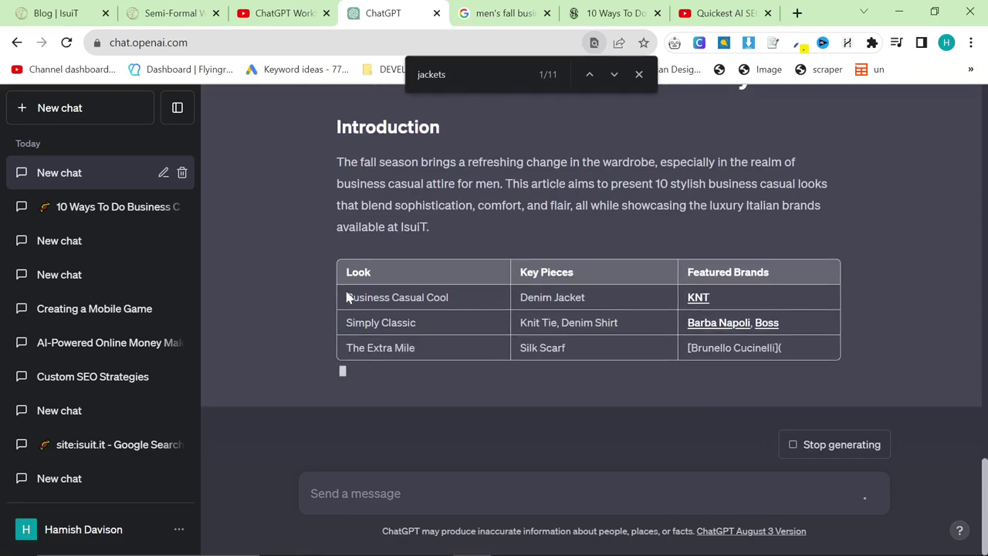
# In the IsuiT semi-formal wedding attire article, examine the summary table and the introduction below it.
pyautogui.click(220, 8)
pyautogui.scroll(-10, 224, 263)
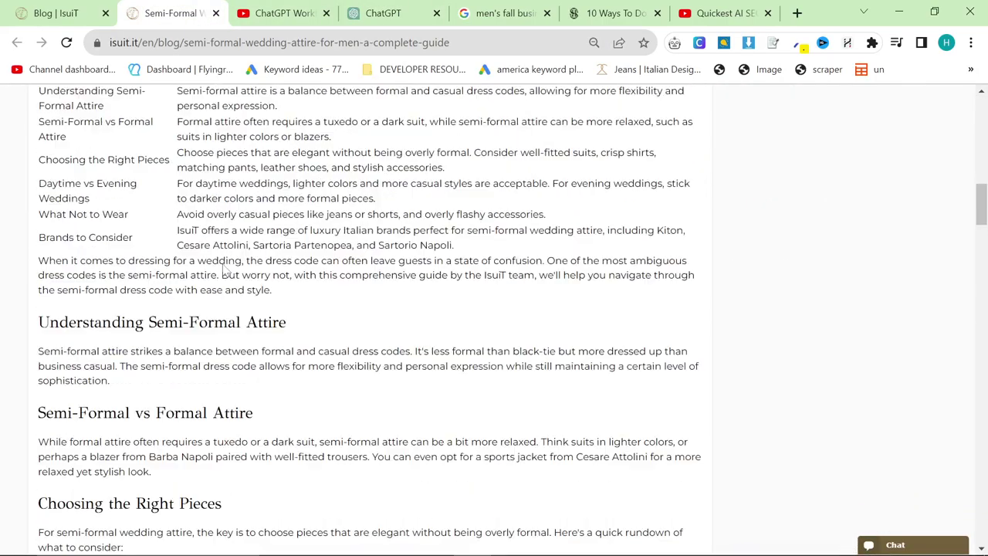
pyautogui.scroll(1, 224, 270)
pyautogui.moveTo(39, 129); pyautogui.dragTo(647, 376)
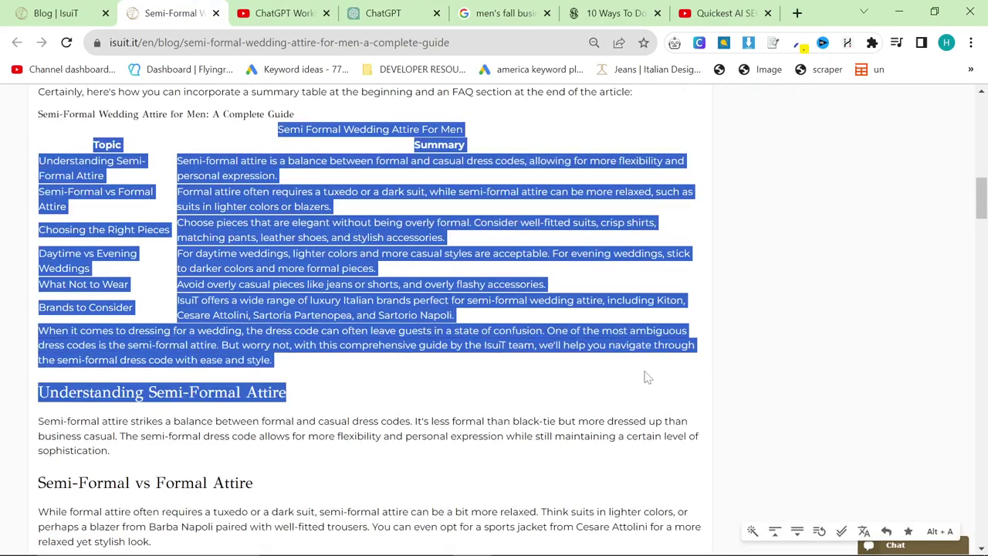
pyautogui.click(646, 376)
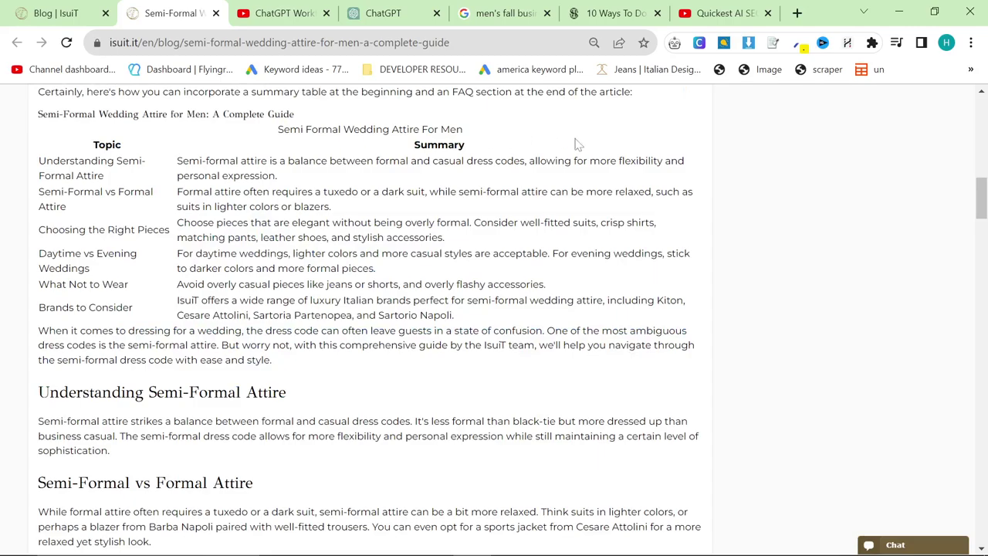
pyautogui.scroll(1, 578, 145)
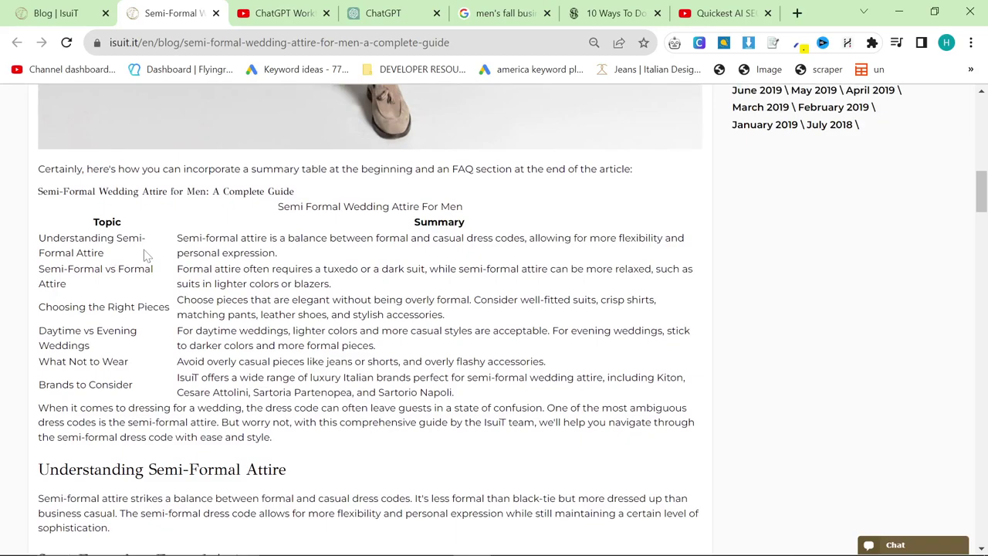
pyautogui.moveTo(38, 232); pyautogui.dragTo(495, 449)
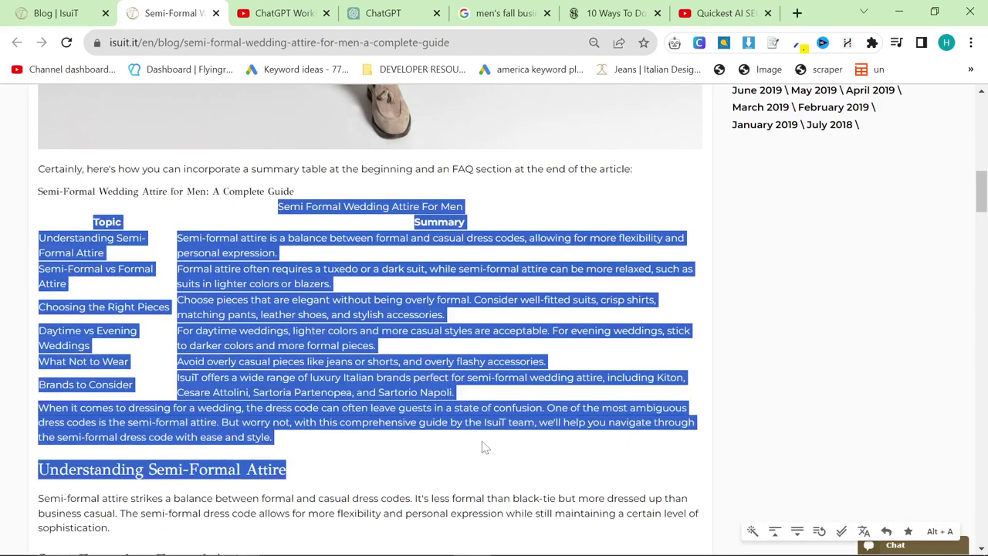
pyautogui.moveTo(337, 446); pyautogui.dragTo(32, 230)
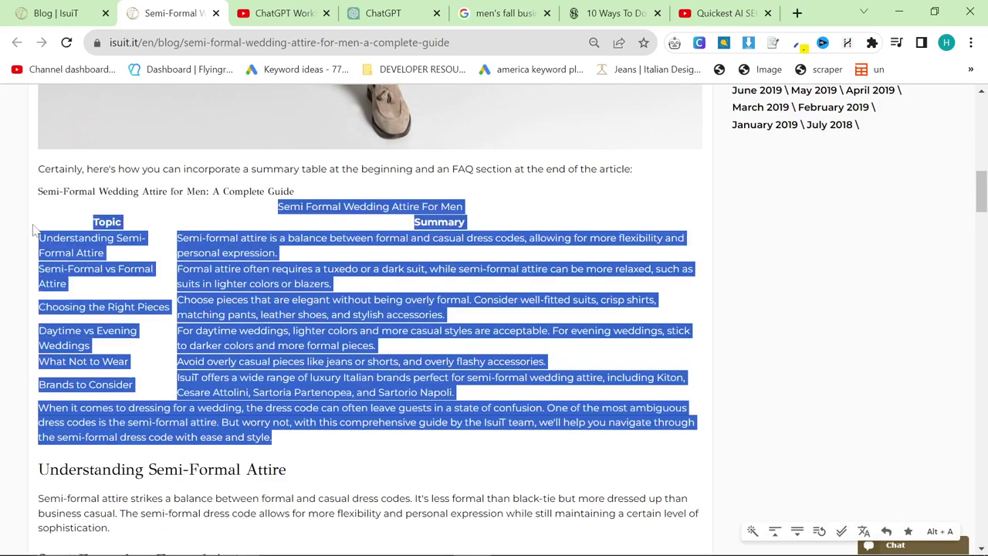
# Copy the summary table's title, "Semi Formal Wedding Attire For Men", and search Google for it in a new tab.
pyautogui.click(306, 223)
pyautogui.moveTo(309, 208); pyautogui.dragTo(332, 207)
pyautogui.click(496, 203)
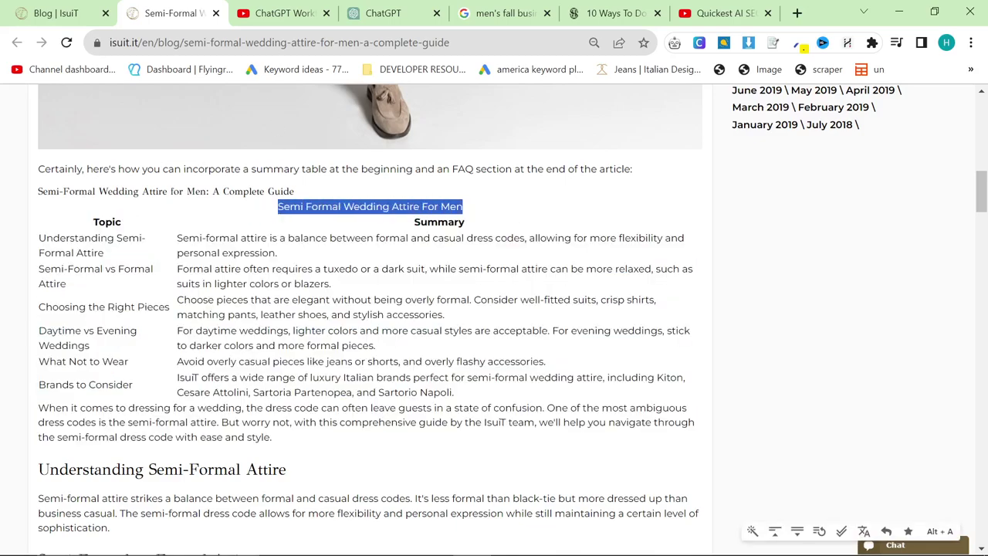
pyautogui.click(798, 13)
pyautogui.hotkey('ctrl', 'v')
pyautogui.press('Return')
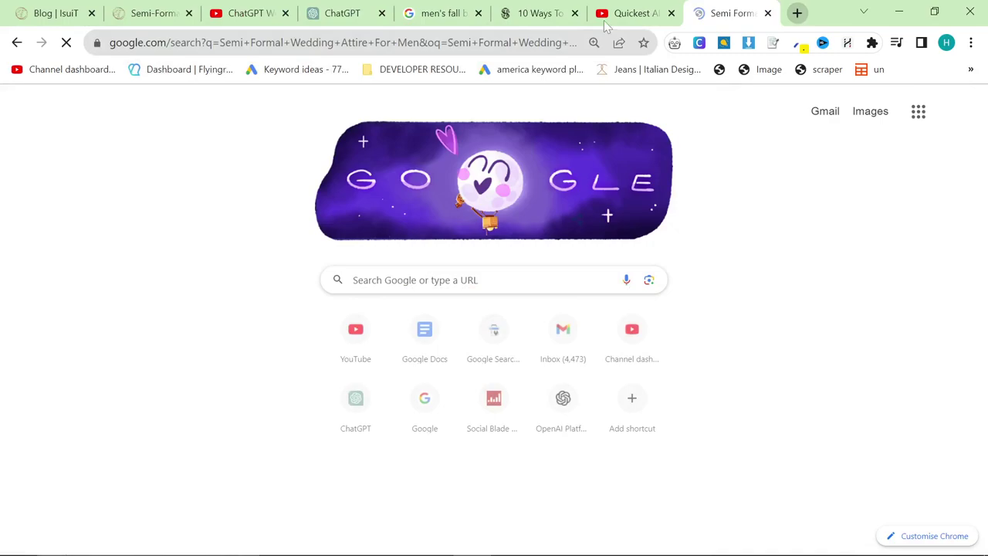
# Find "isuit" on the search results page and compare its listing with the competing results above and below.
pyautogui.scroll(-7, 392, 351)
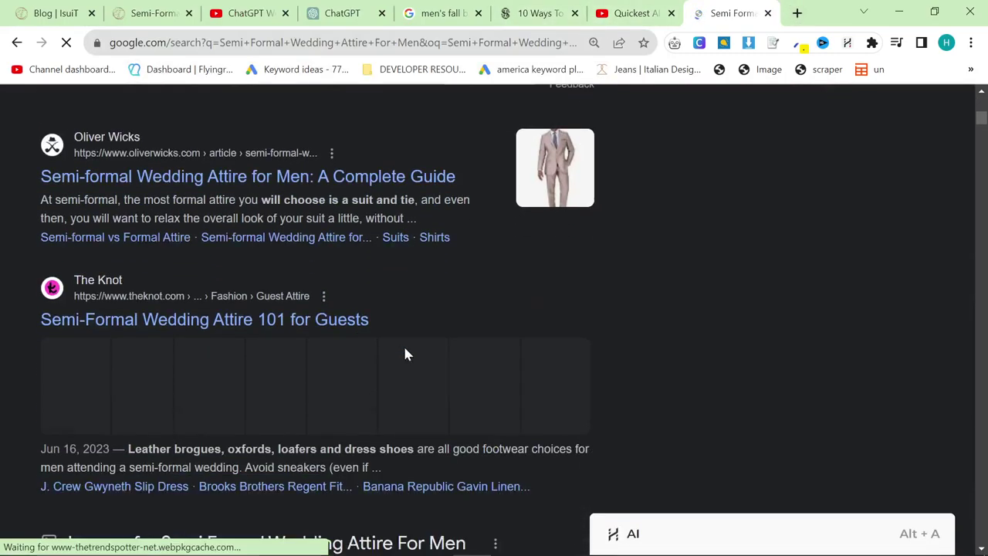
pyautogui.hotkey('ctrl', 'f')
pyautogui.write('isuit')
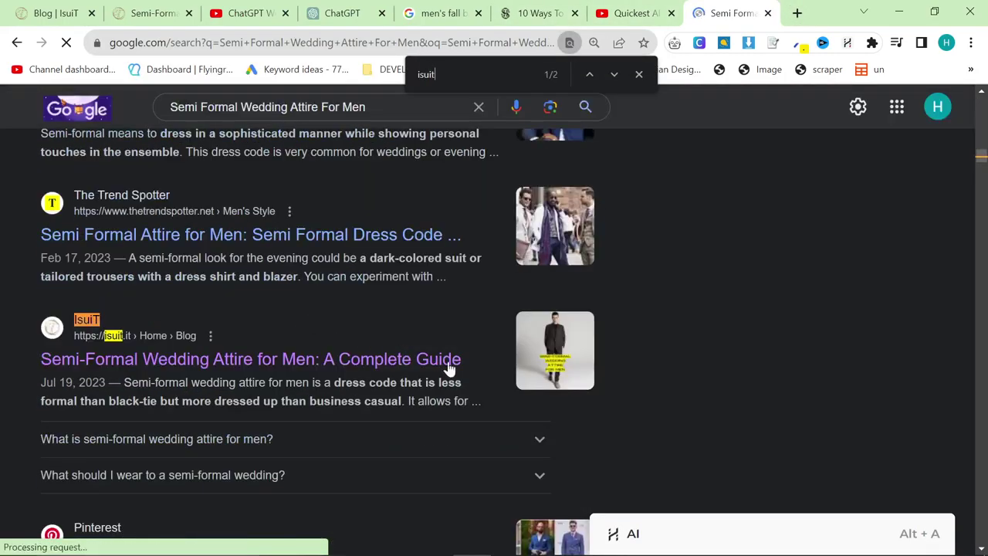
pyautogui.scroll(15, 472, 372)
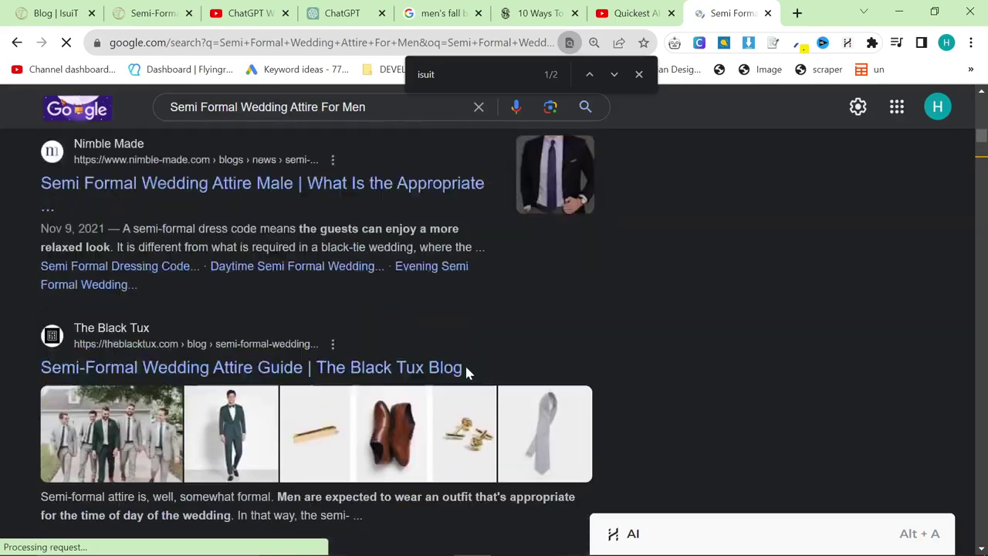
pyautogui.scroll(-18, 463, 363)
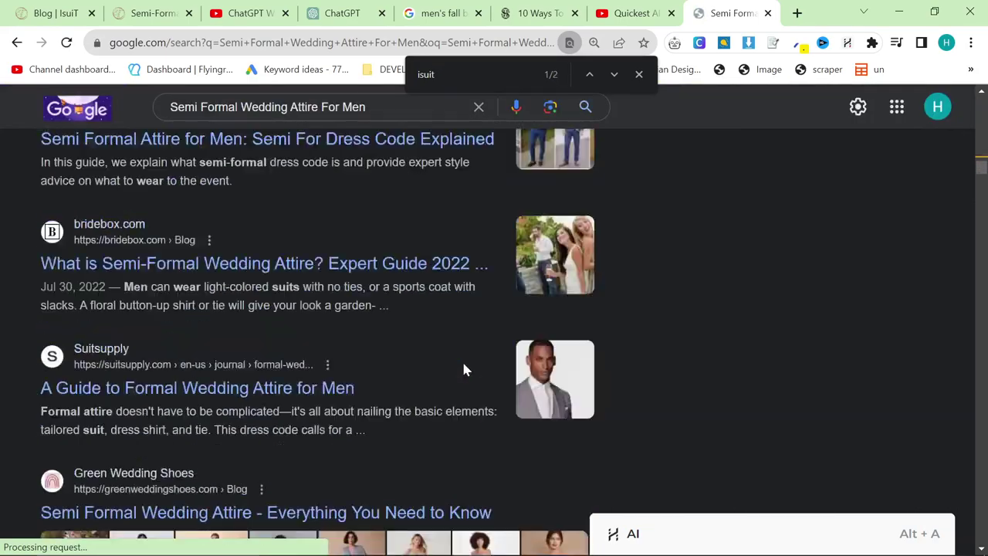
pyautogui.scroll(4, 462, 358)
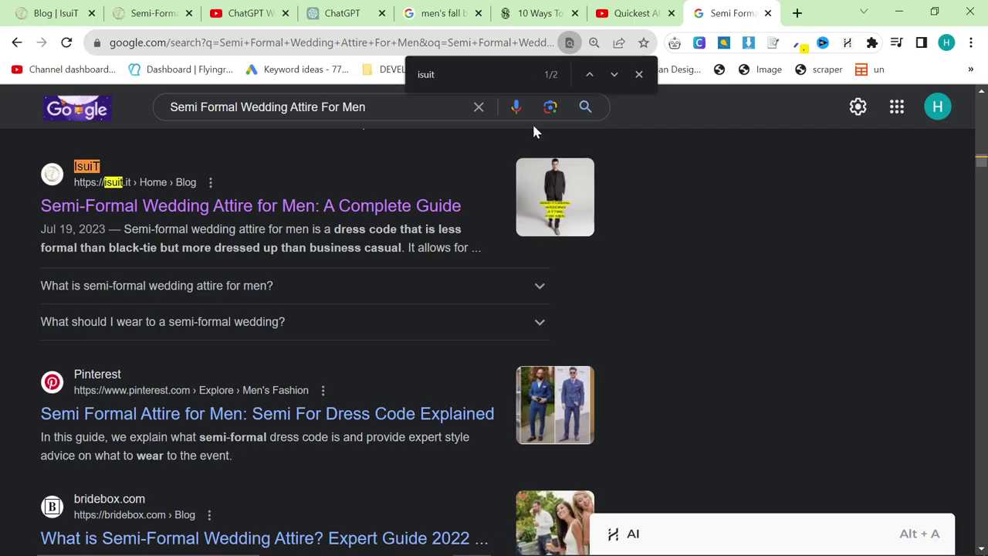
# Review the generated article in the ChatGPT tab against the He Spoke Style article, from its introduction and looks table through its numbered sections.
pyautogui.click(375, 7)
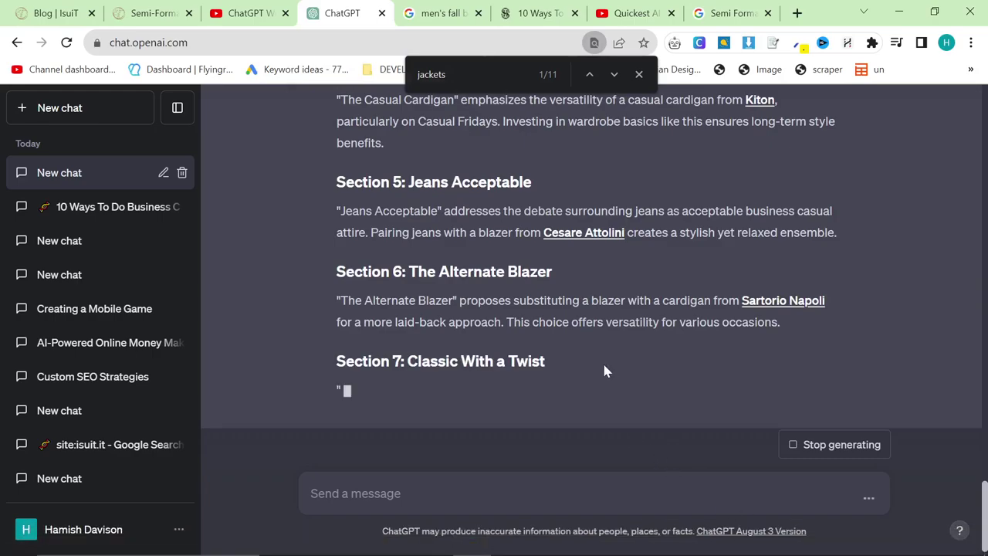
pyautogui.scroll(10, 602, 361)
pyautogui.scroll(5, 597, 364)
pyautogui.scroll(-2, 597, 364)
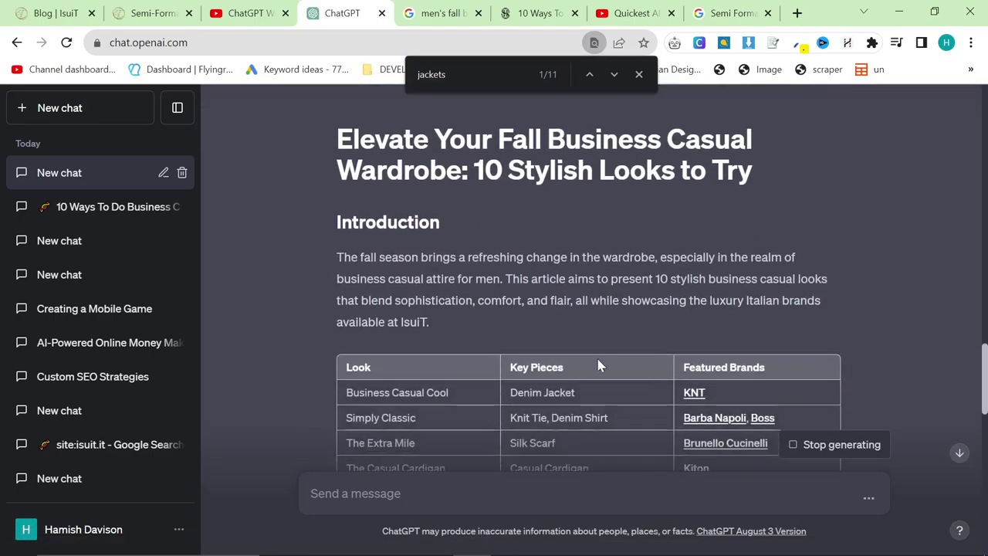
pyautogui.click(540, 13)
pyautogui.scroll(-5, 412, 399)
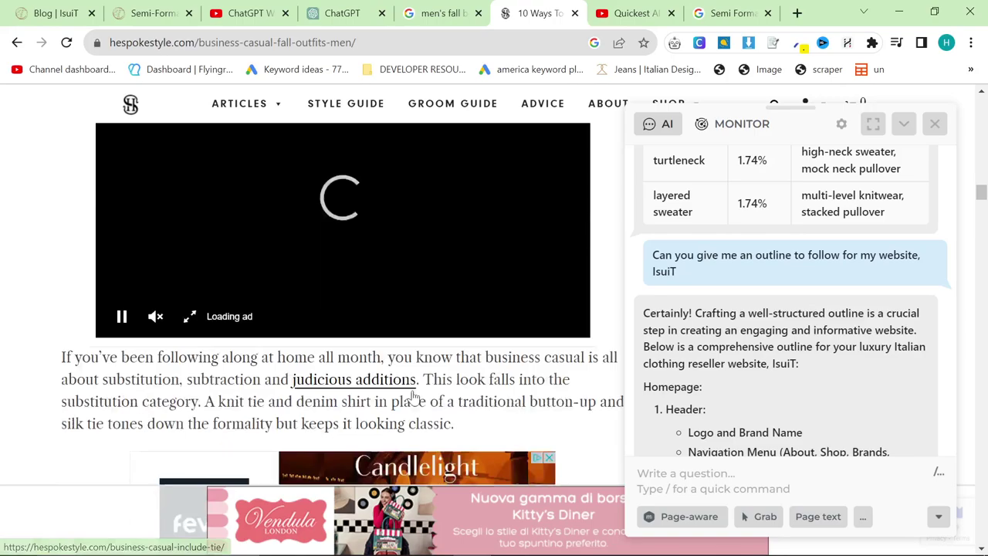
pyautogui.scroll(-15, 411, 382)
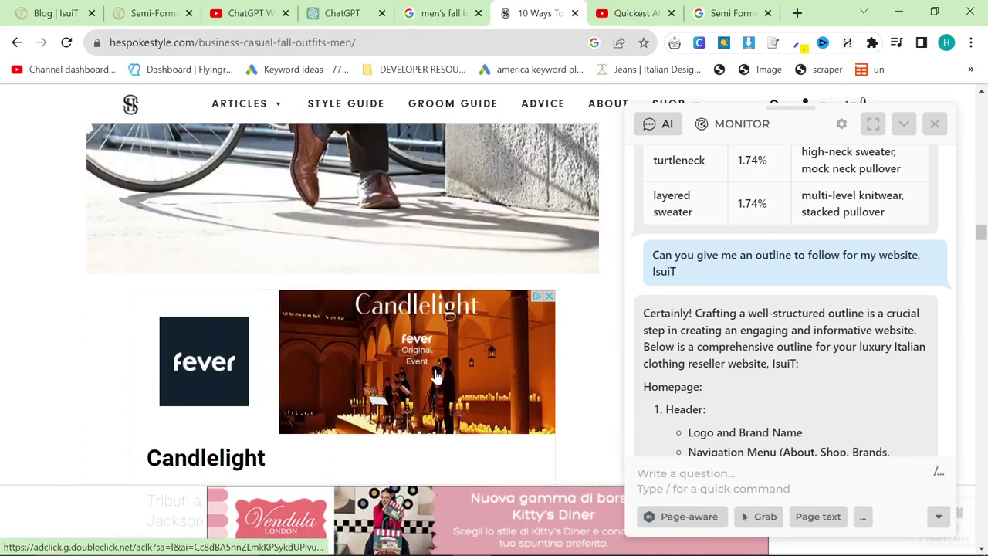
pyautogui.scroll(-3, 437, 376)
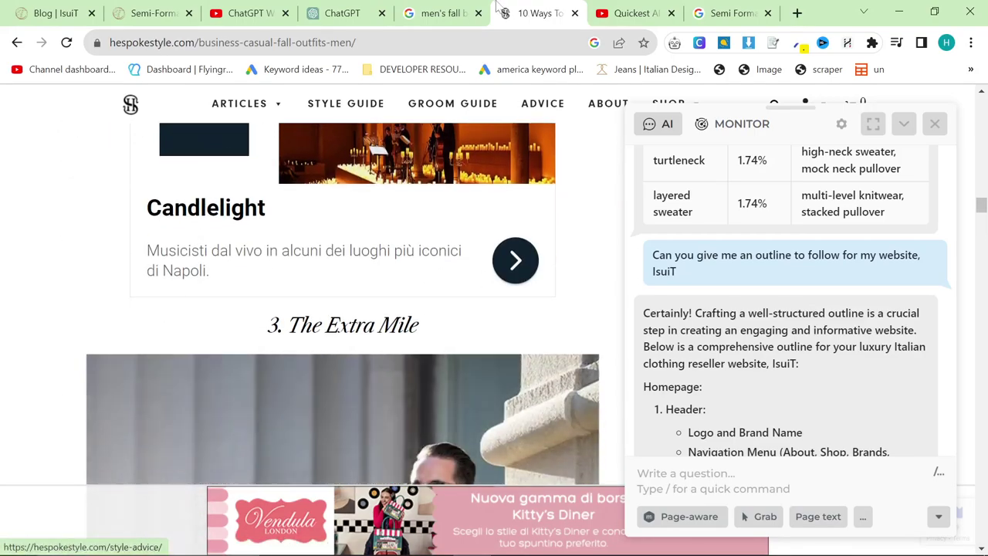
pyautogui.click(440, 14)
pyautogui.click(352, 9)
pyautogui.scroll(-8, 506, 340)
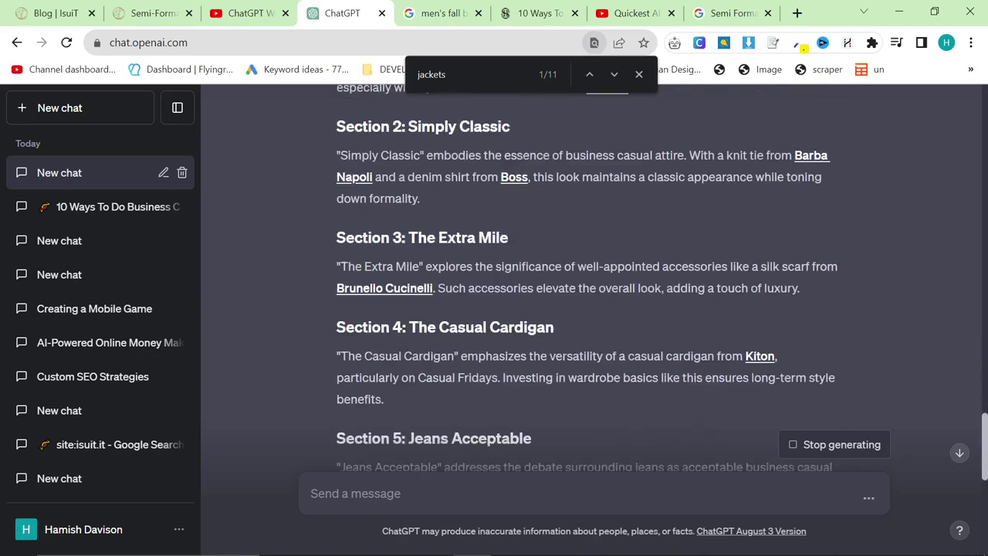
pyautogui.scroll(-6, 505, 331)
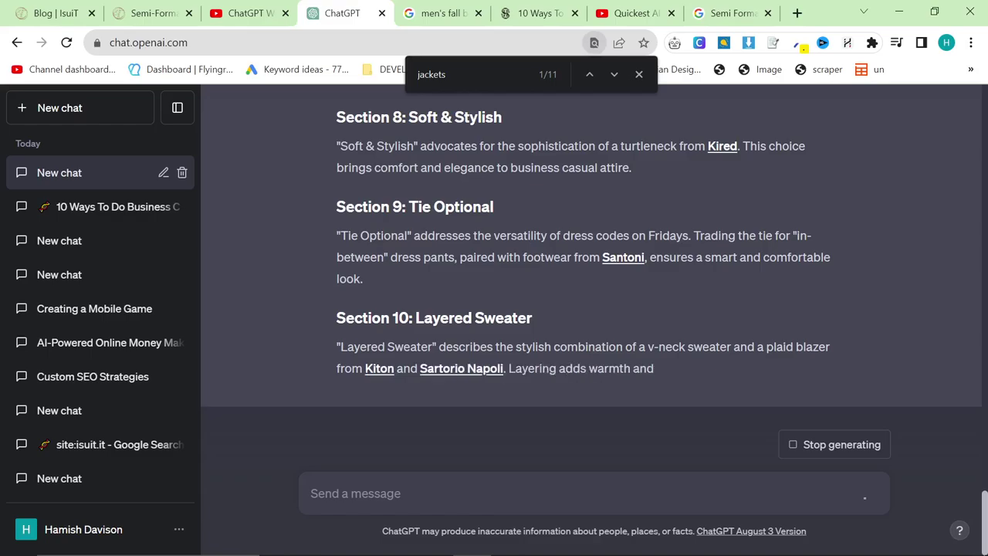
# Return to the IsuiT semi-formal wedding article and review its body sections, embedded product listings, Final Thoughts and FAQs.
pyautogui.click(154, 13)
pyautogui.scroll(-9, 370, 309)
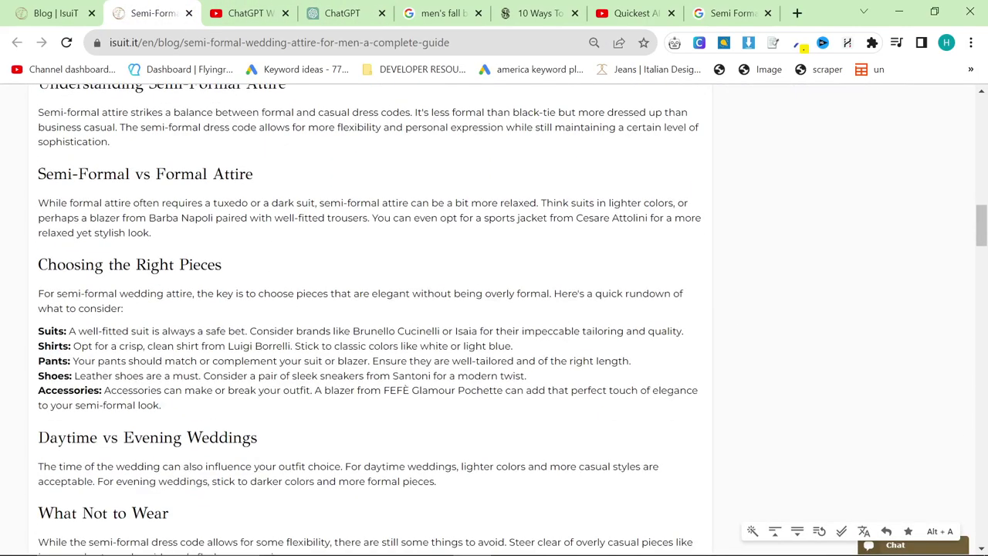
pyautogui.scroll(-15, 352, 413)
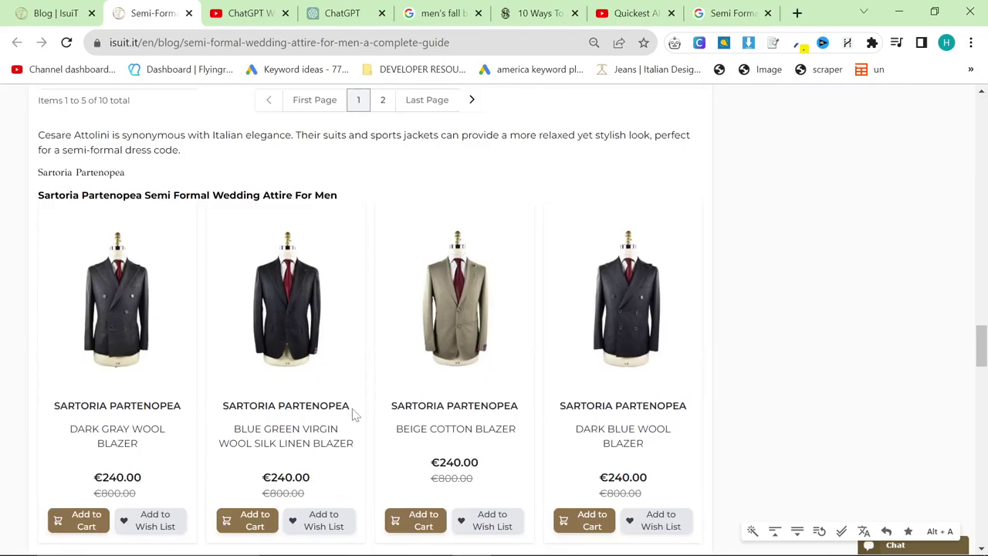
pyautogui.scroll(-18, 353, 415)
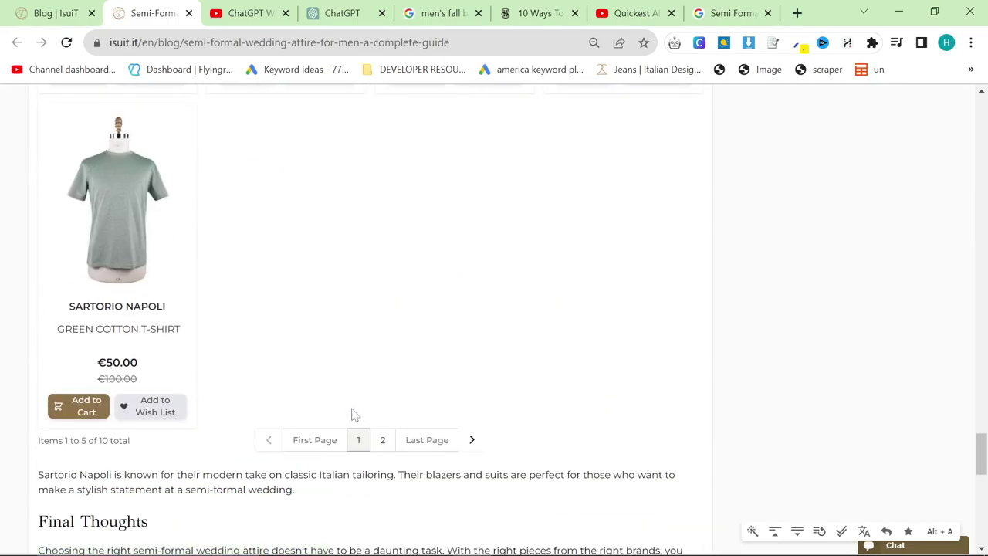
pyautogui.scroll(-3, 353, 416)
pyautogui.scroll(1, 9, 272)
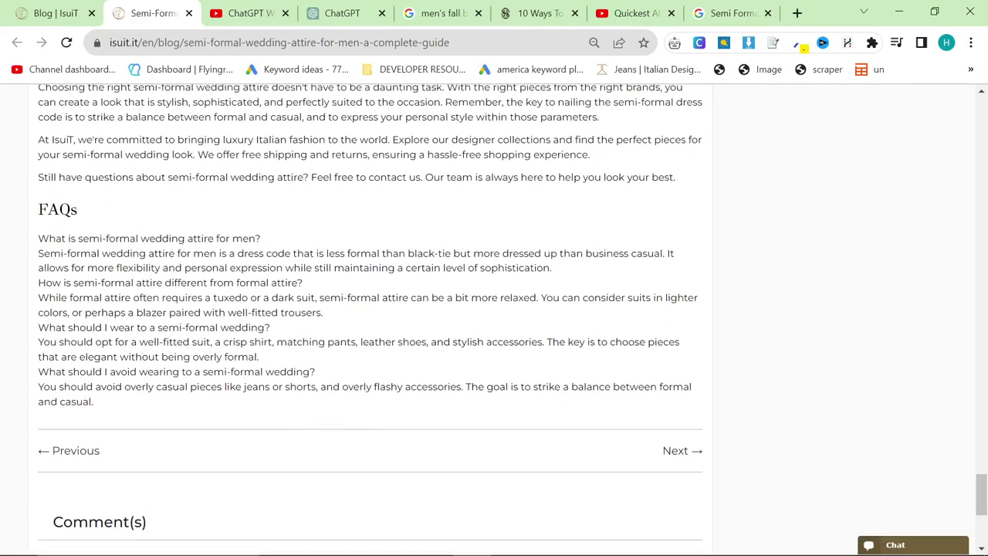
pyautogui.moveTo(35, 207); pyautogui.dragTo(8, 207)
pyautogui.click(261, 415)
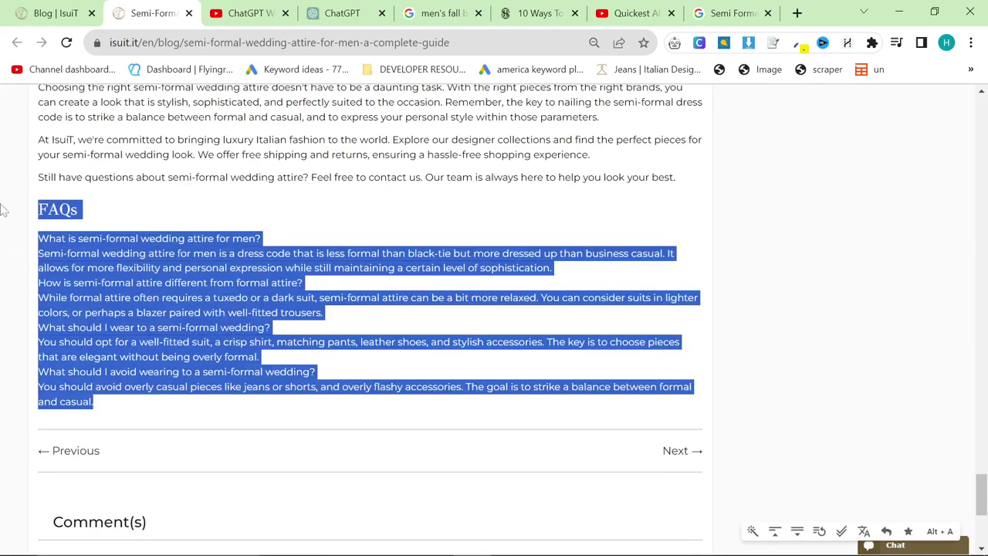
pyautogui.scroll(3, 95, 294)
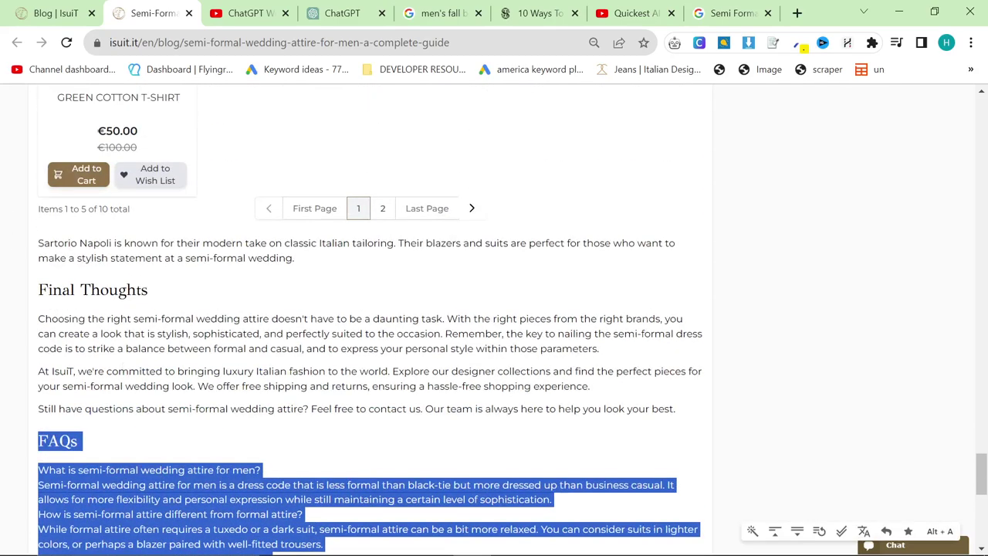
# In the "Semi Formal Wedding Attire For Men" search results, expand and collapse the IsuiT listing's first FAQ and compare the listings below.
pyautogui.click(438, 11)
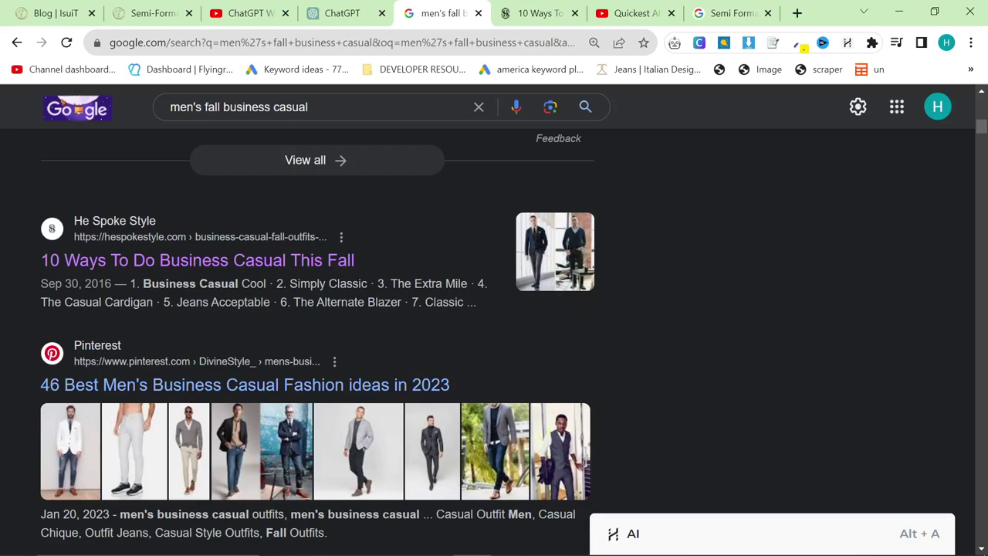
pyautogui.hotkey('ctrl', '9')
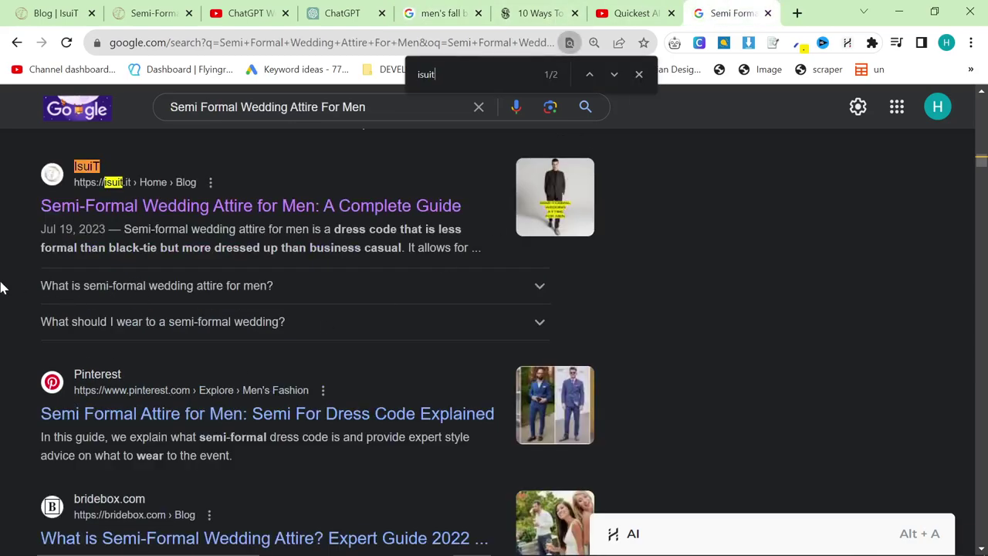
pyautogui.moveTo(0, 287); pyautogui.dragTo(494, 463)
pyautogui.click(533, 287)
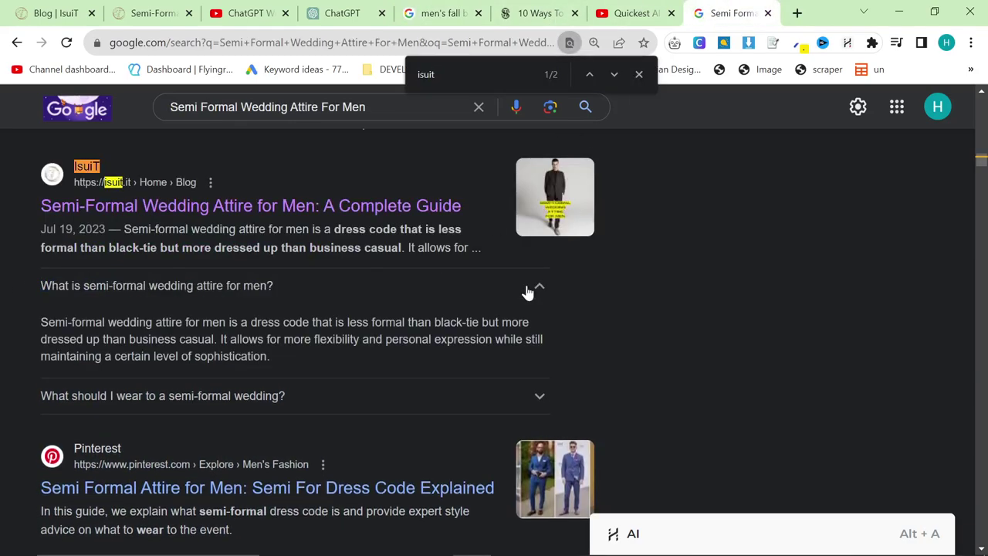
pyautogui.click(527, 291)
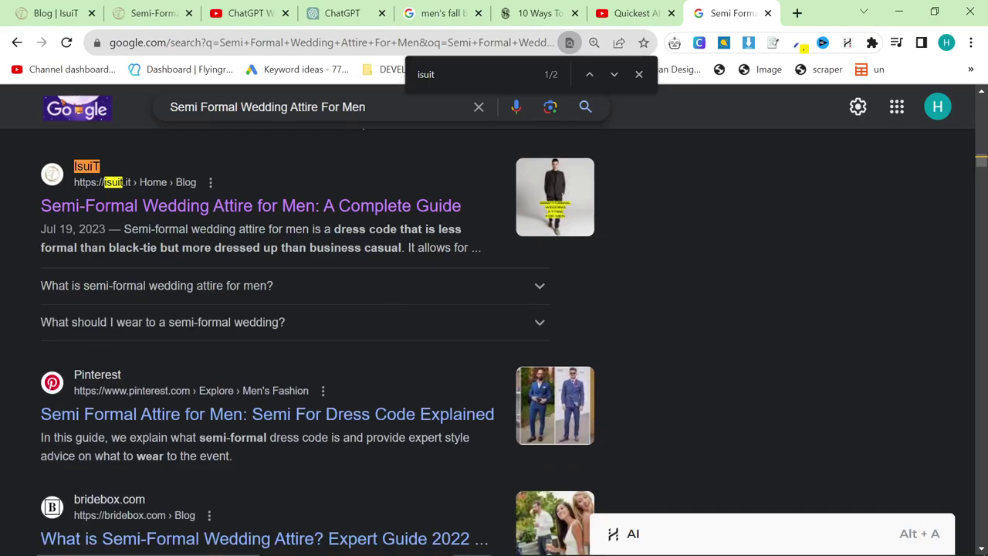
pyautogui.scroll(-3, 372, 182)
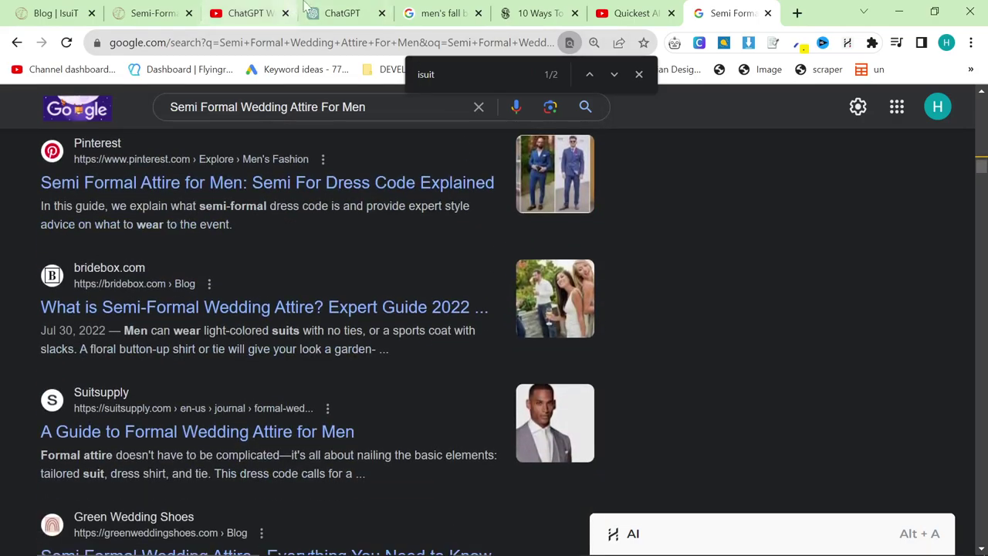
# Copy the generated fall business casual article from ChatGPT and open the markdowntohtml.com converter in a new tab.
pyautogui.click(323, 6)
pyautogui.scroll(1, 390, 137)
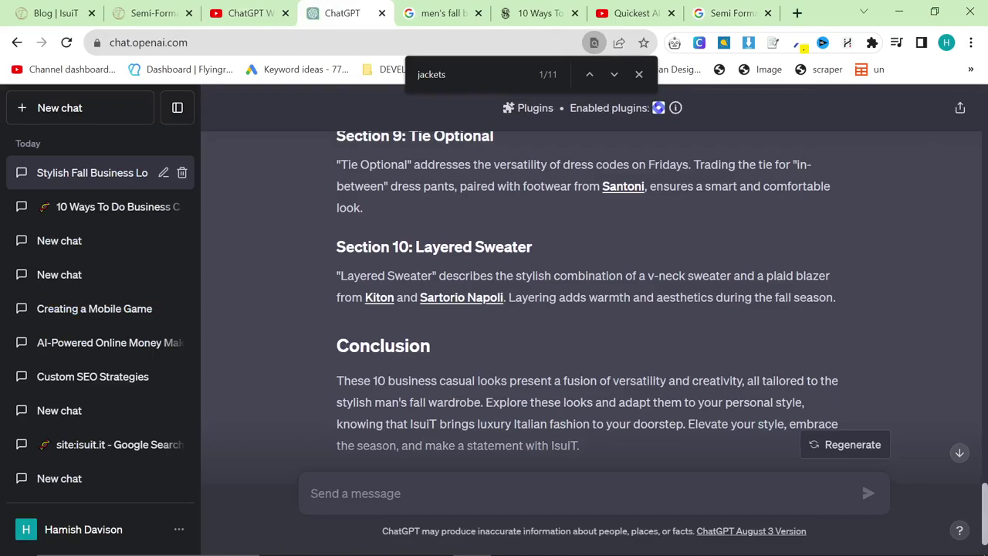
pyautogui.scroll(20, 744, 328)
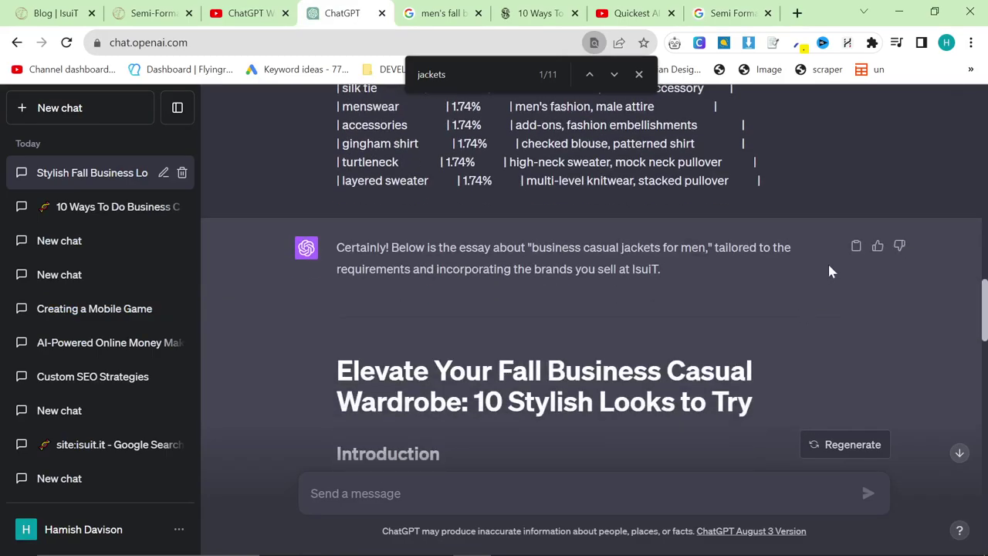
pyautogui.click(797, 13)
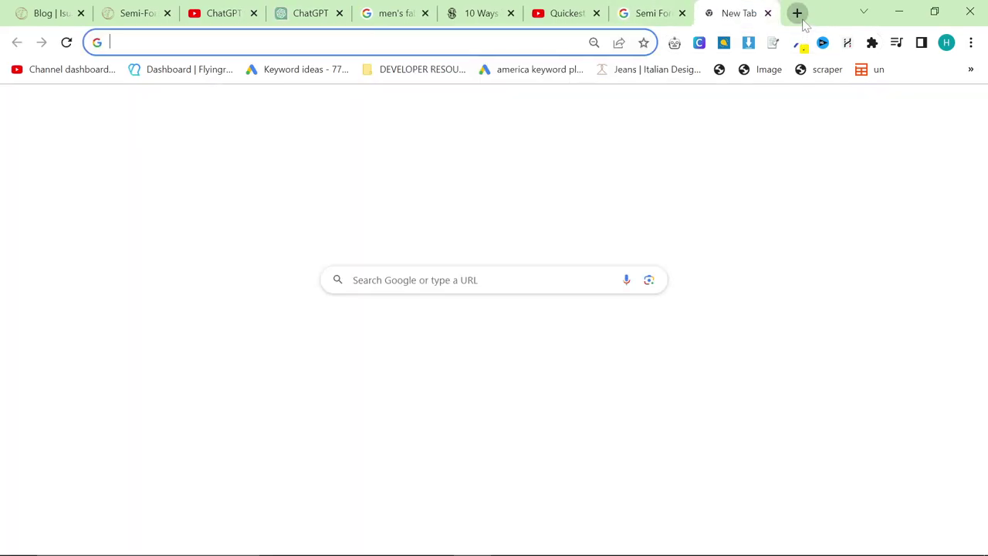
pyautogui.write('mar')
pyautogui.press('Return')
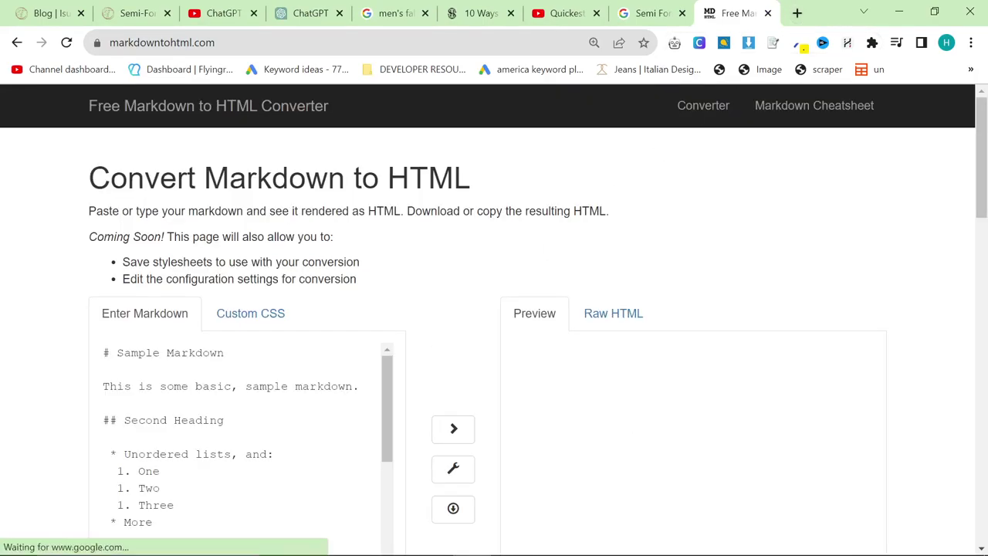
# Replace the converter's sample Markdown with the copied article.
pyautogui.click(274, 386)
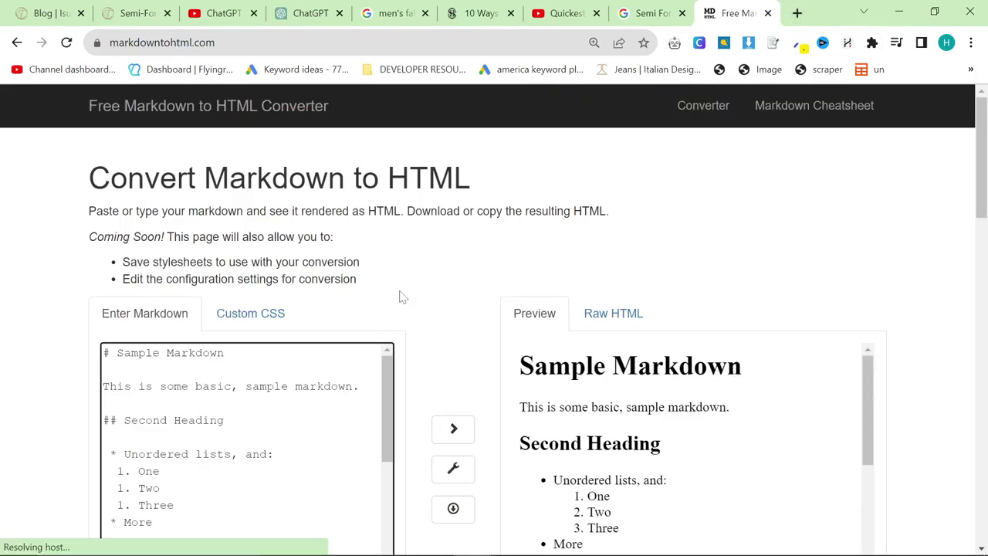
pyautogui.hotkey('ctrl', 'a')
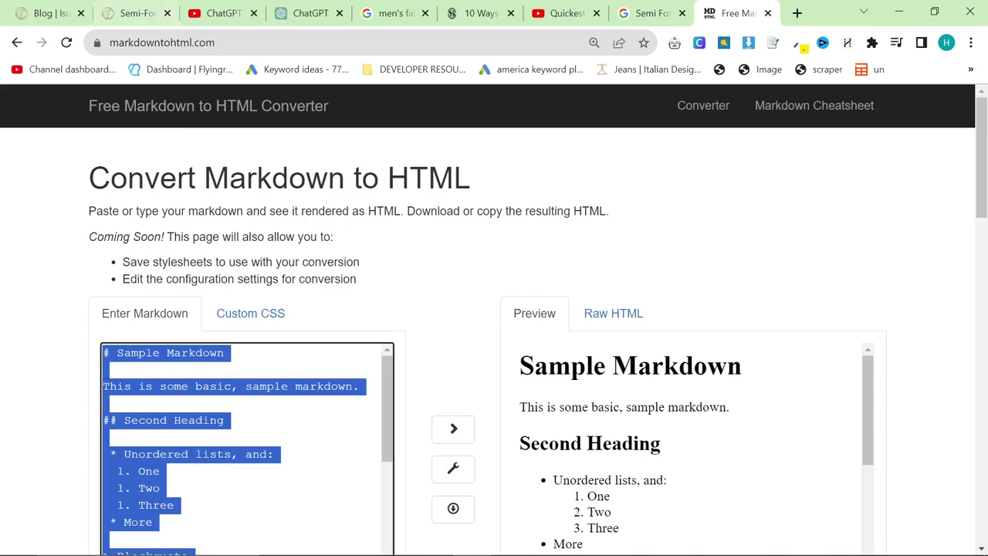
pyautogui.hotkey('ctrl', 'v')
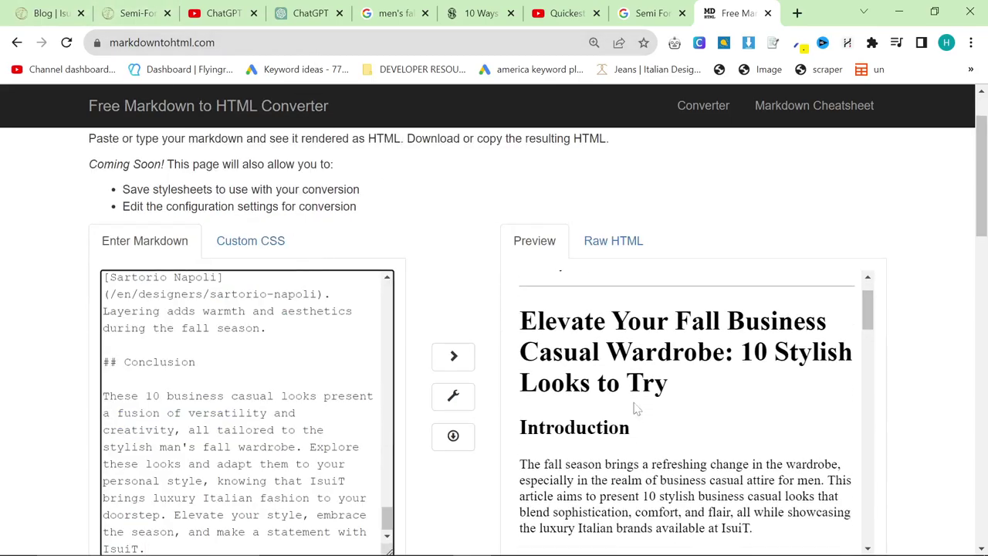
# Delete ChatGPT's lead-in sentence and the divider line above the "Elevate Your Fall Business Casual Wardrobe" title in the Markdown.
pyautogui.scroll(10, 247, 409)
pyautogui.scroll(5, 247, 409)
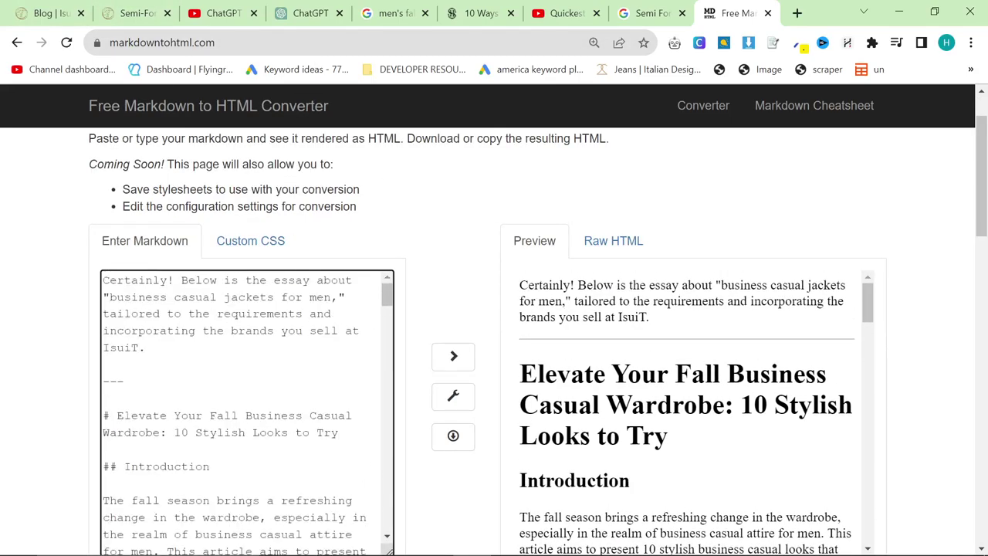
pyautogui.moveTo(147, 334); pyautogui.dragTo(26, 213)
pyautogui.press('BackSpace')
pyautogui.hotkey('shift', 'Down')
pyautogui.hotkey('shift', 'Down')
pyautogui.hotkey('shift', 'Down')
pyautogui.press('Delete')
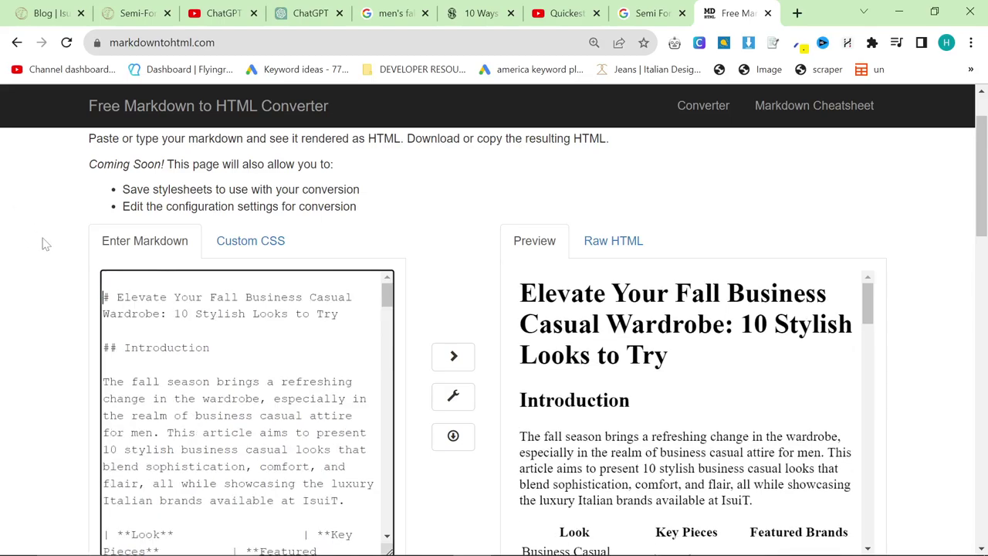
pyautogui.press('Delete')
# Review the rendered article preview, checking the looks table, the brand links in the numbered sections and the conclusion.
pyautogui.scroll(-3, 247, 409)
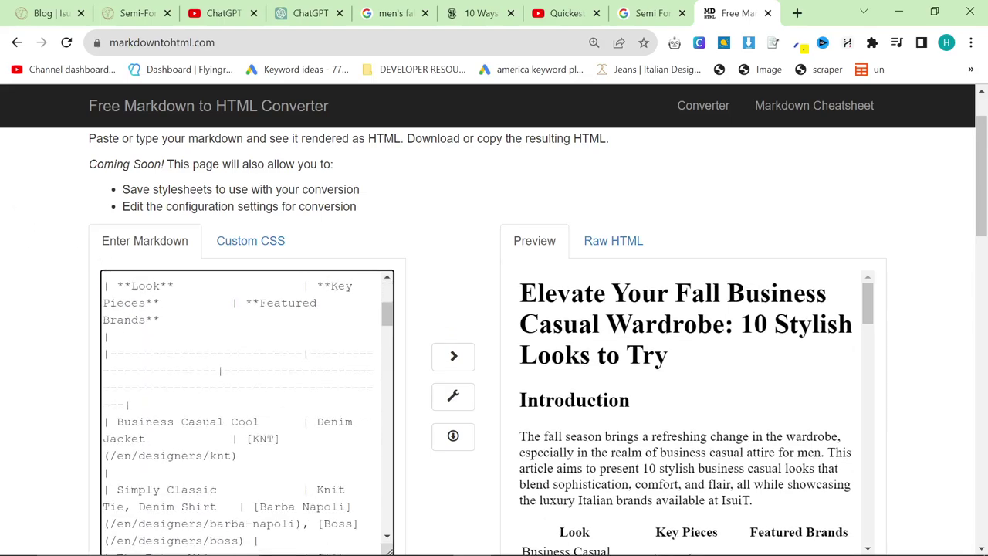
pyautogui.scroll(-3, 247, 409)
pyautogui.scroll(-8, 668, 375)
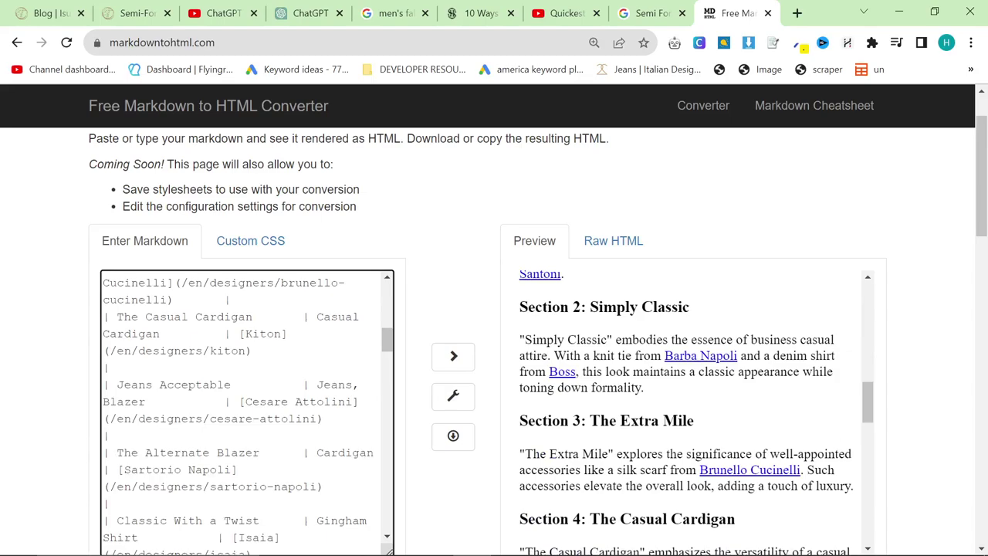
pyautogui.scroll(6, 617, 361)
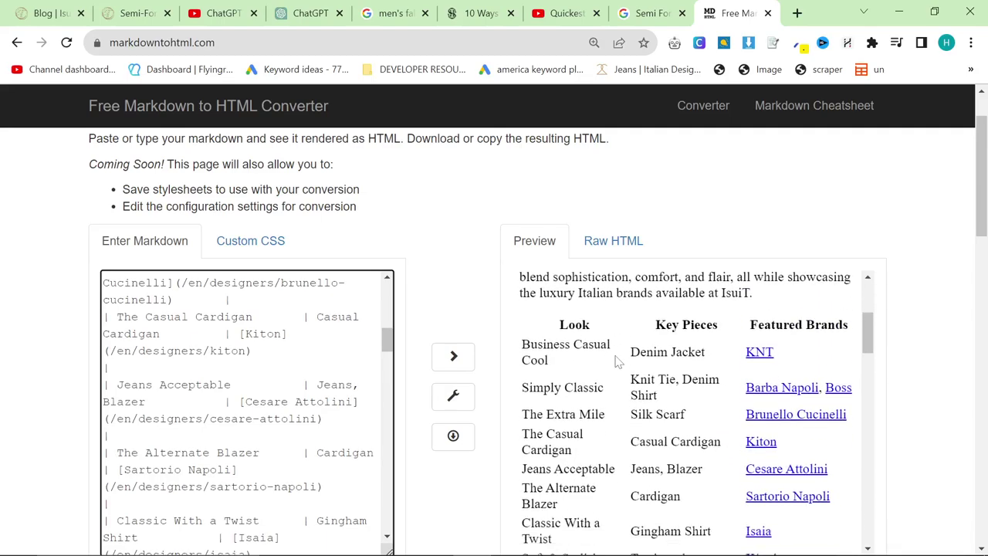
pyautogui.scroll(-3, 621, 362)
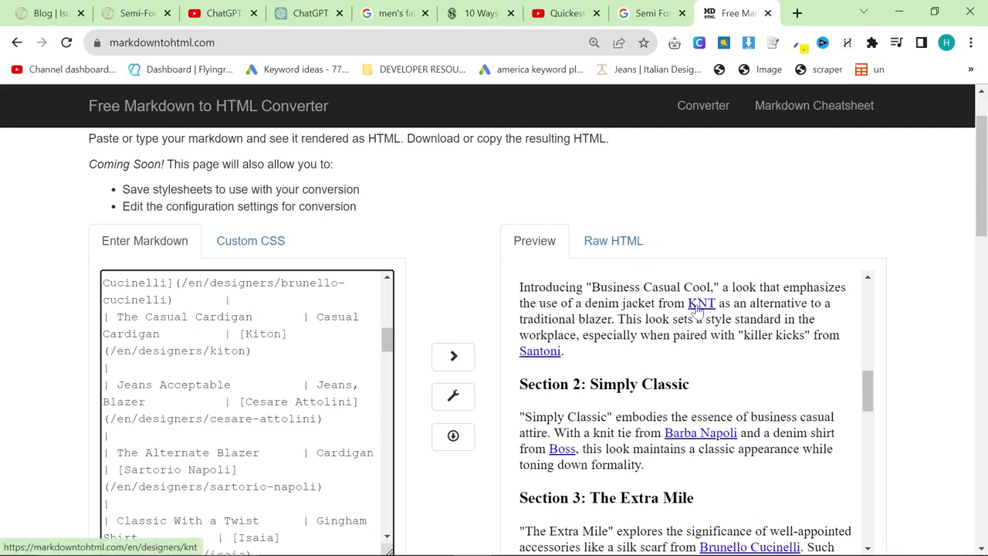
pyautogui.scroll(-10, 621, 390)
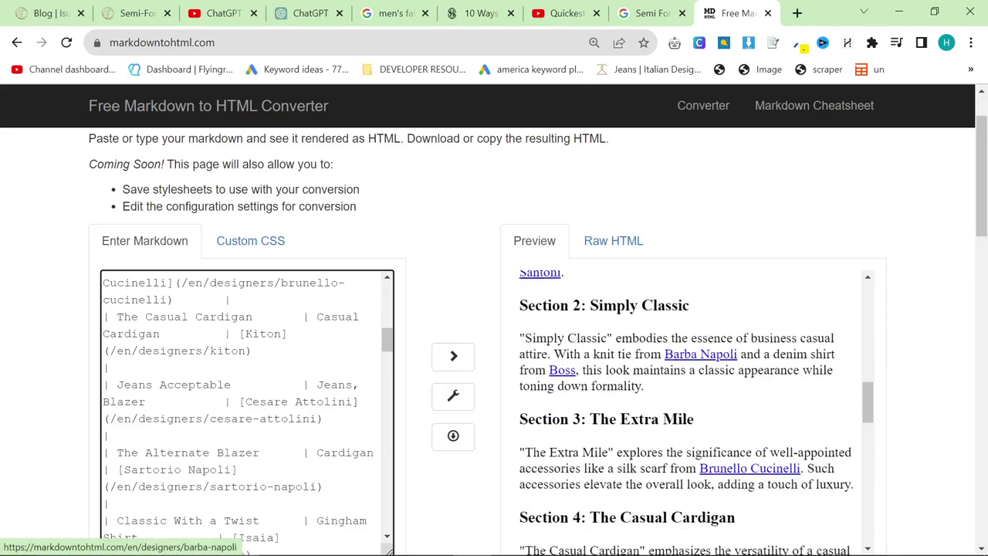
pyautogui.scroll(-5, 640, 421)
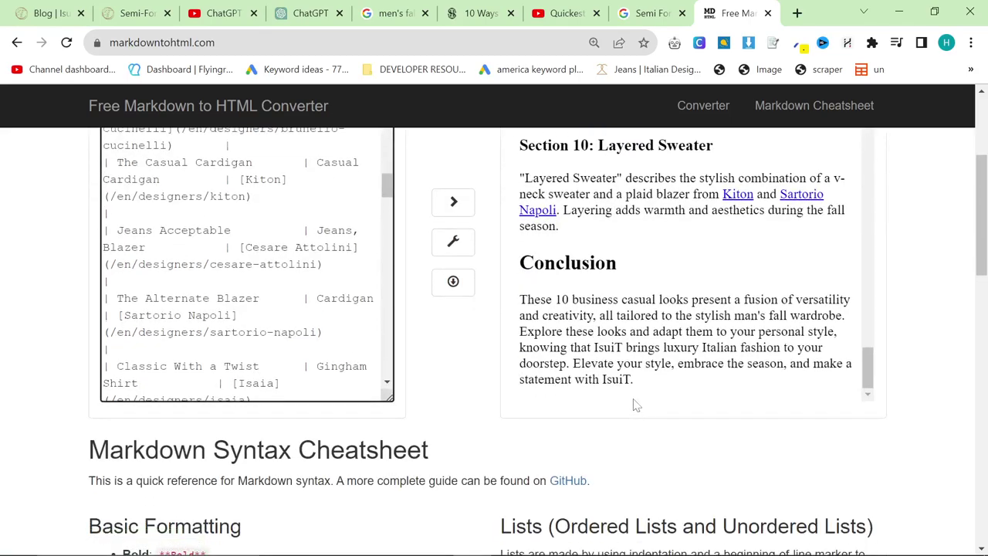
pyautogui.scroll(3, 694, 266)
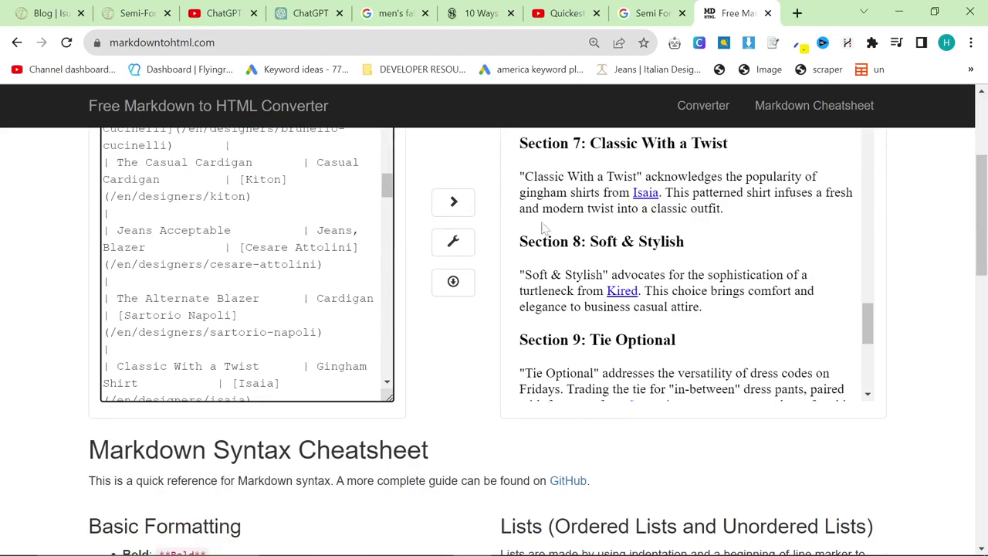
# Submit the article's Markdown in a new ChatGPT chat, headed by the instruction "Remove one instance of each duplicate link in this article".
pyautogui.click(110, 282)
pyautogui.hotkey('ctrl', 'a')
pyautogui.click(309, 13)
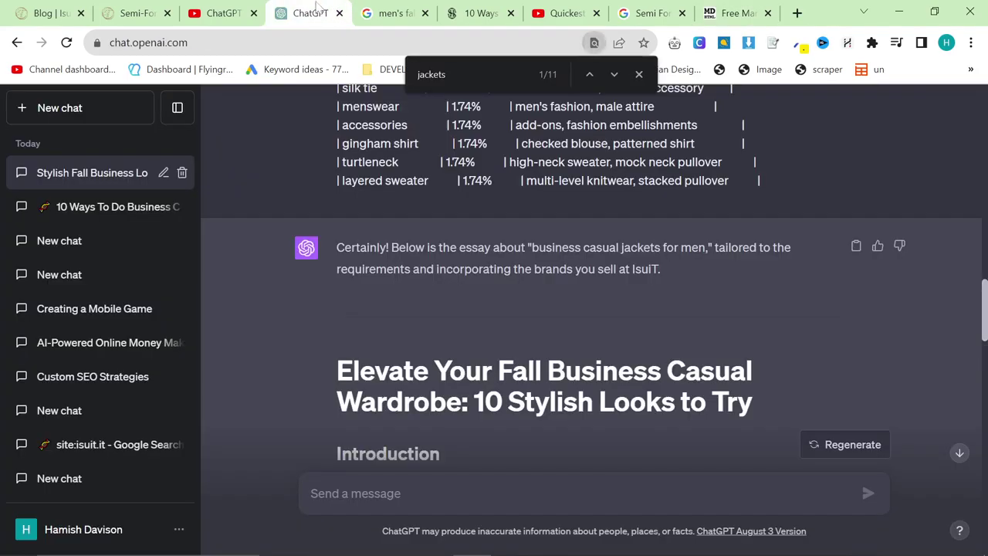
pyautogui.click(27, 108)
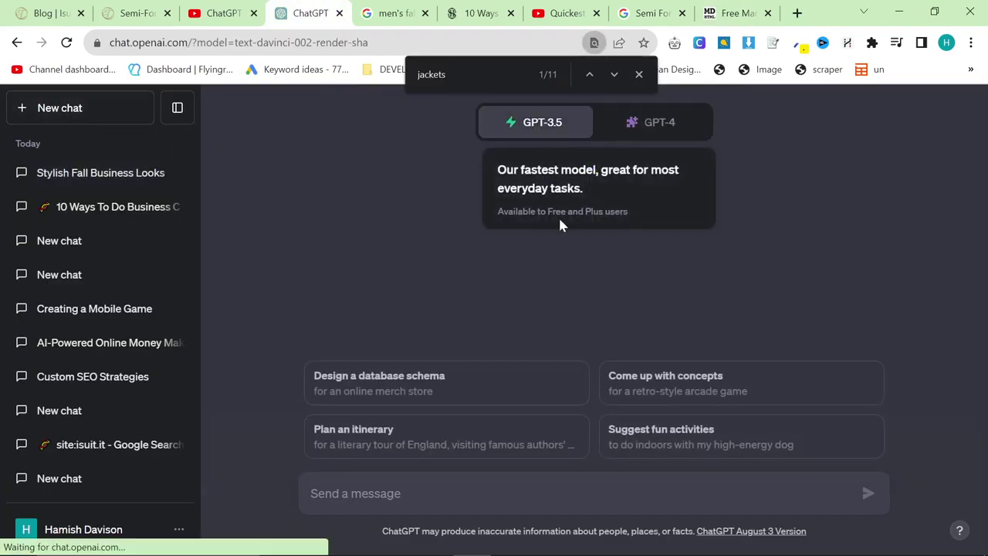
pyautogui.hotkey('ctrl', 'v')
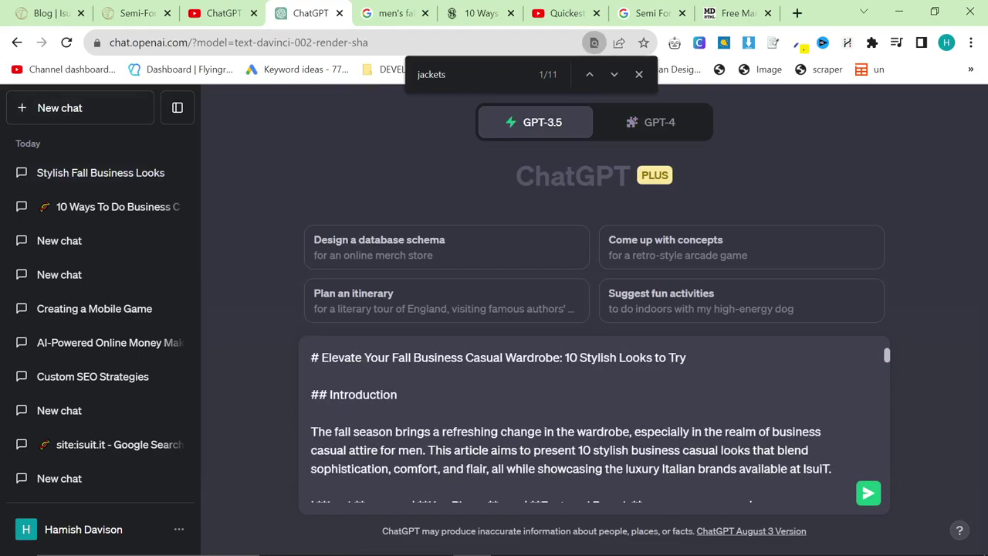
pyautogui.hotkey('ctrl', 'Home')
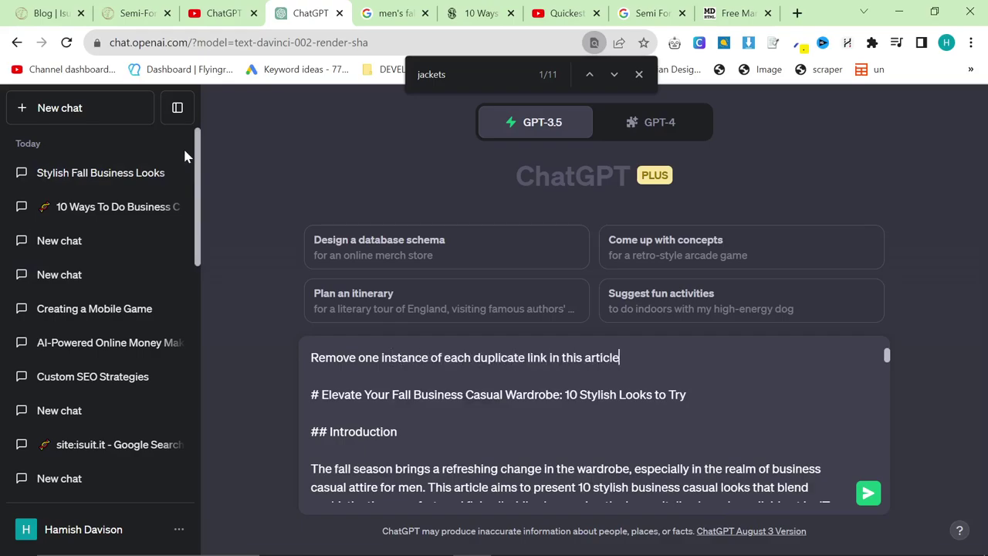
pyautogui.press('Return')
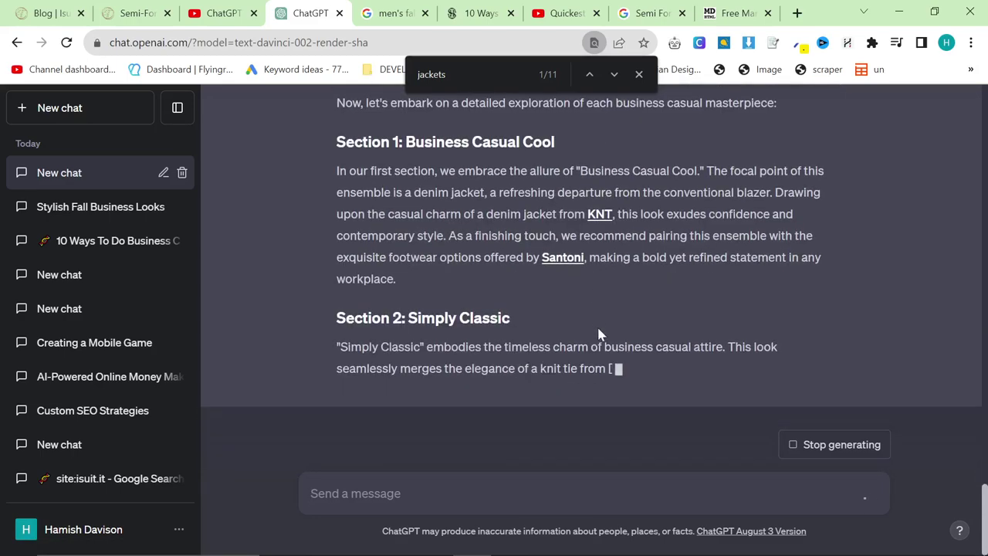
# Switch to the OpenAI Playground and run the article in Chat mode with the gpt-3.5-turbo-16k model.
pyautogui.click(704, 540)
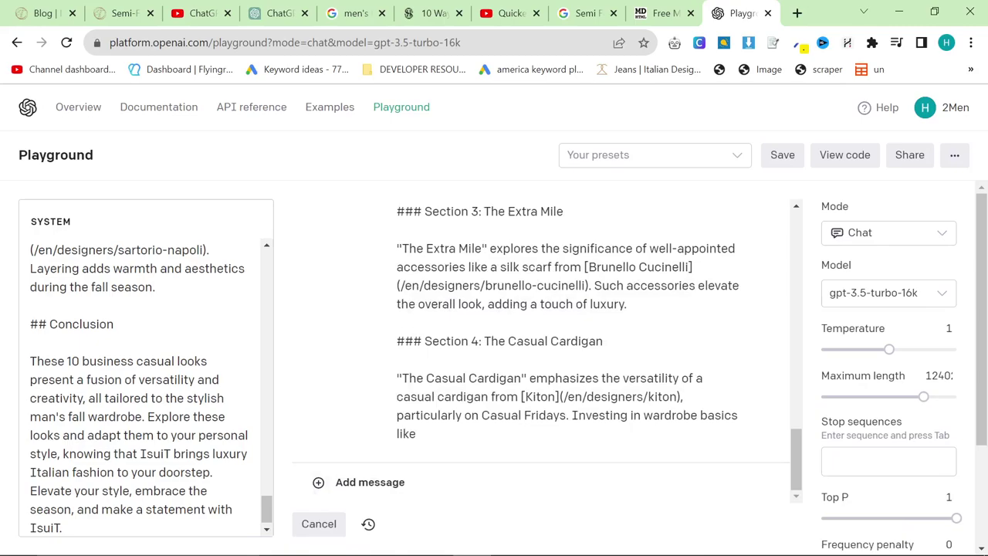
# Return to the Markdown converter, show the article as raw HTML, select all of the code and look through it to the conclusion.
pyautogui.click(665, 13)
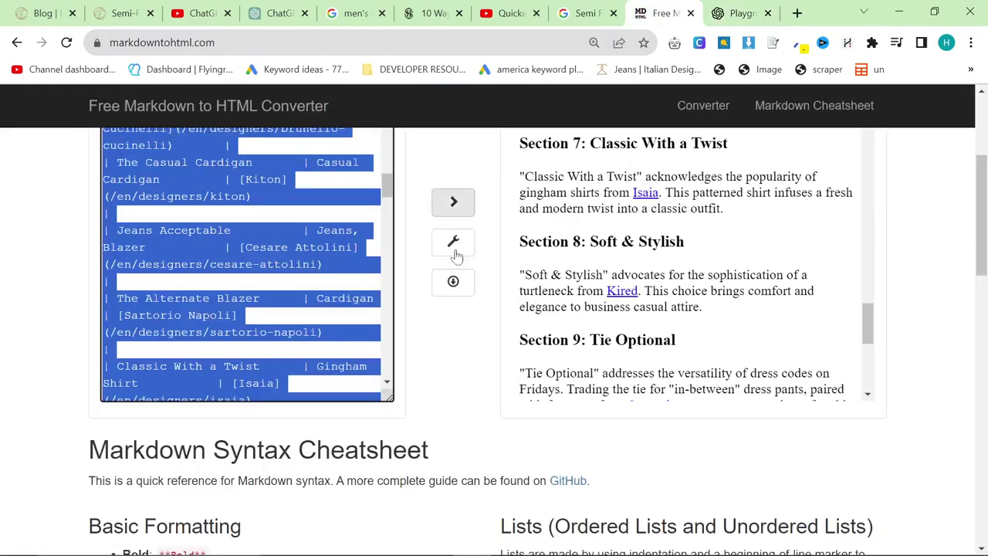
pyautogui.scroll(5, 247, 263)
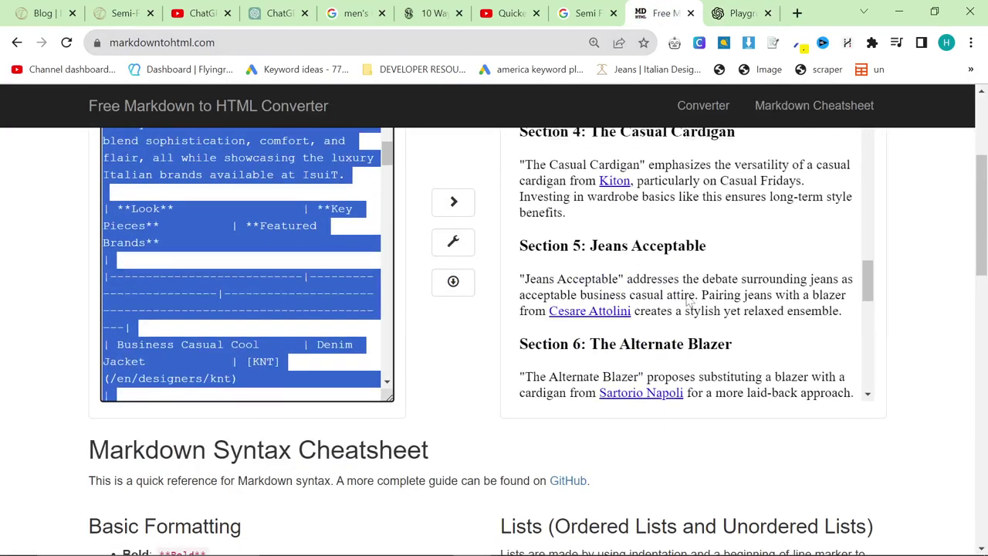
pyautogui.scroll(3, 860, 324)
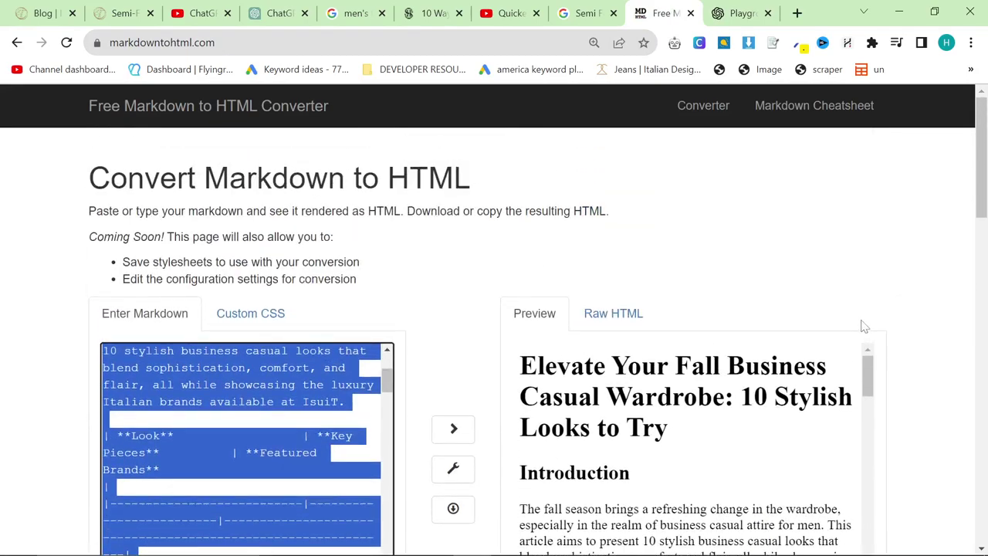
pyautogui.click(622, 312)
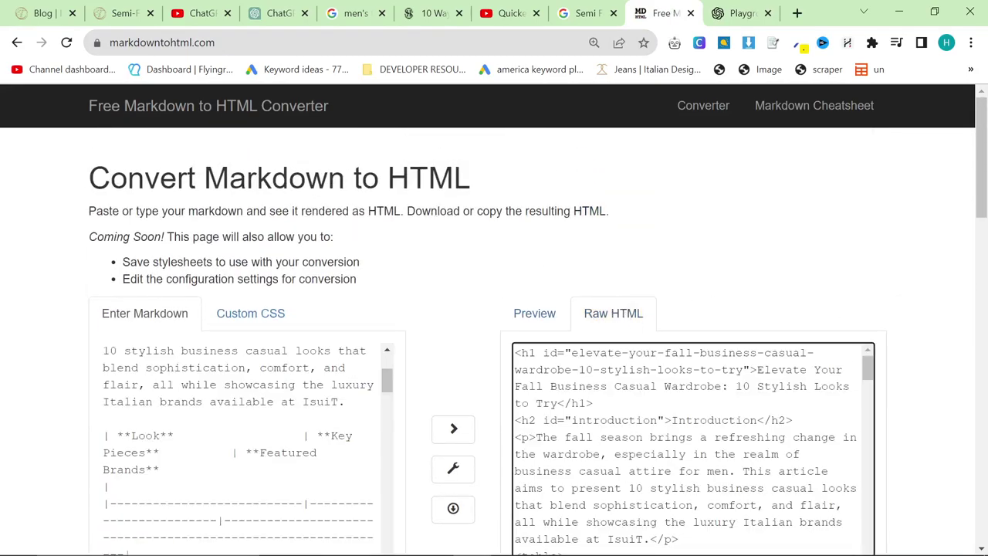
pyautogui.hotkey('ctrl', 'a')
pyautogui.scroll(-10, 693, 447)
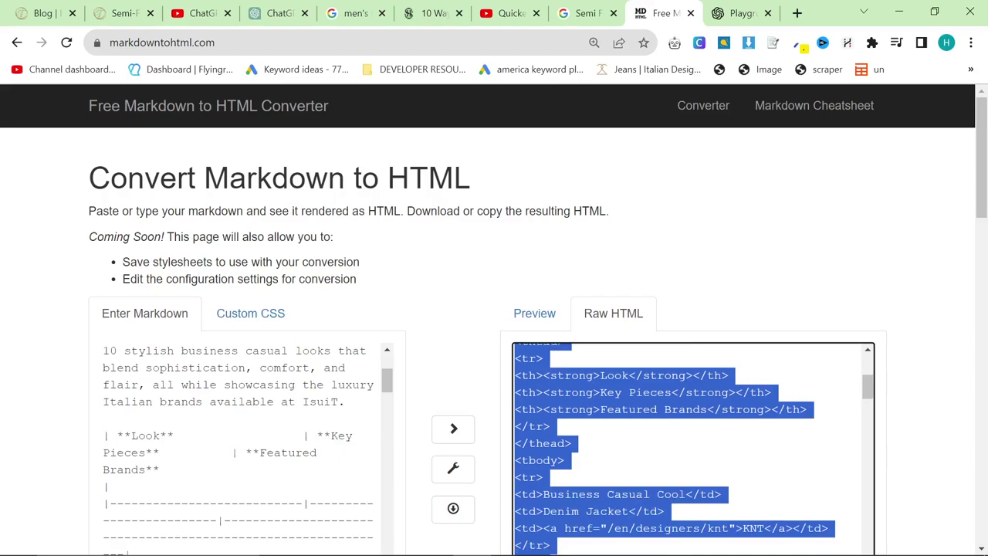
pyautogui.scroll(-10, 693, 447)
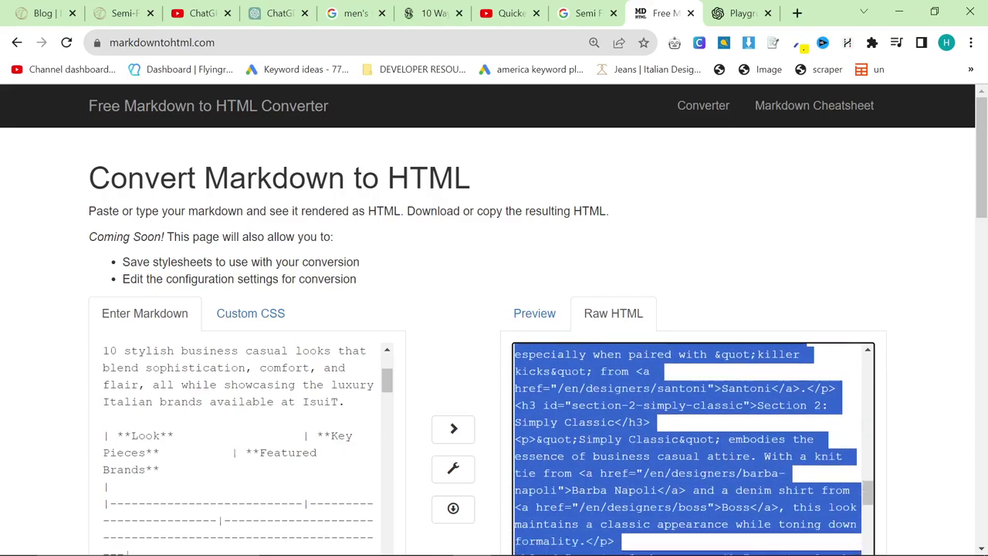
pyautogui.scroll(-8, 693, 448)
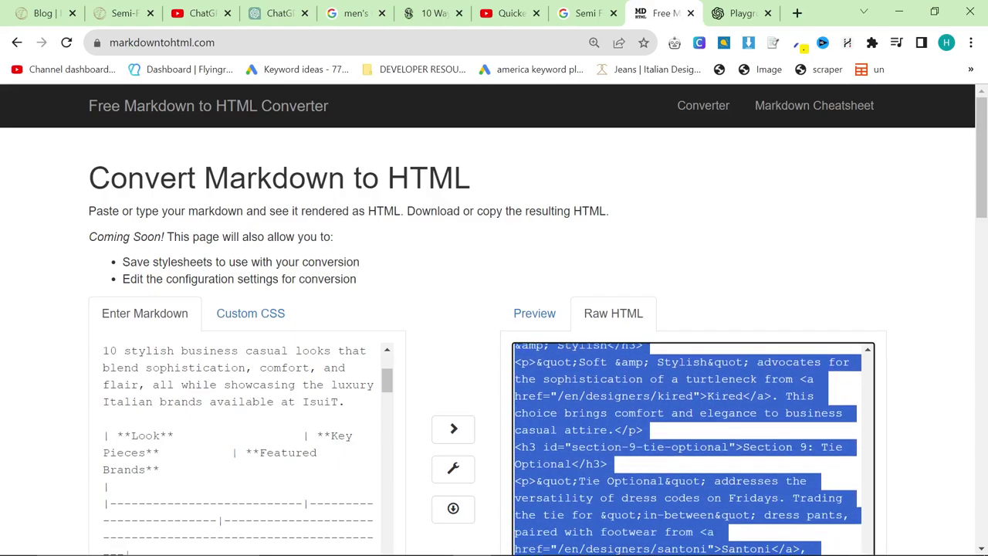
pyautogui.scroll(-5, 693, 448)
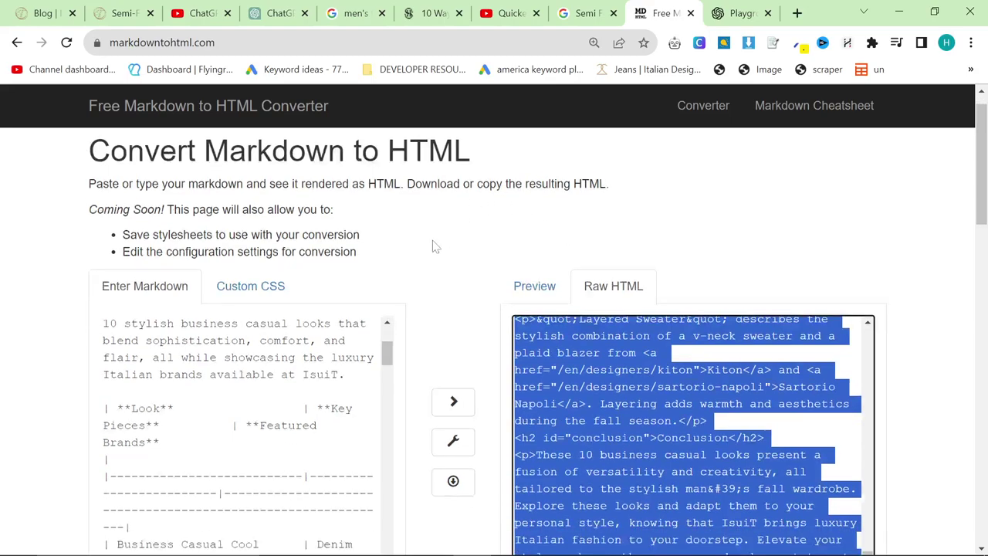
# Switch to the browser window with Search Console and copy the link address of the semi-formal wedding attire post on the IsuiT blog.
pyautogui.click(552, 447)
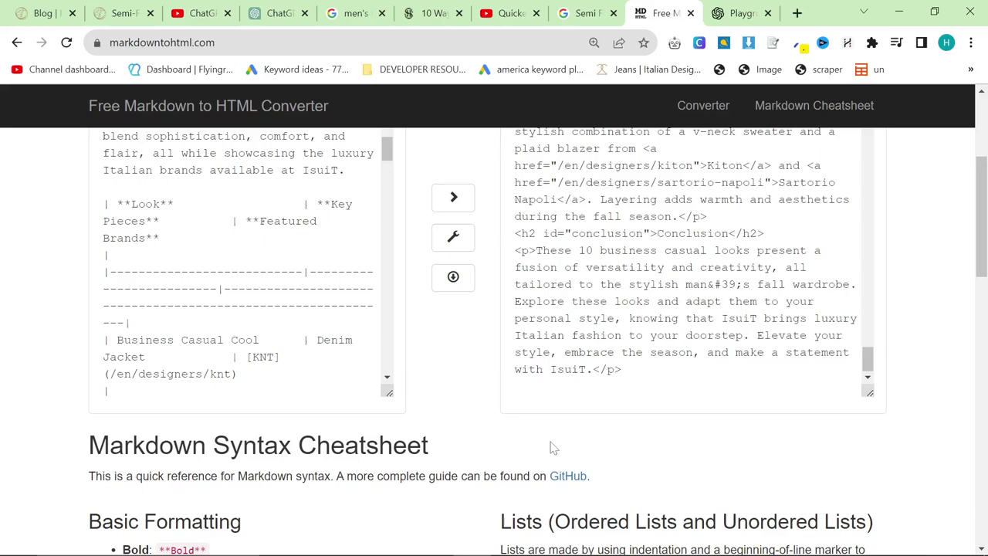
pyautogui.hotkey('alt', 'Tab')
pyautogui.hotkey('alt', 'Tab')
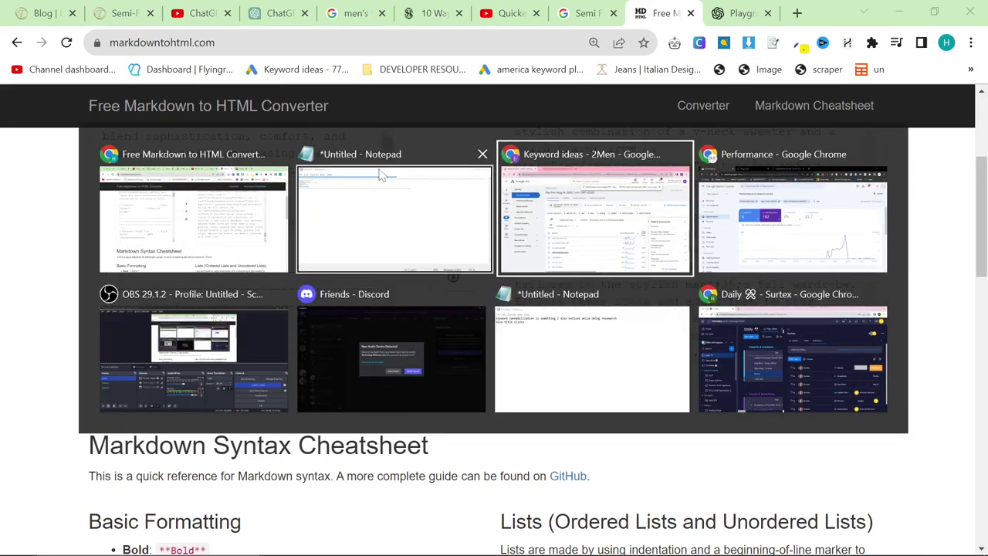
pyautogui.hotkey('alt', 'Tab')
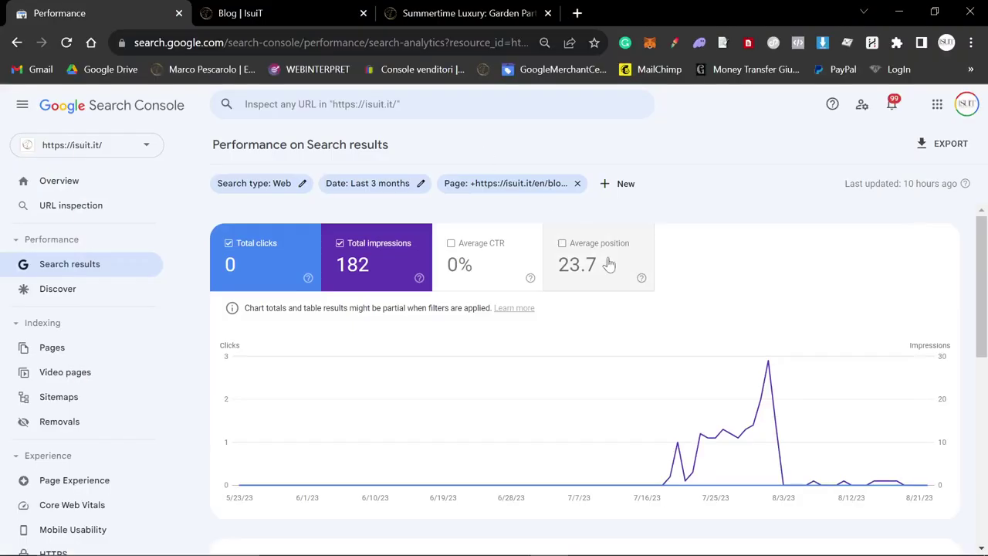
pyautogui.click(319, 9)
pyautogui.rightClick(214, 440)
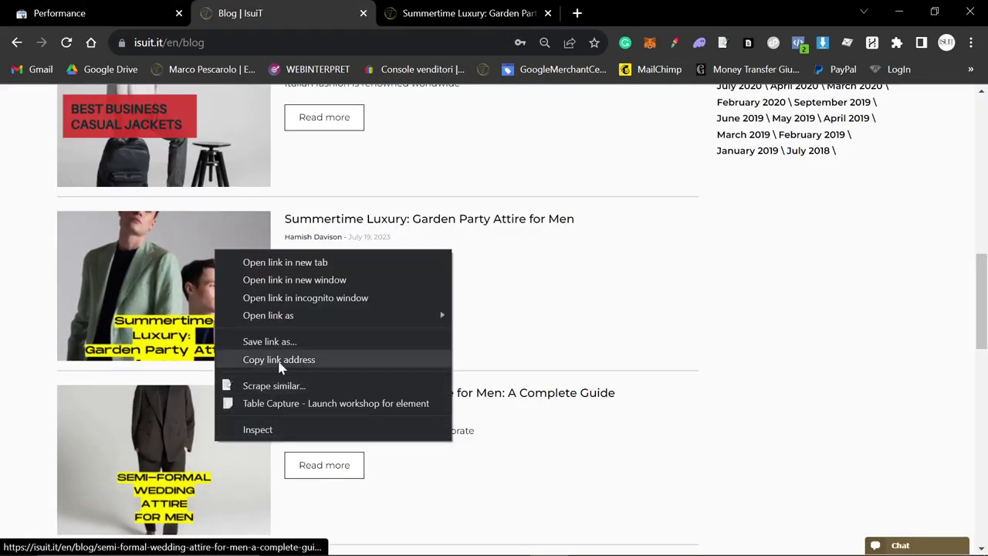
pyautogui.click(232, 359)
# Filter the Search Console performance report to URLs containing the copied semi-formal wedding attire post link and inspect the chart at August 20.
pyautogui.click(106, 9)
pyautogui.click(519, 191)
pyautogui.hotkey('ctrl', 'v')
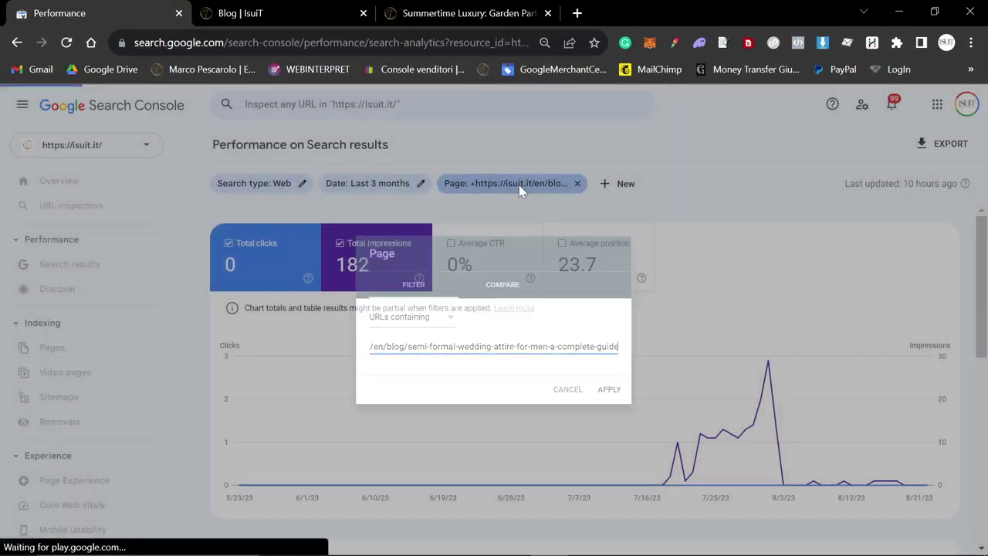
pyautogui.press('Return')
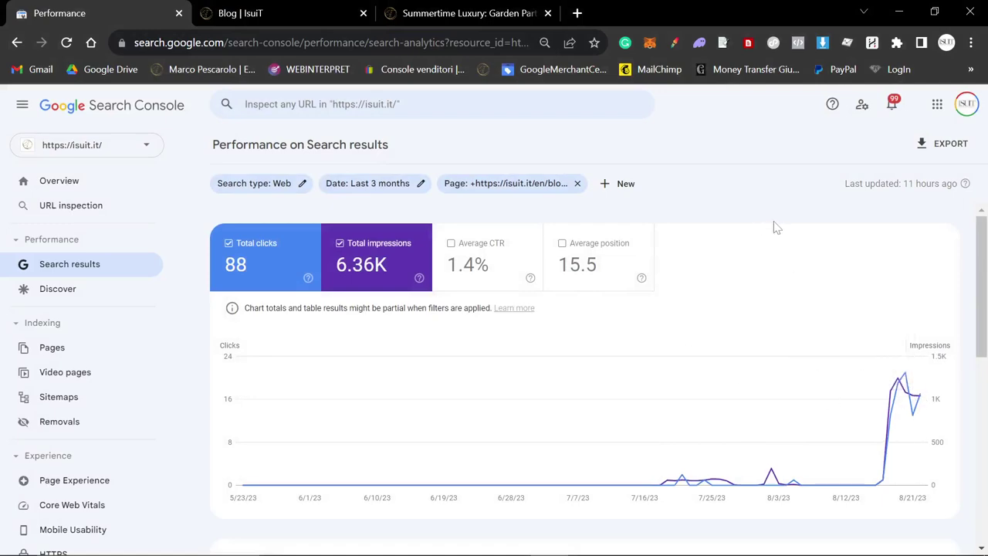
pyautogui.moveTo(910, 378)
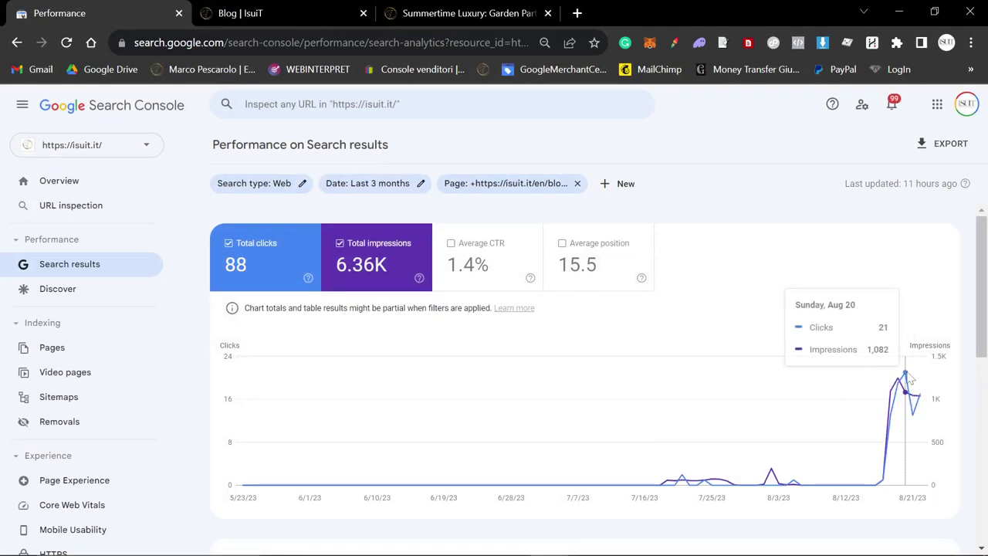